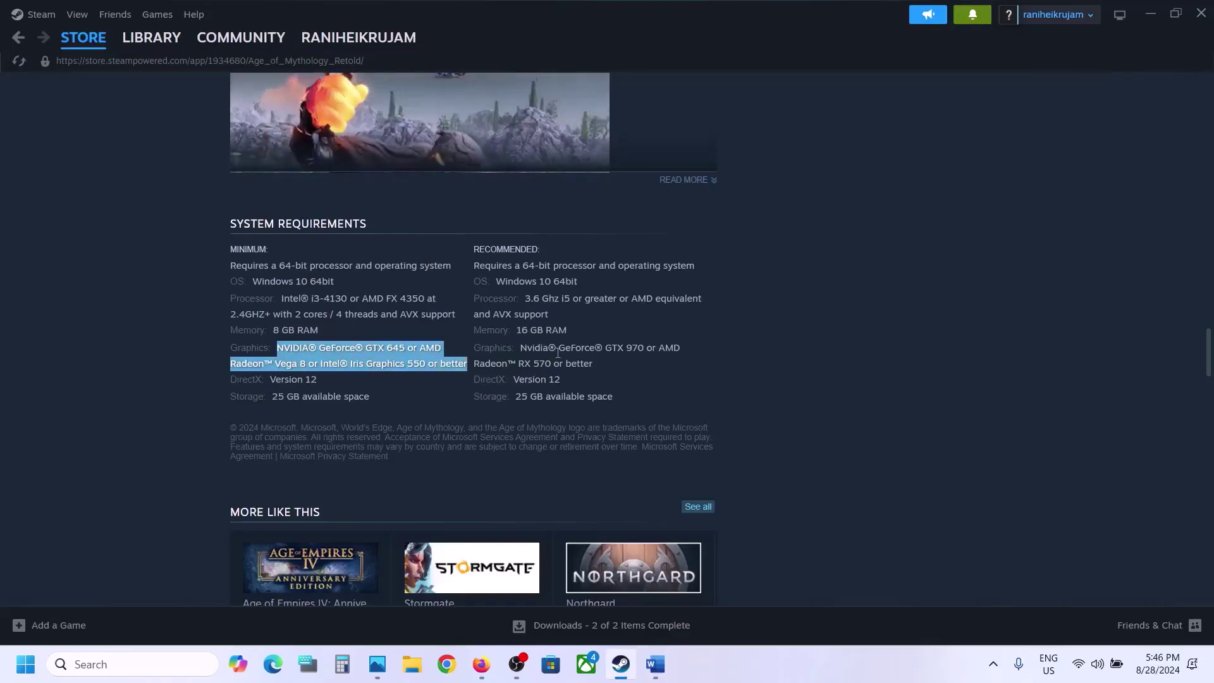
Switch to the Word document and highlight "Restart Steam" in the Step 1 line
left_click(654, 663)
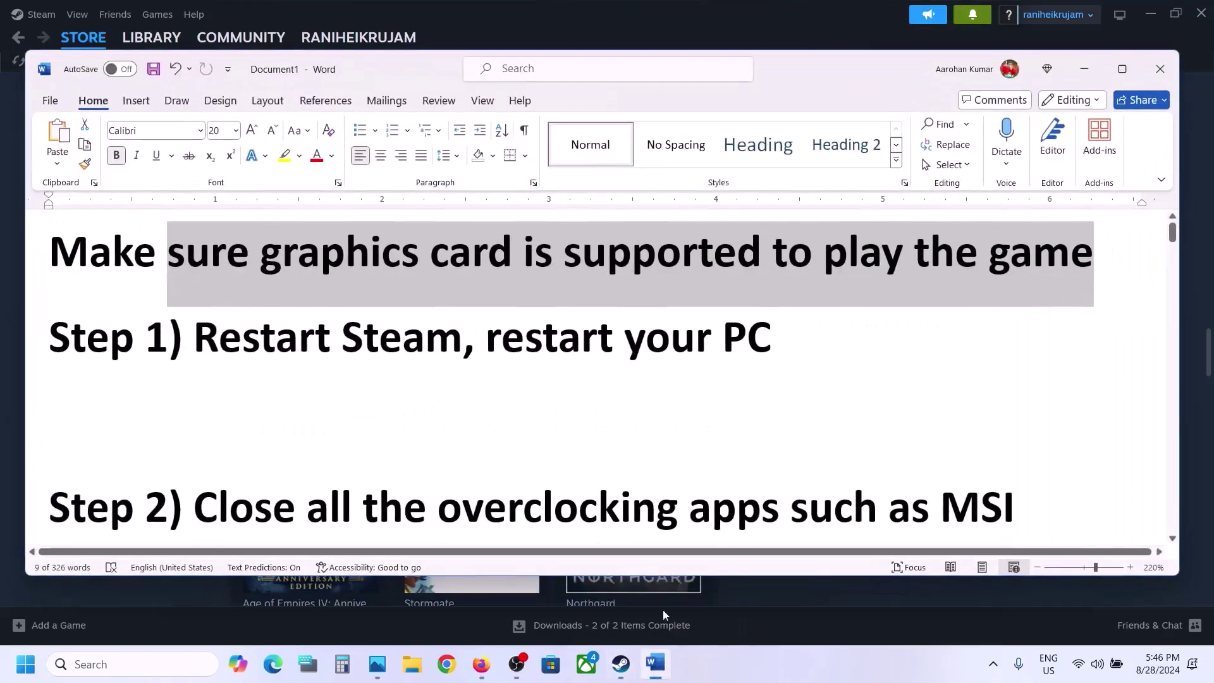
double_click(265, 340)
left_click_drag(390, 337, 450, 343)
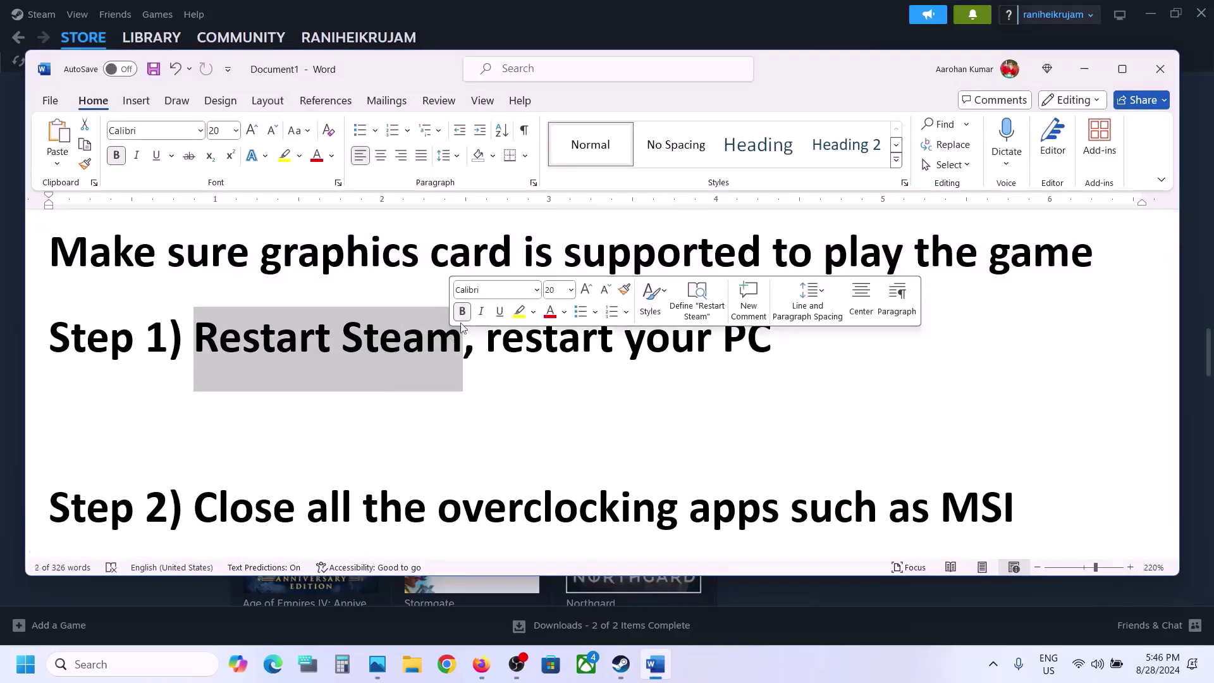
Return to Steam, look up the Exit command without running it, and open the game library
left_click(373, 17)
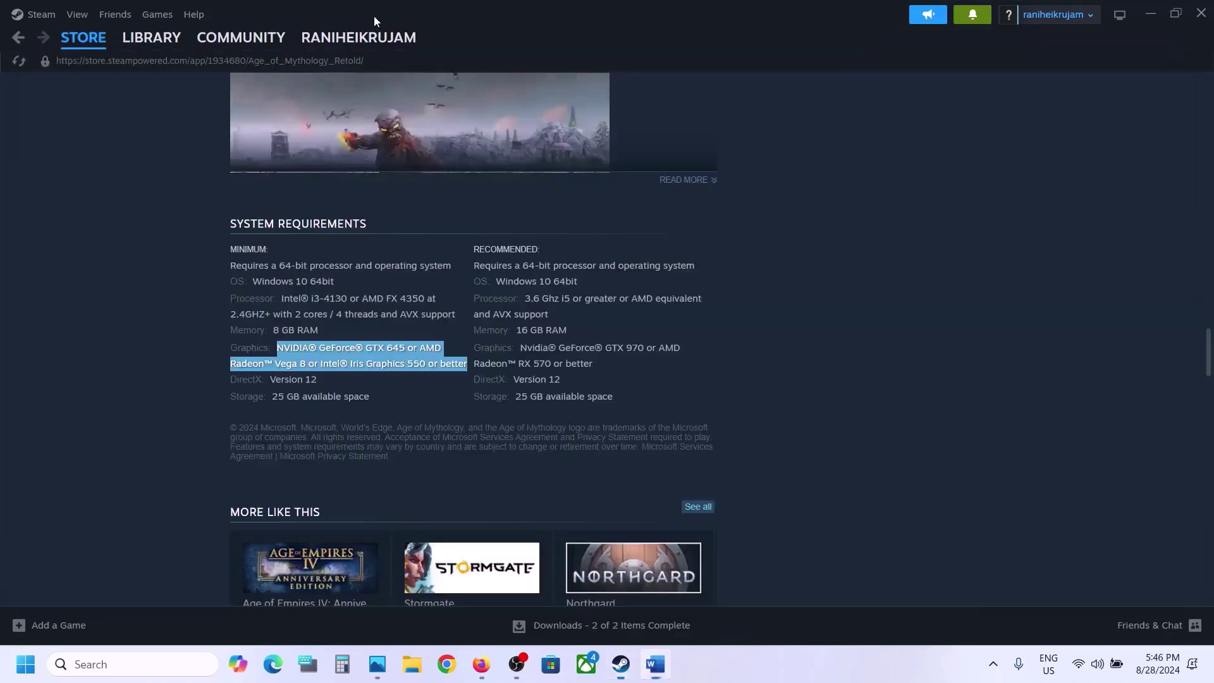
left_click(33, 14)
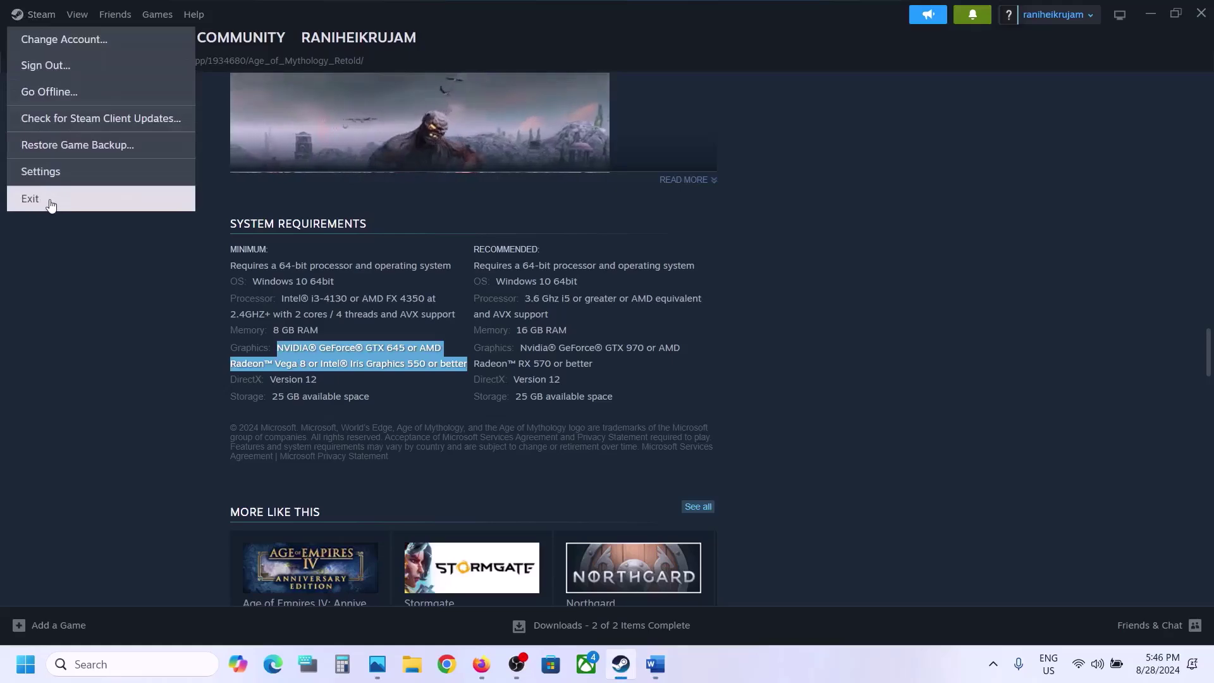
left_click(206, 204)
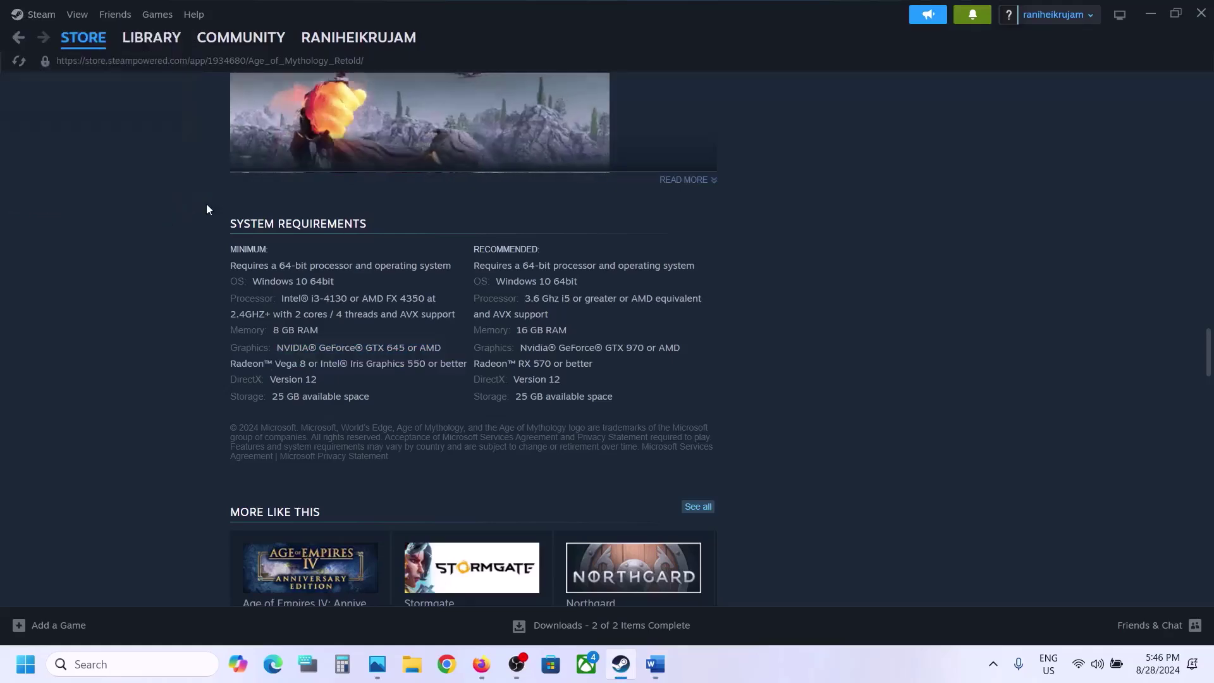
left_click(136, 38)
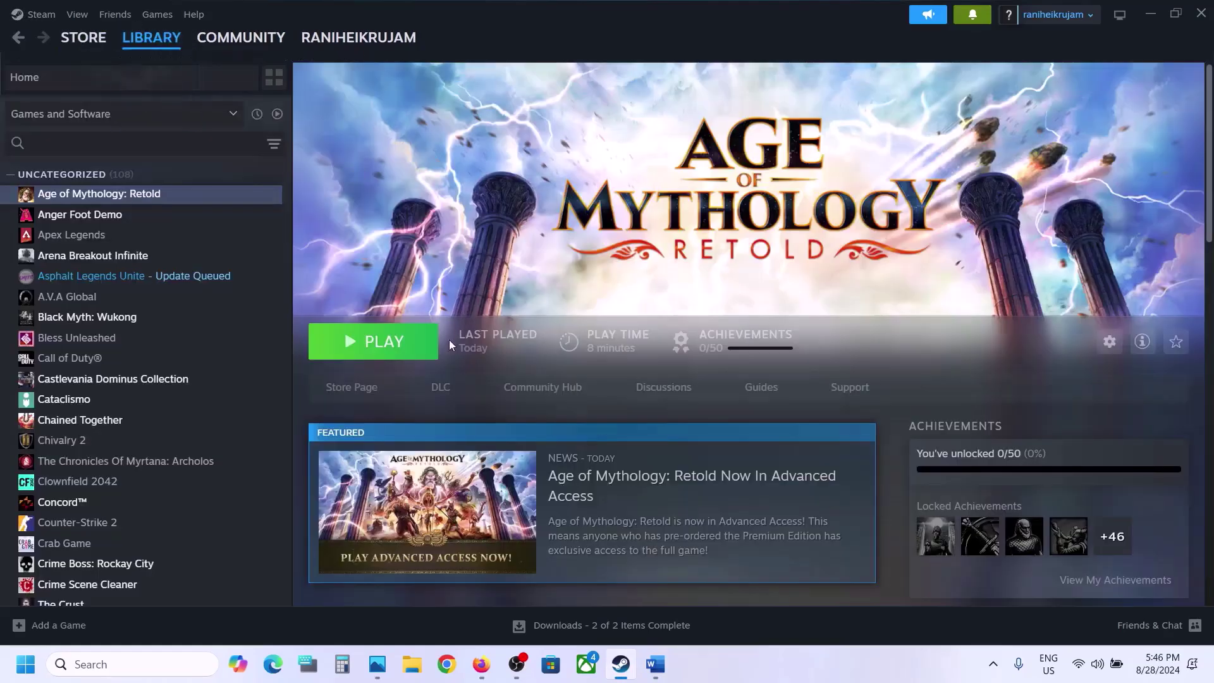
Highlight "restart your PC" in the Word document's Step 1 and show the Windows power options without choosing one
left_click(652, 671)
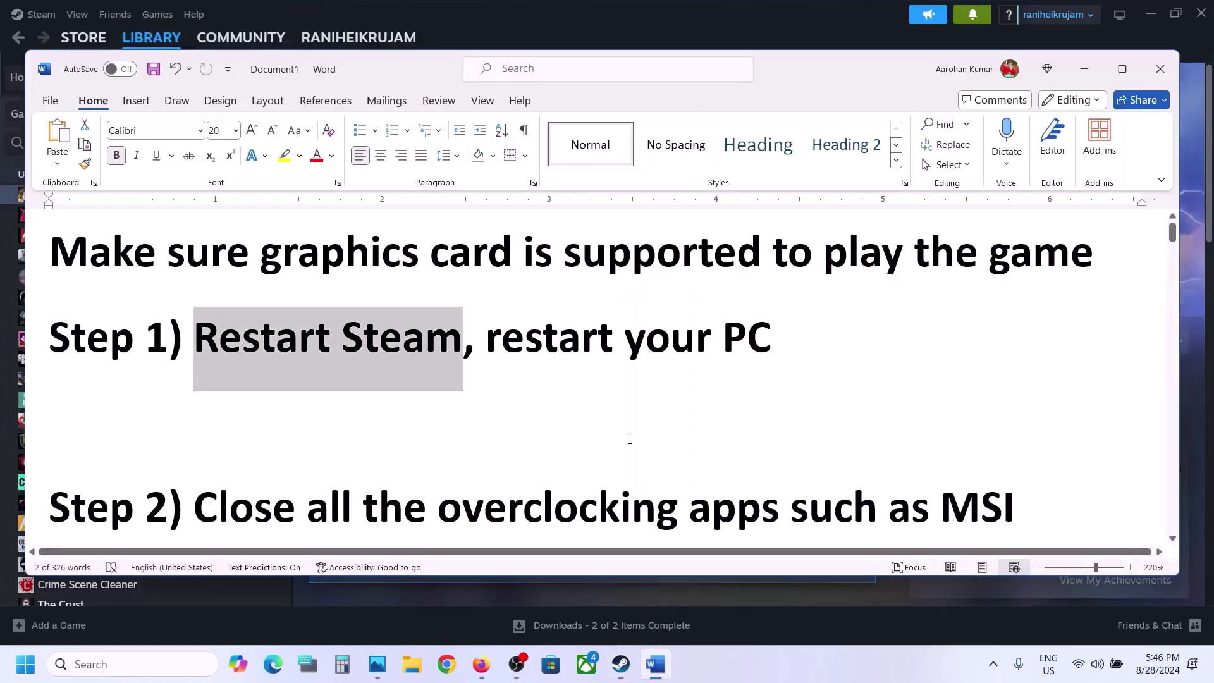
left_click_drag(486, 346, 772, 348)
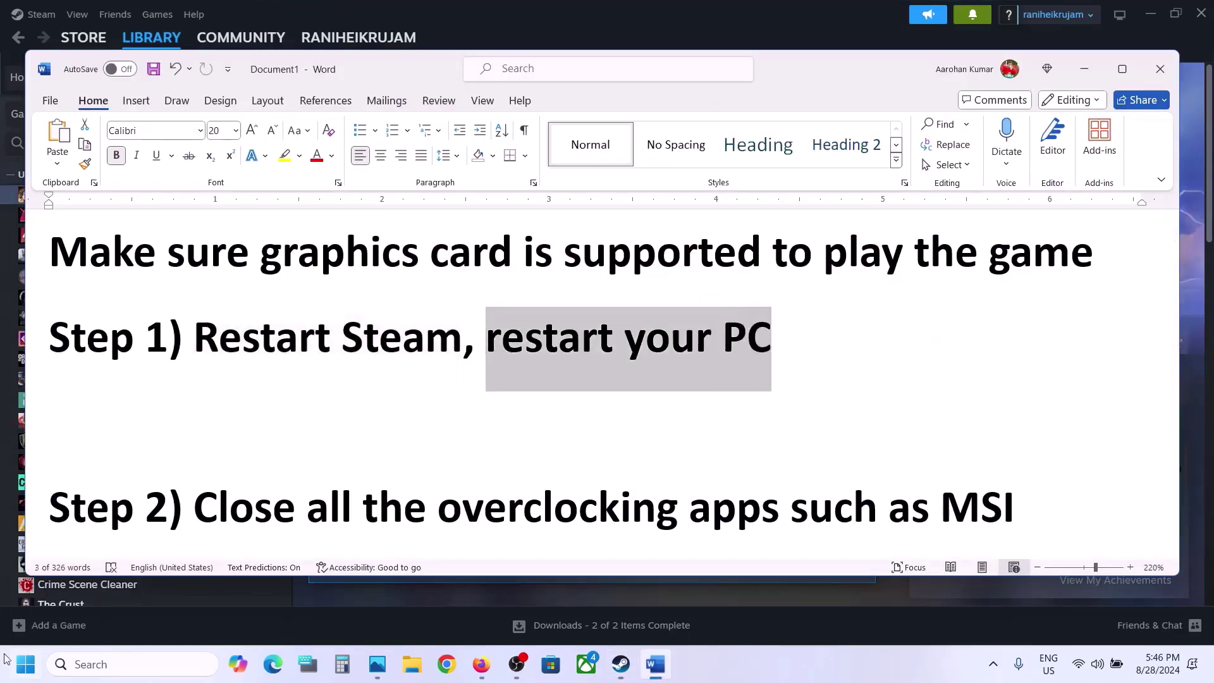
left_click(15, 673)
left_click(459, 609)
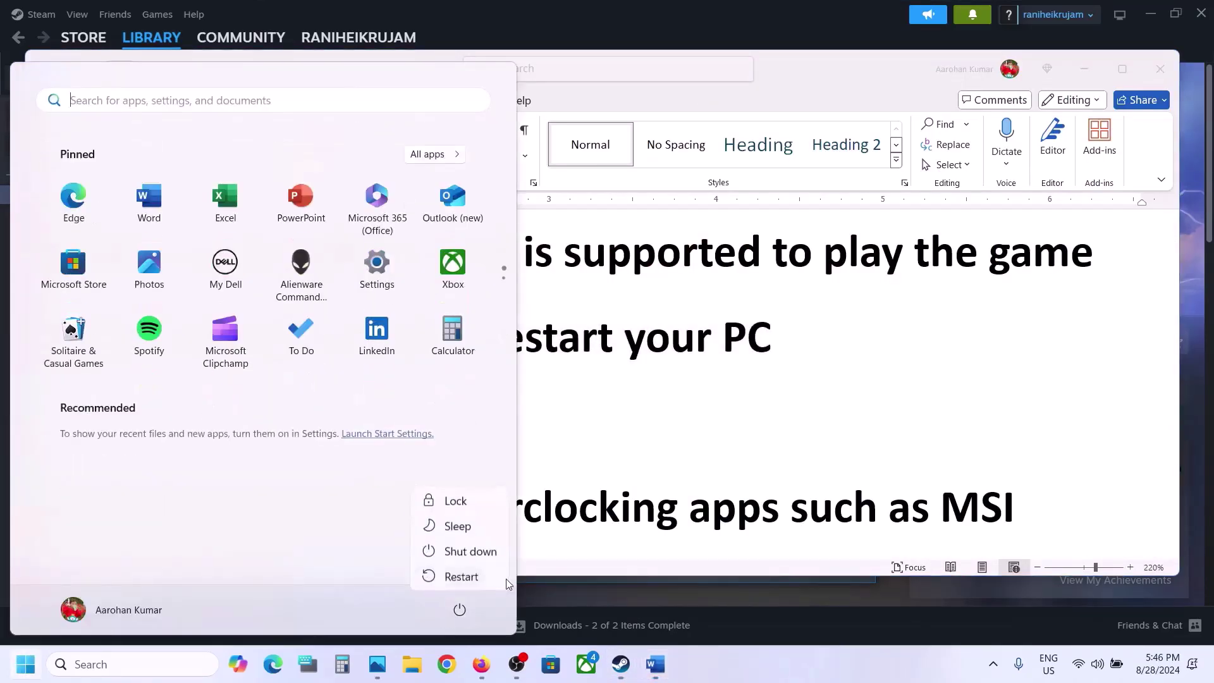
left_click(683, 442)
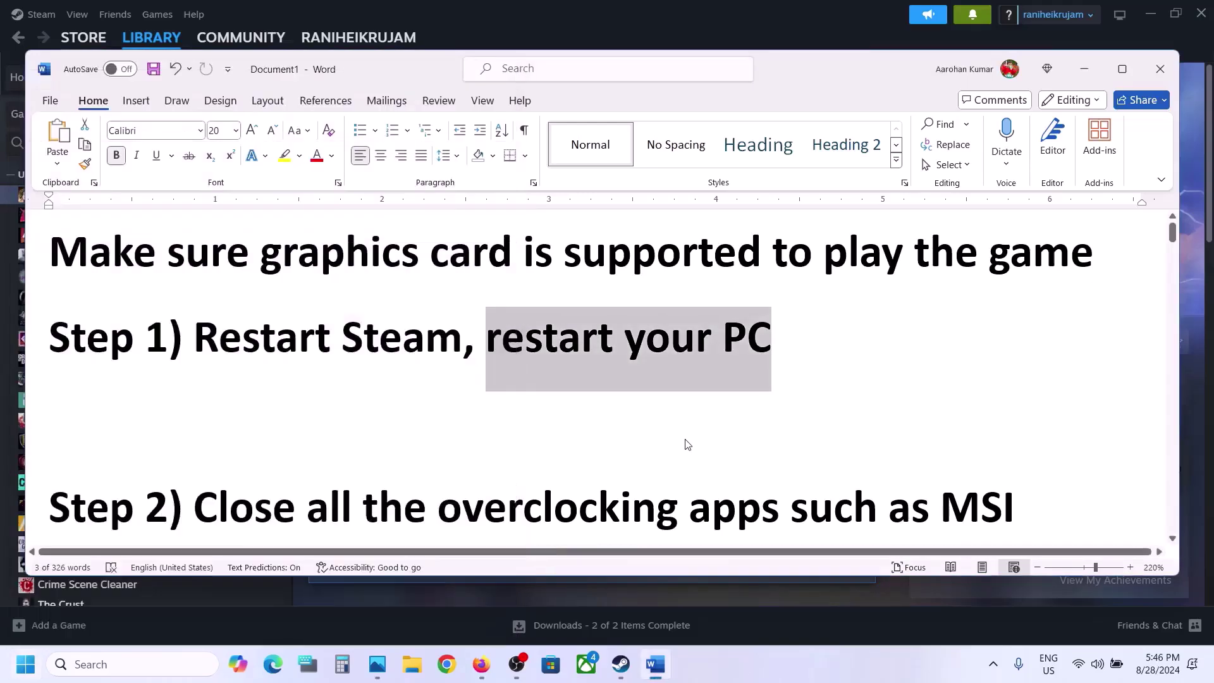
Highlight the overclocking apps named in Step 2 of the document and check the hidden system tray icons for them
scroll(686, 439, "down", 2)
scroll(686, 439, "down", 2)
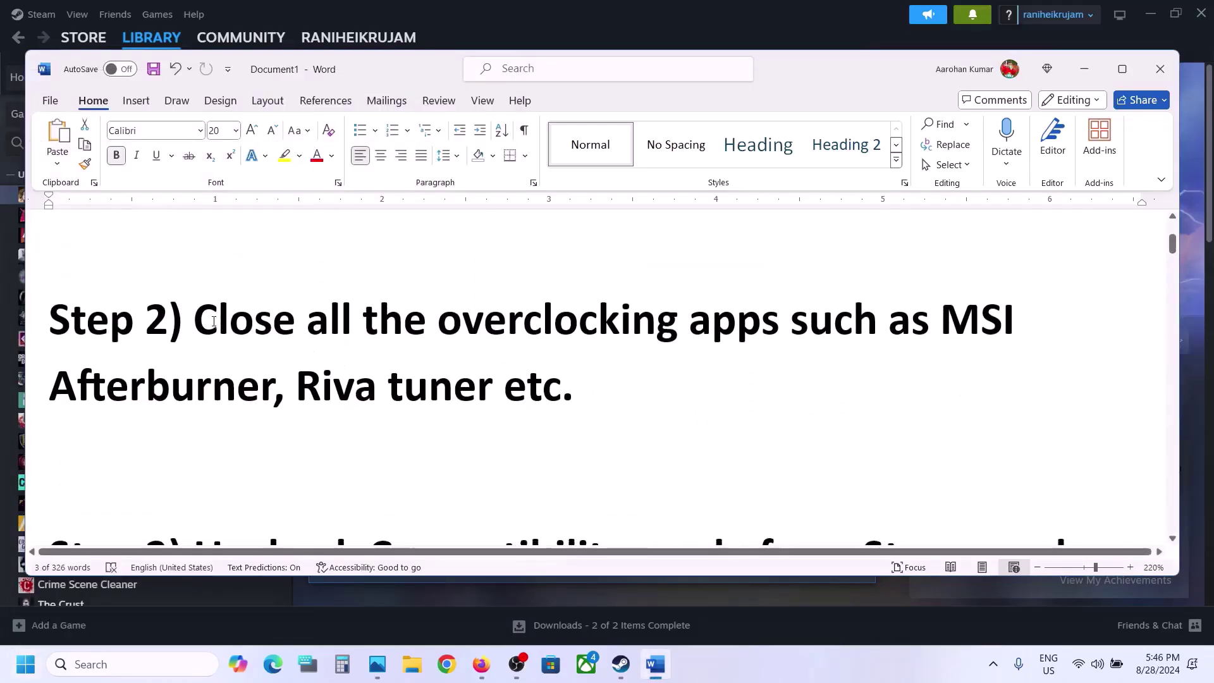
left_click_drag(196, 321, 478, 390)
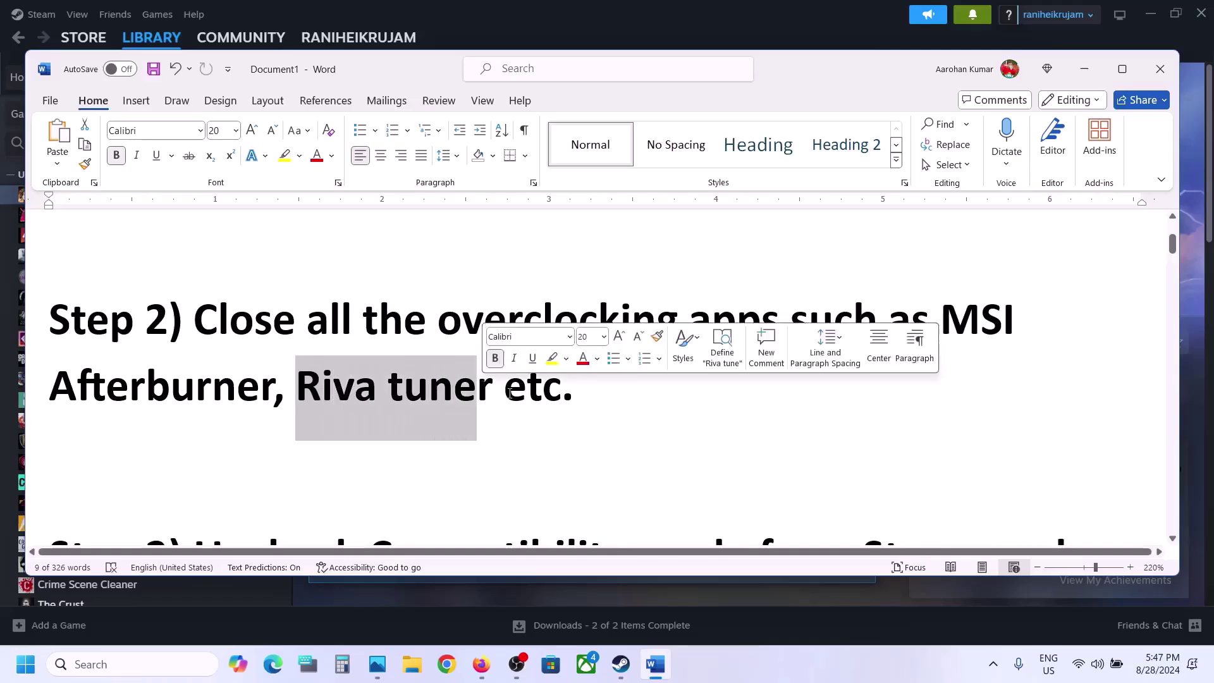
left_click(992, 663)
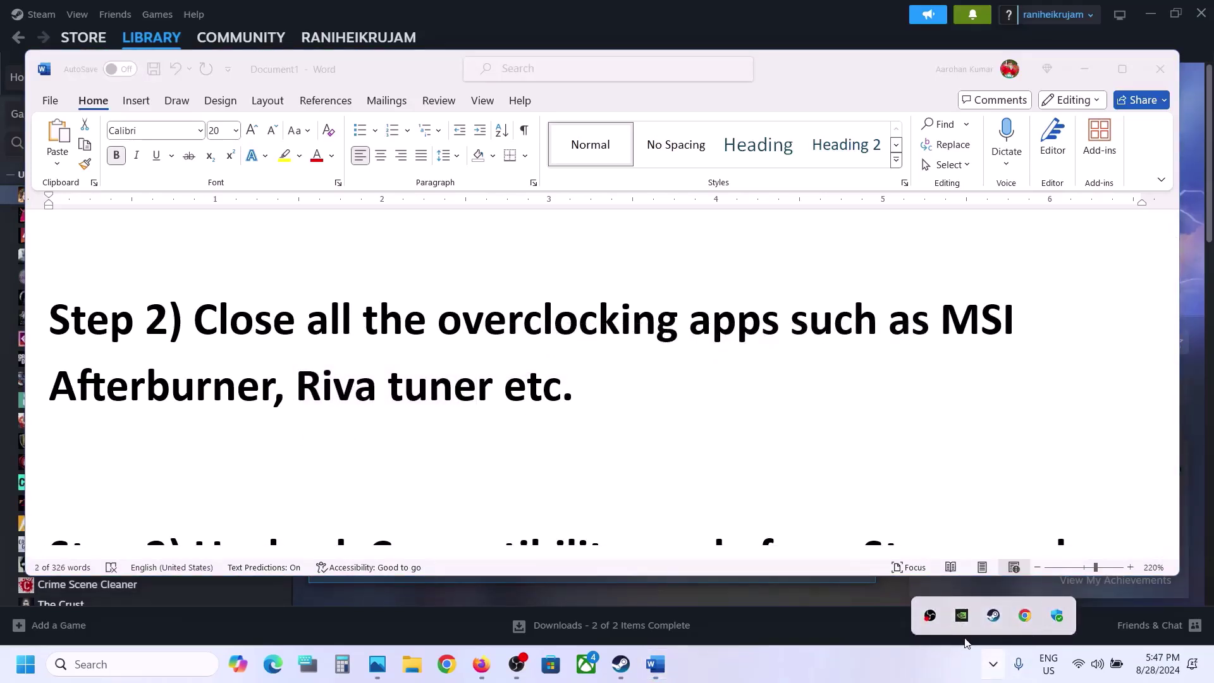
left_click(770, 529)
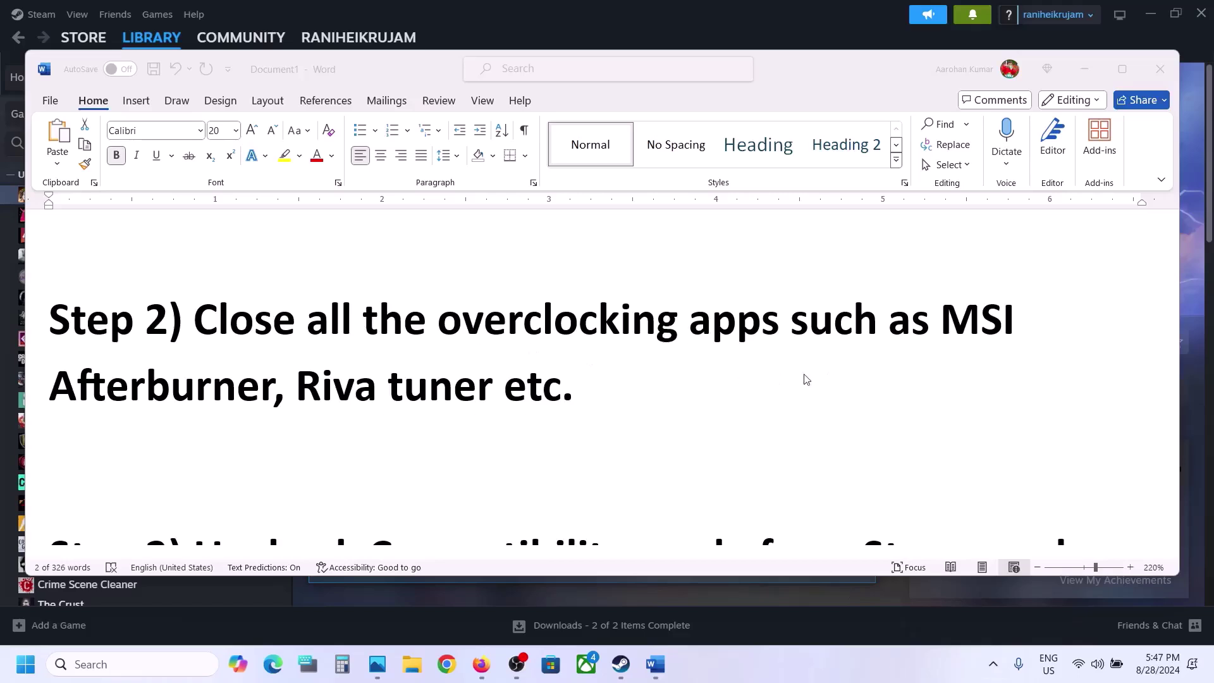
Read Step 3 about compatibility mode in the document and look up the Exit command in Steam
scroll(520, 400, "down", 3)
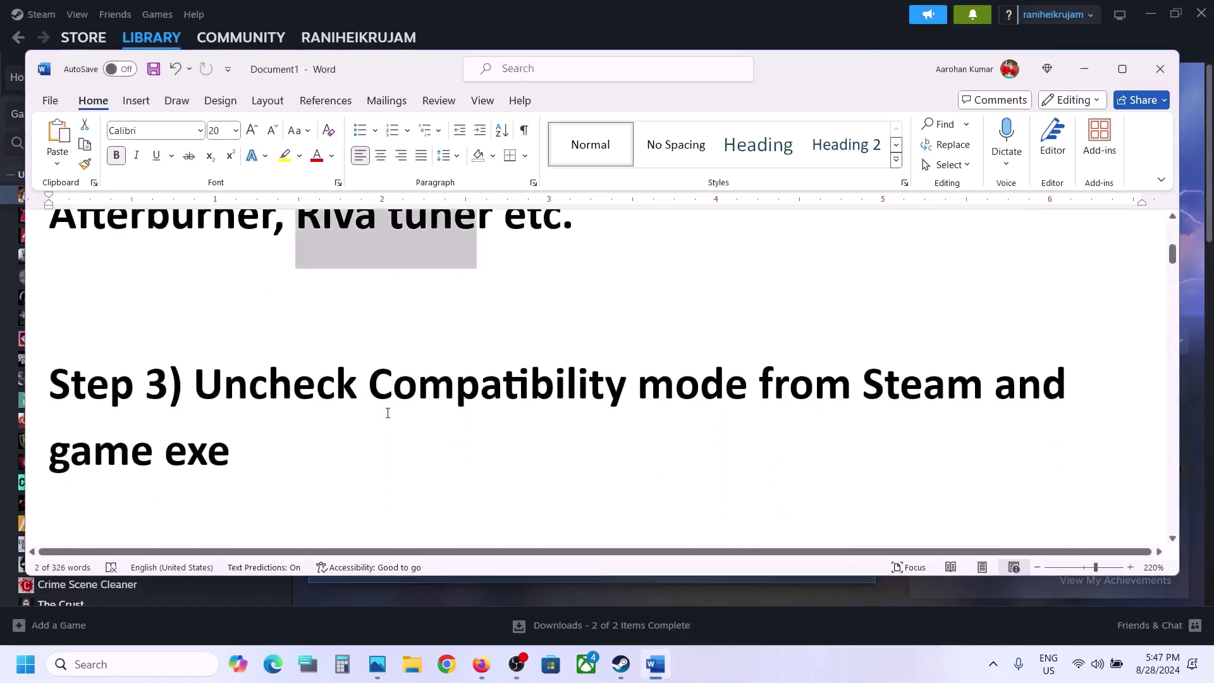
left_click(595, 25)
left_click(39, 16)
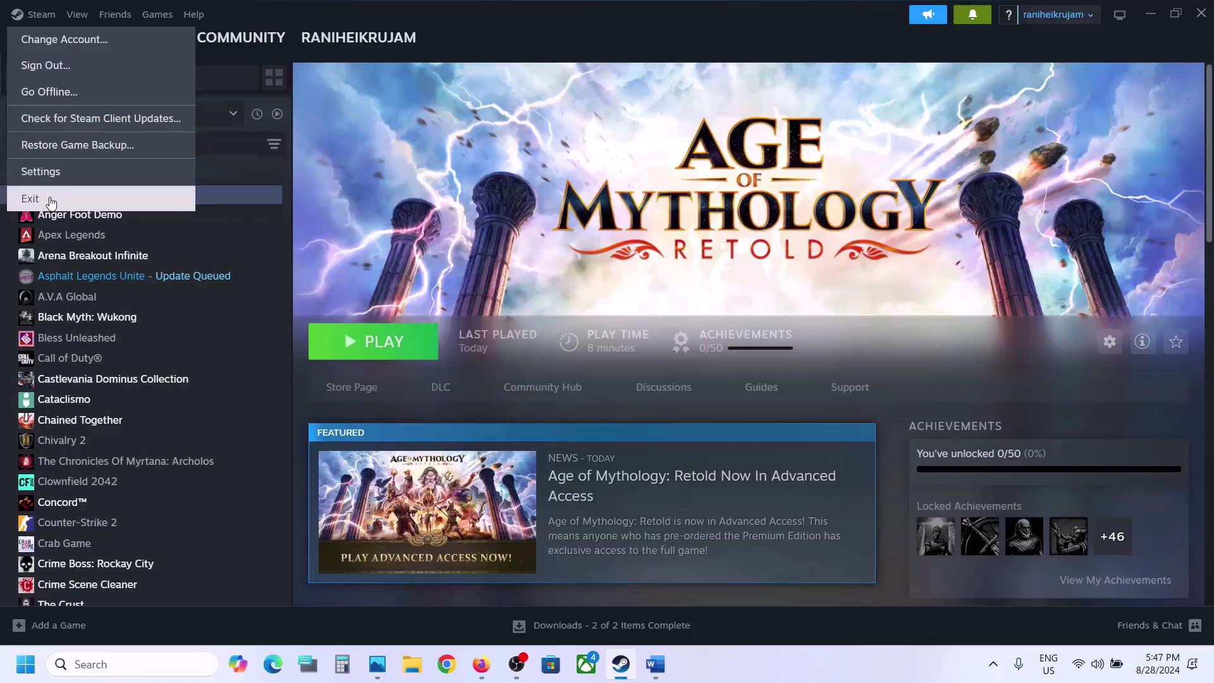
Search Windows for "steam" and follow the app's shortcut to its file location in the Steam installation folder
left_click(120, 664)
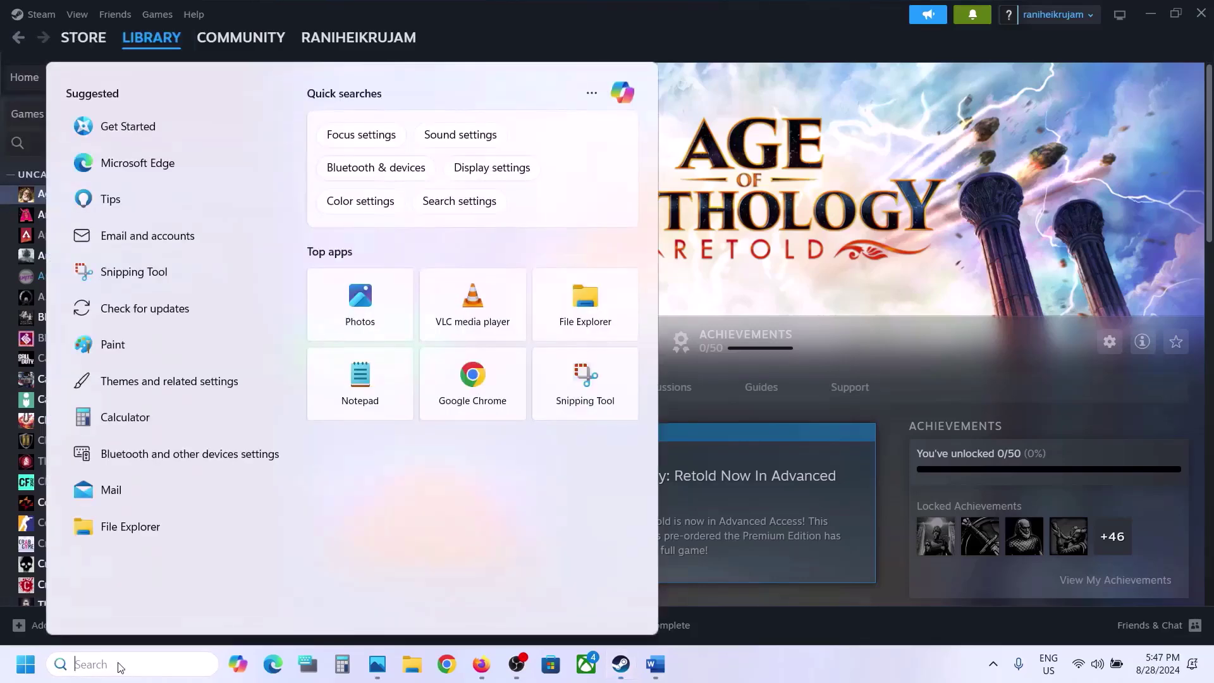
type("steam")
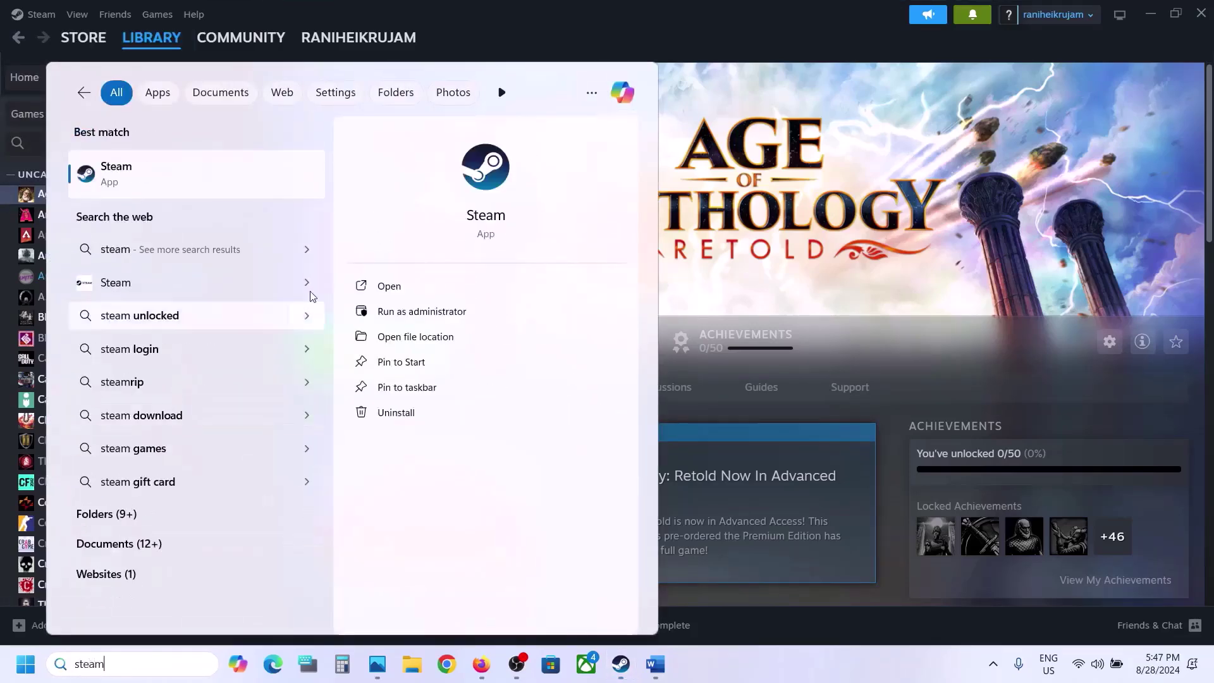
right_click(150, 184)
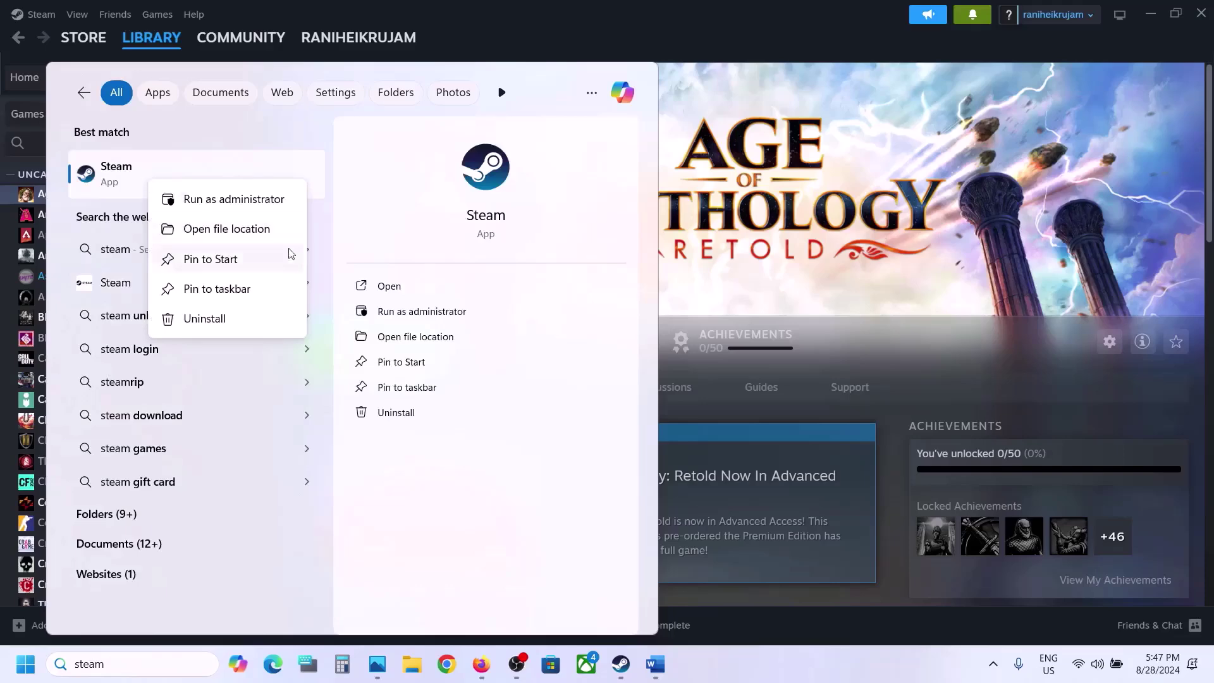
left_click(227, 228)
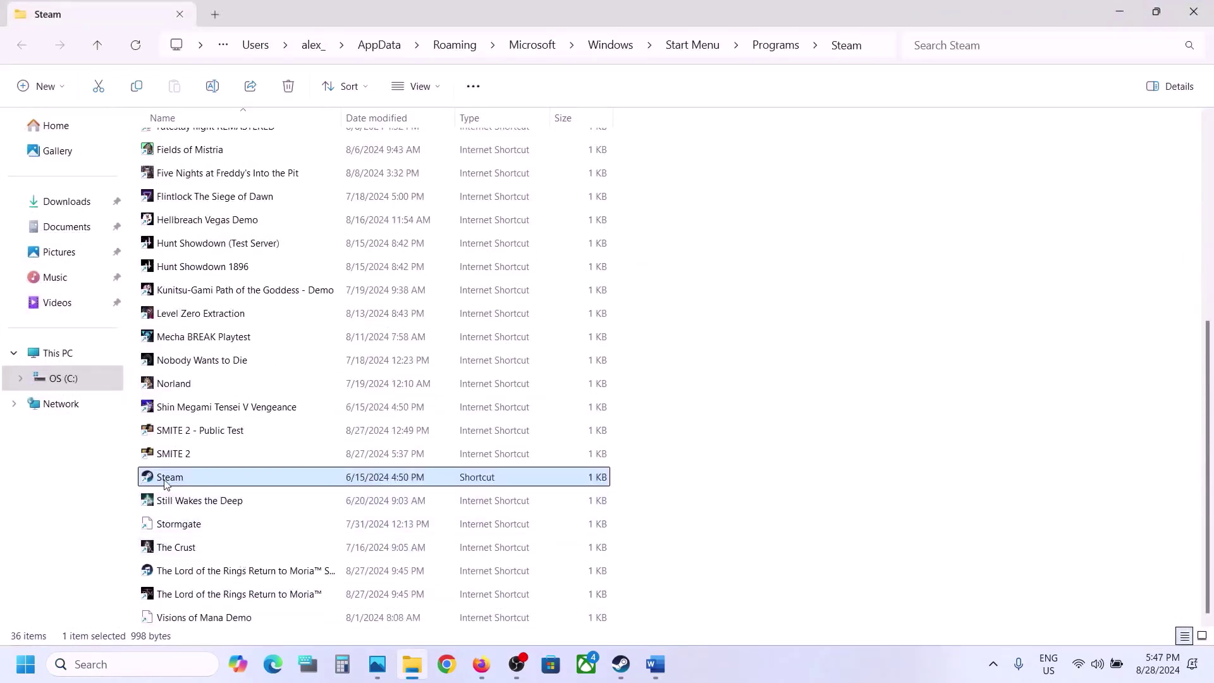
right_click(166, 484)
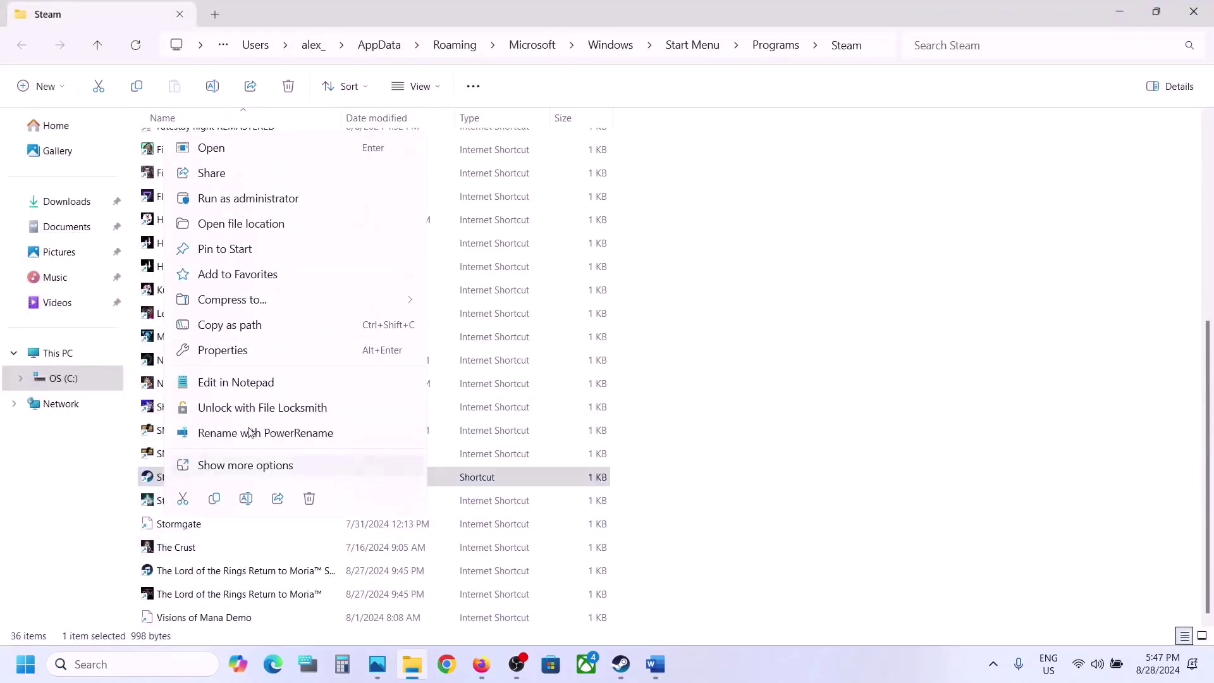
left_click(249, 225)
scroll(246, 462, "down", 3)
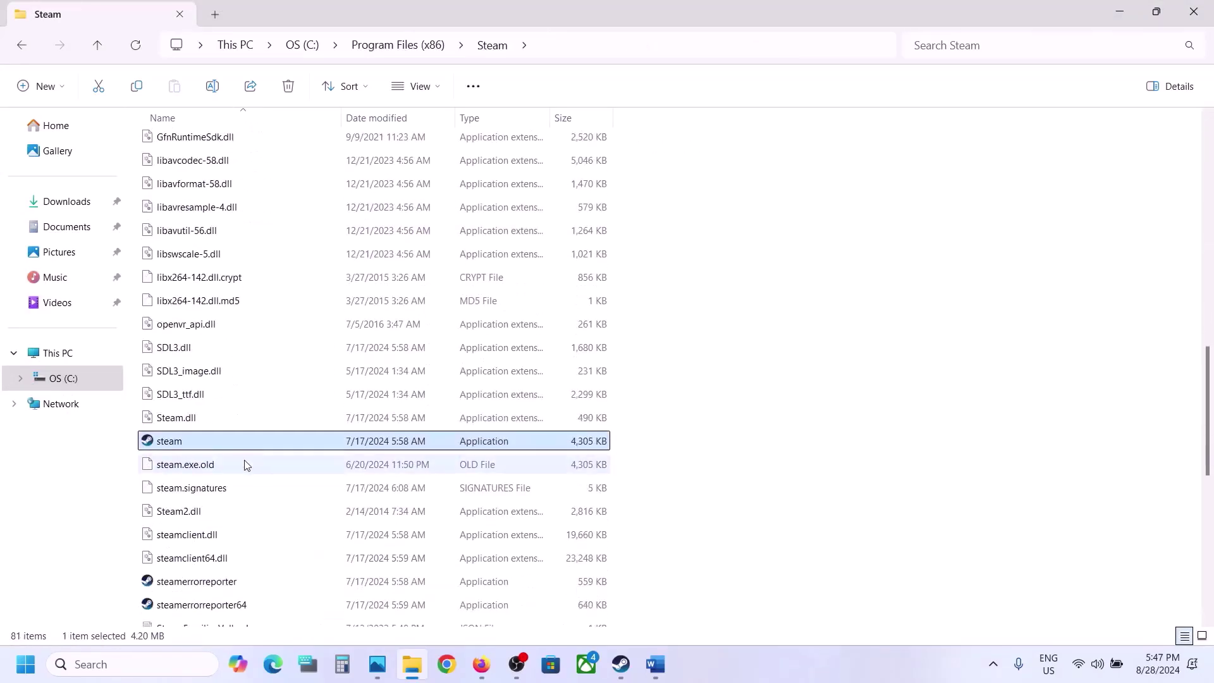
Turn off compatibility mode in the properties of the steam application and apply the setting
right_click(176, 448)
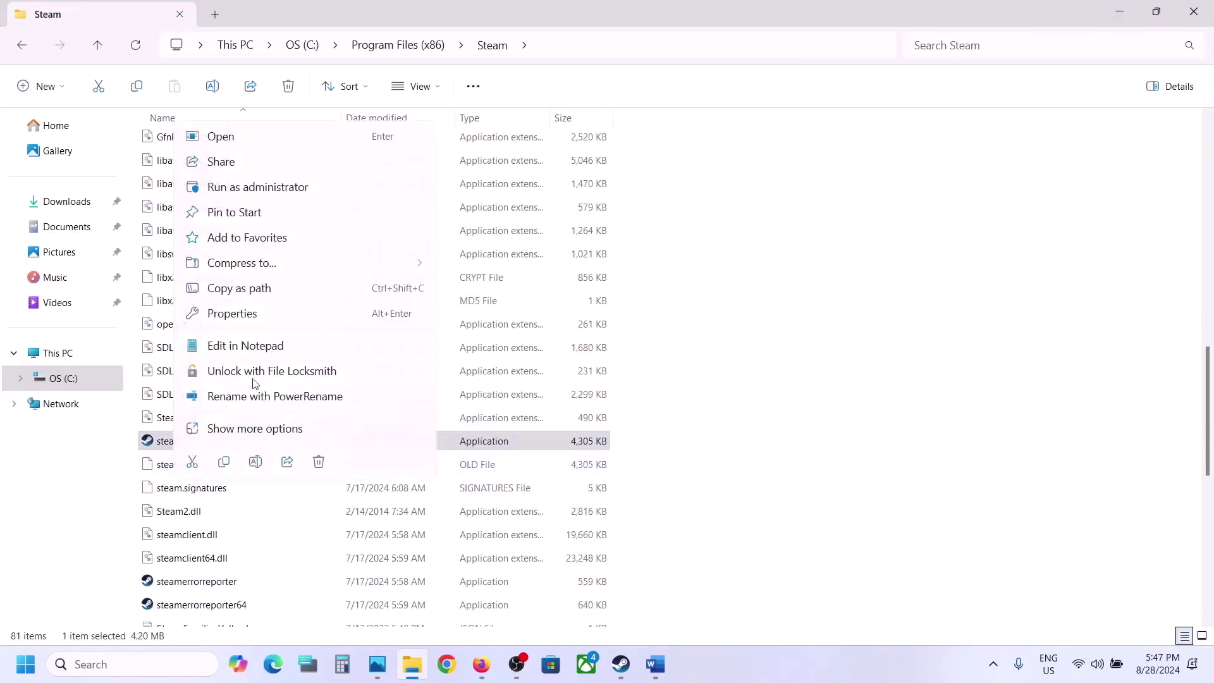
left_click(238, 314)
left_click(331, 250)
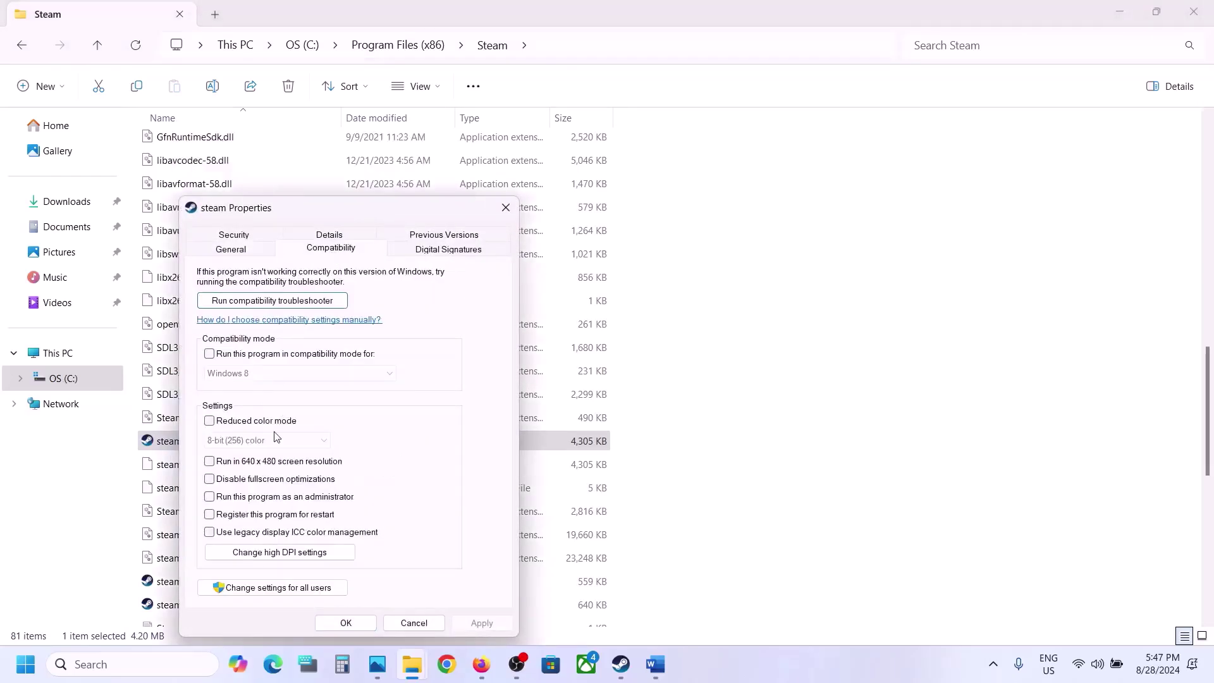
left_click(210, 354)
left_click(482, 623)
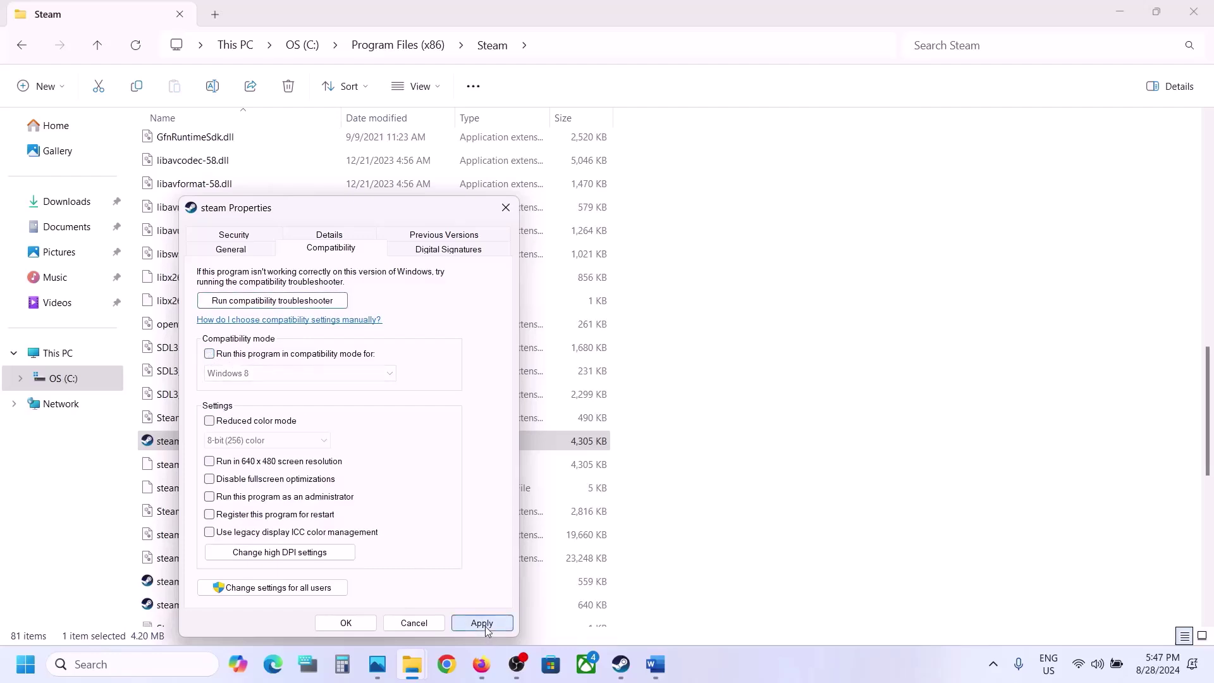
left_click(346, 624)
Switch to Steam and browse the local files of Age of Mythology: Retold
mouse_move(627, 677)
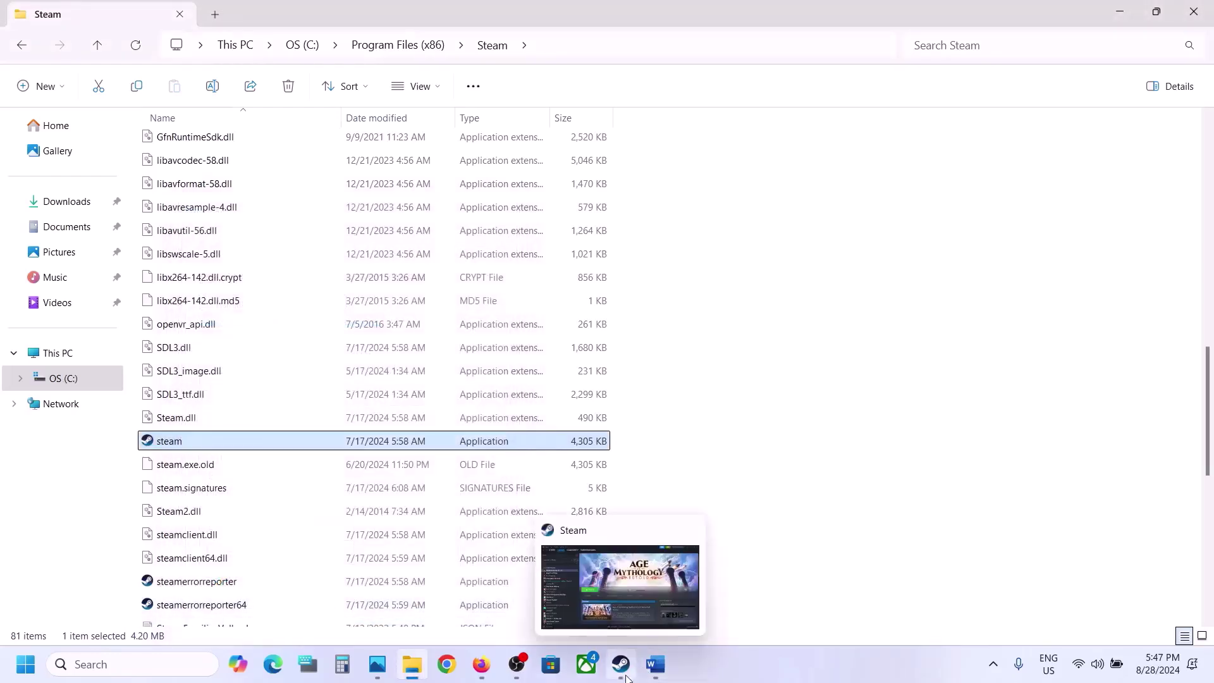
left_click(626, 678)
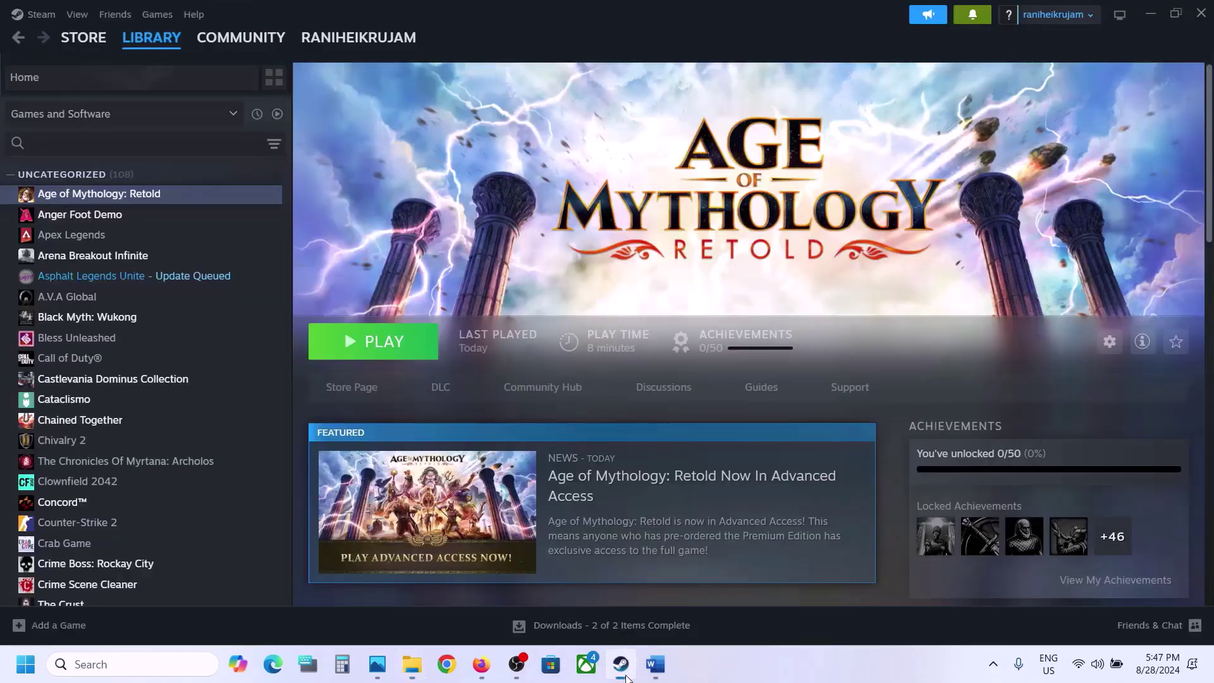
right_click(122, 196)
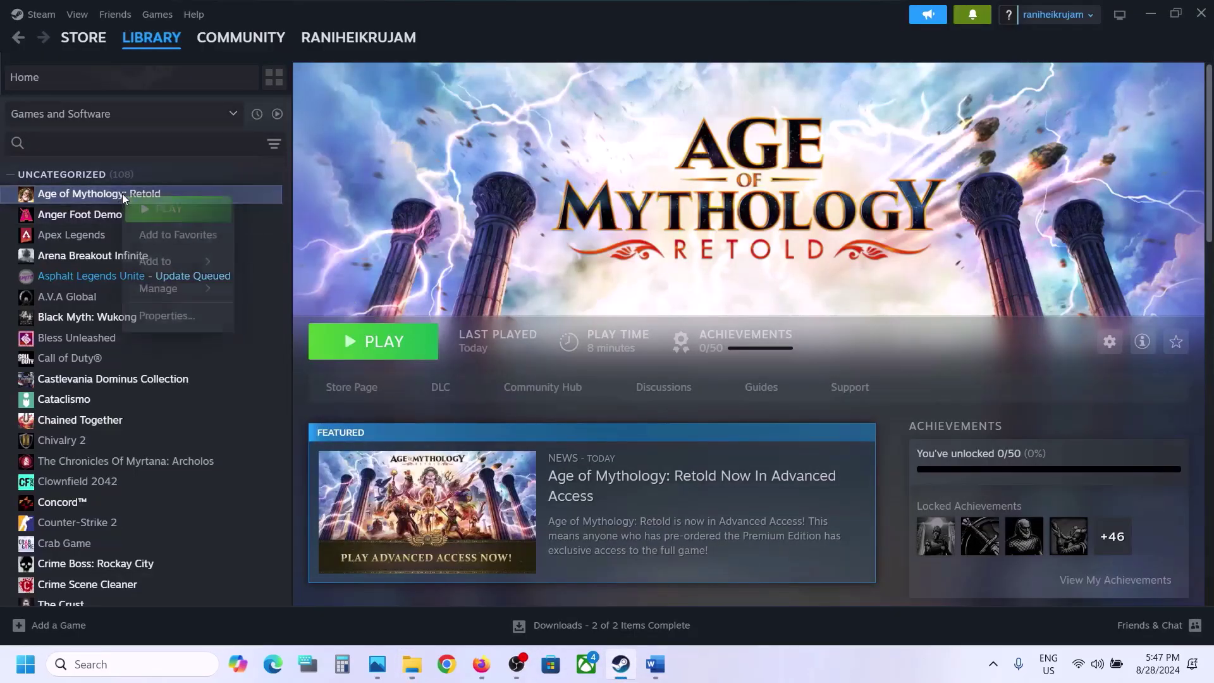
mouse_move(189, 274)
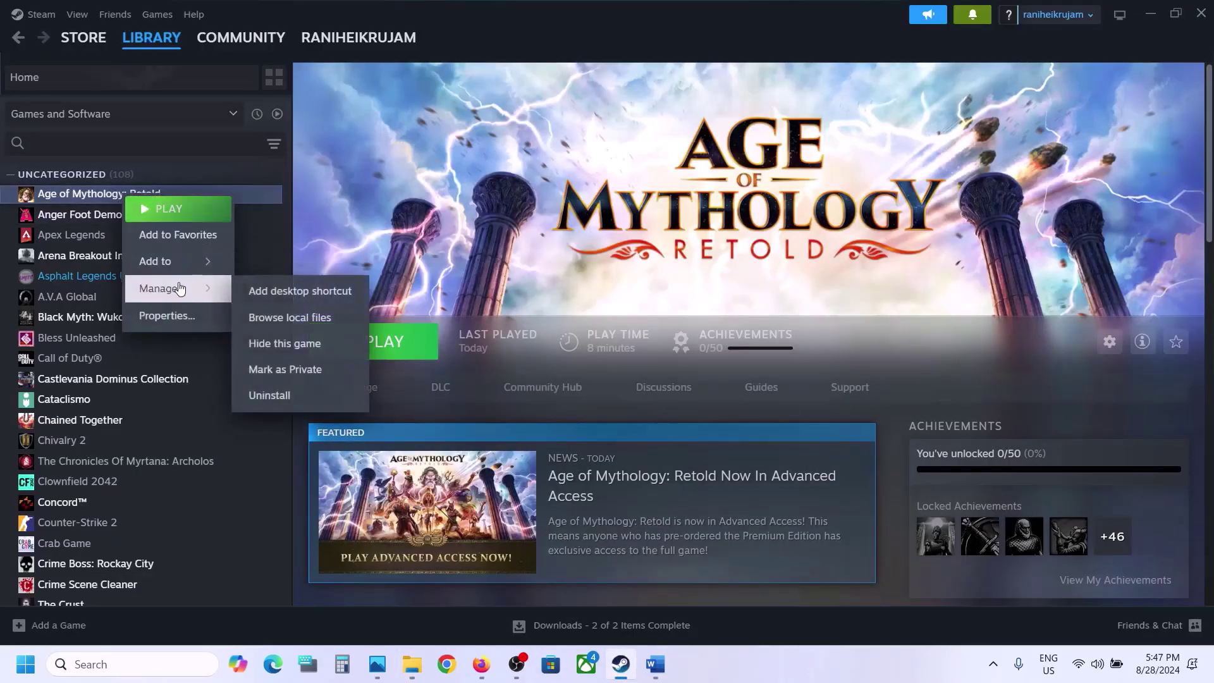
left_click(301, 313)
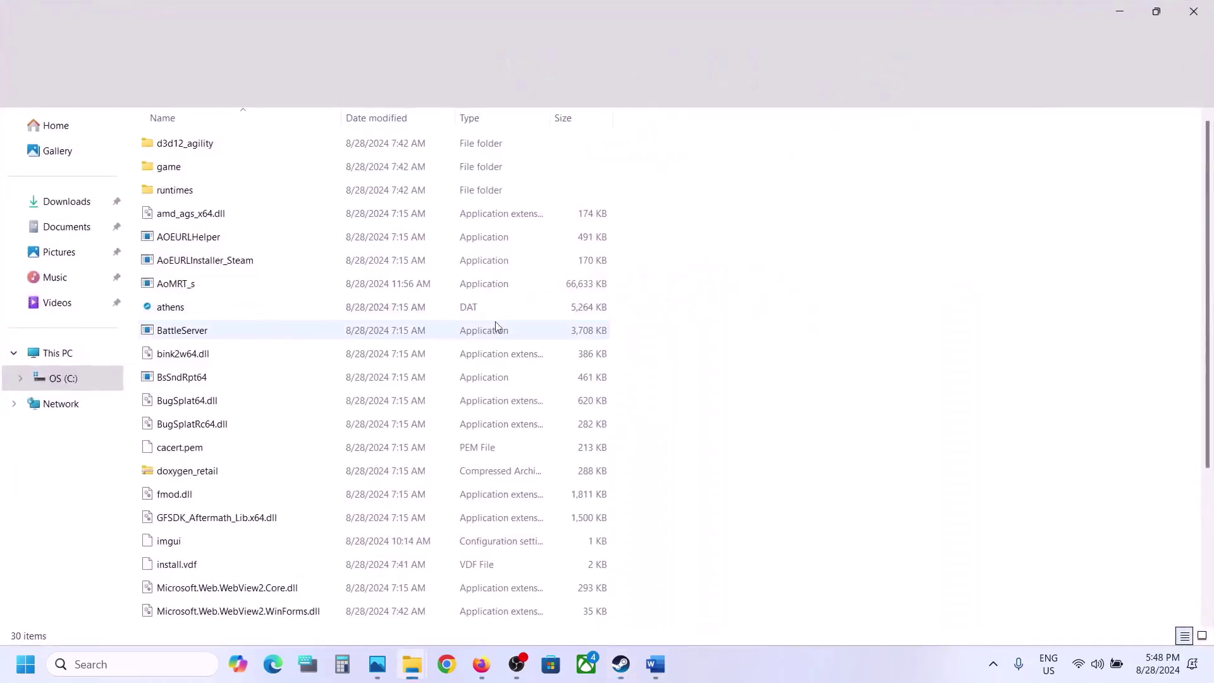
Turn off compatibility mode in the properties of the AoMRT_s application and apply the change
right_click(190, 288)
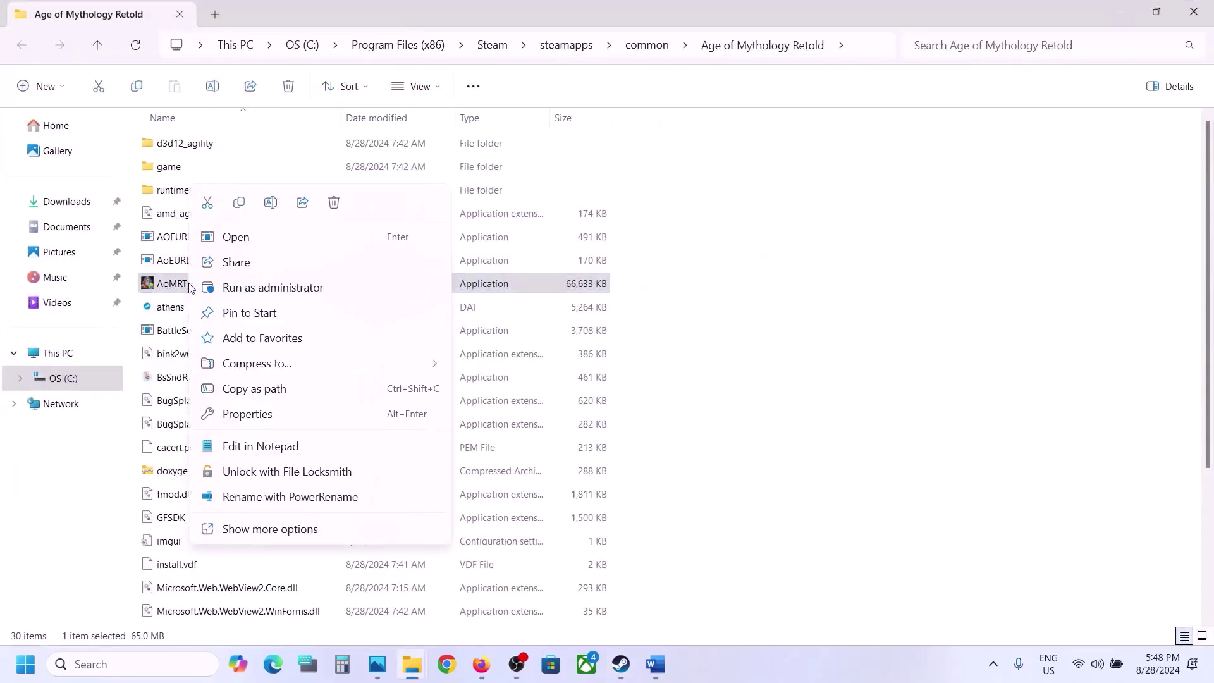
left_click(268, 416)
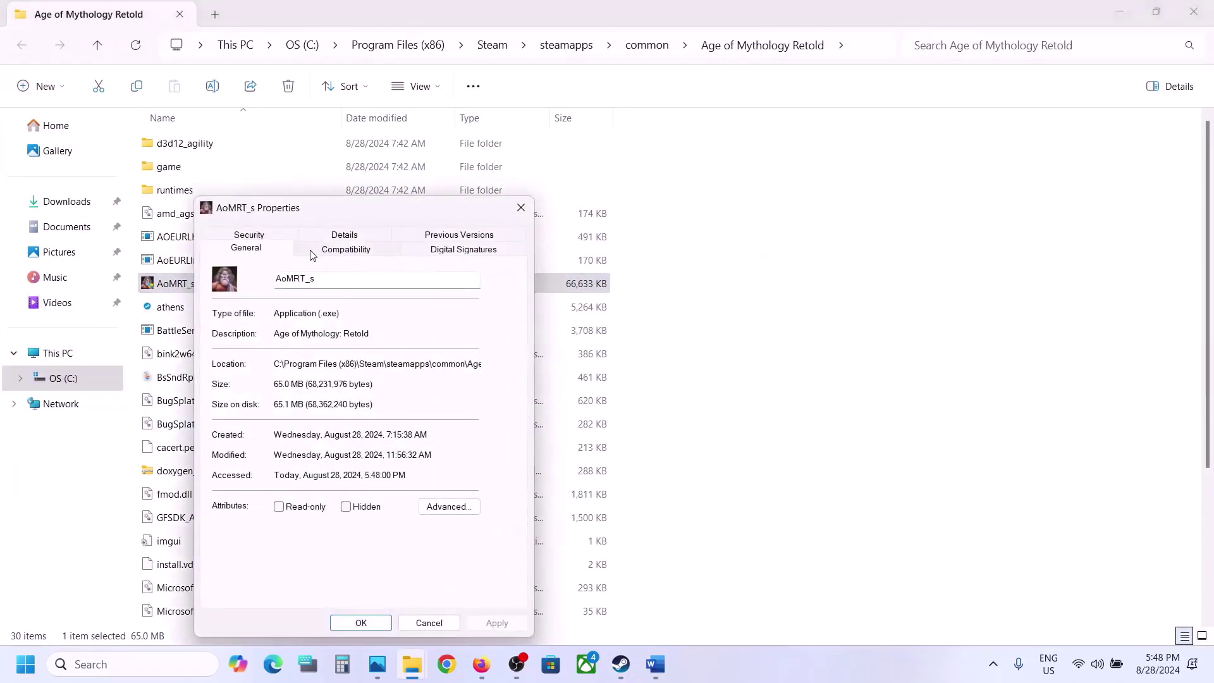
left_click(316, 251)
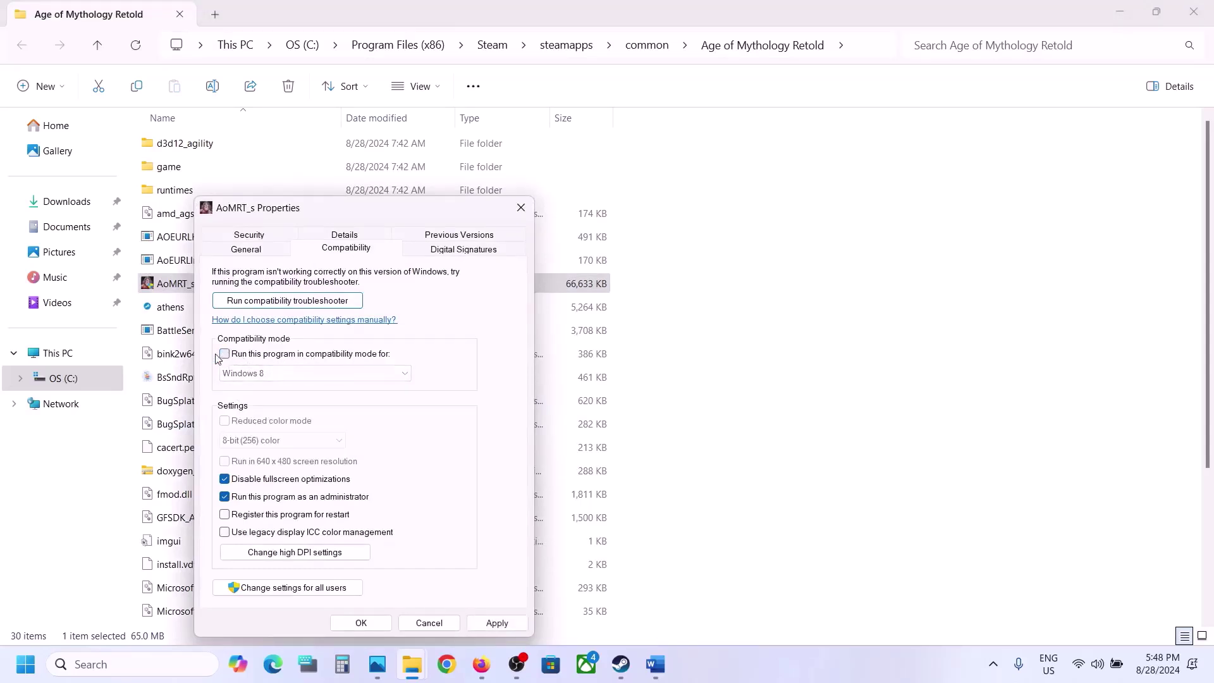
left_click(497, 623)
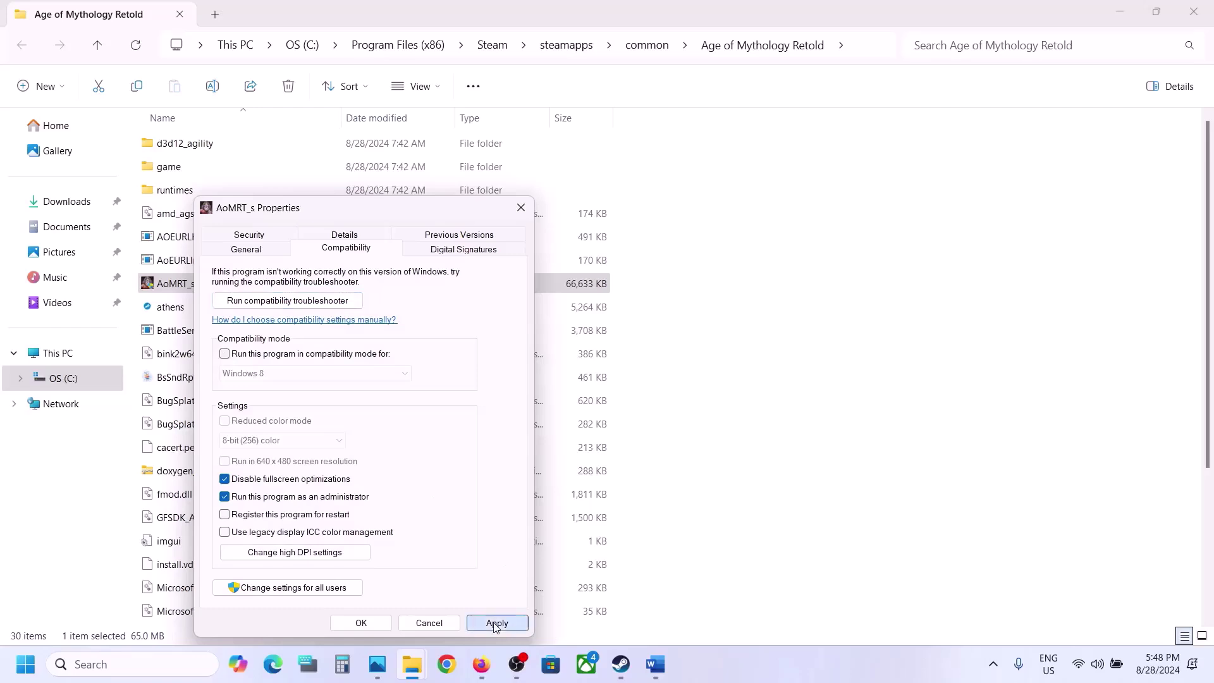
left_click(360, 623)
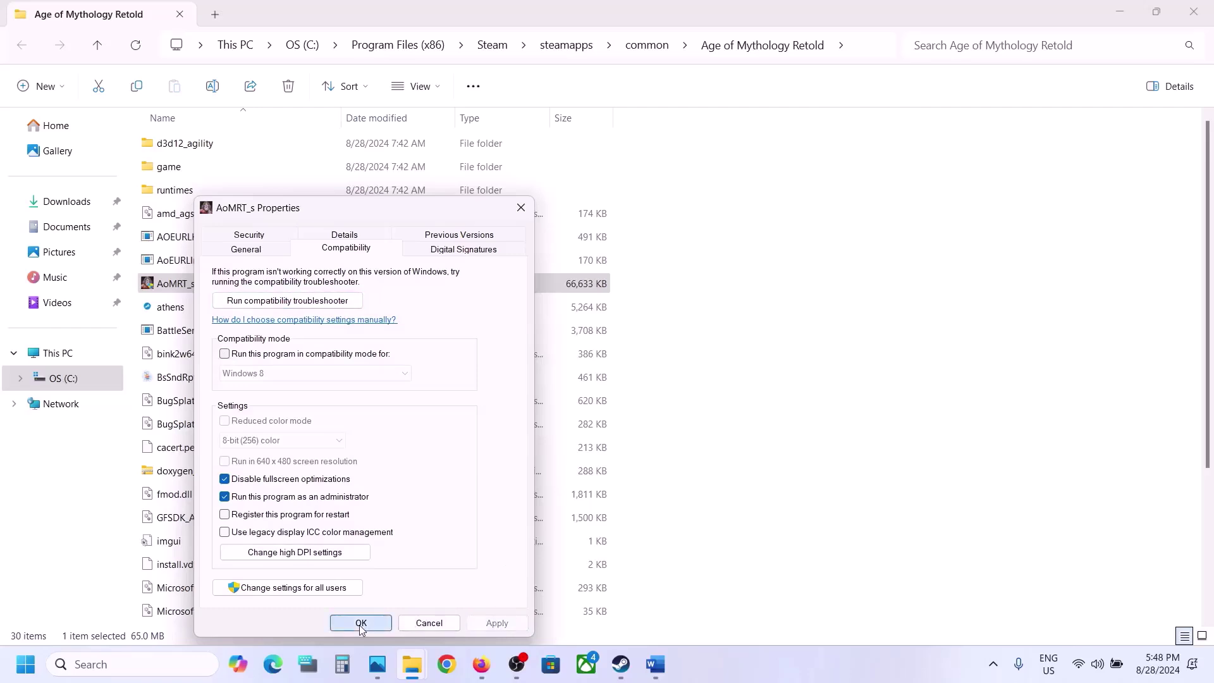
Switch to the Word document and read Step 4 about running the game on the dedicated graphics card
left_click(626, 660)
left_click(664, 665)
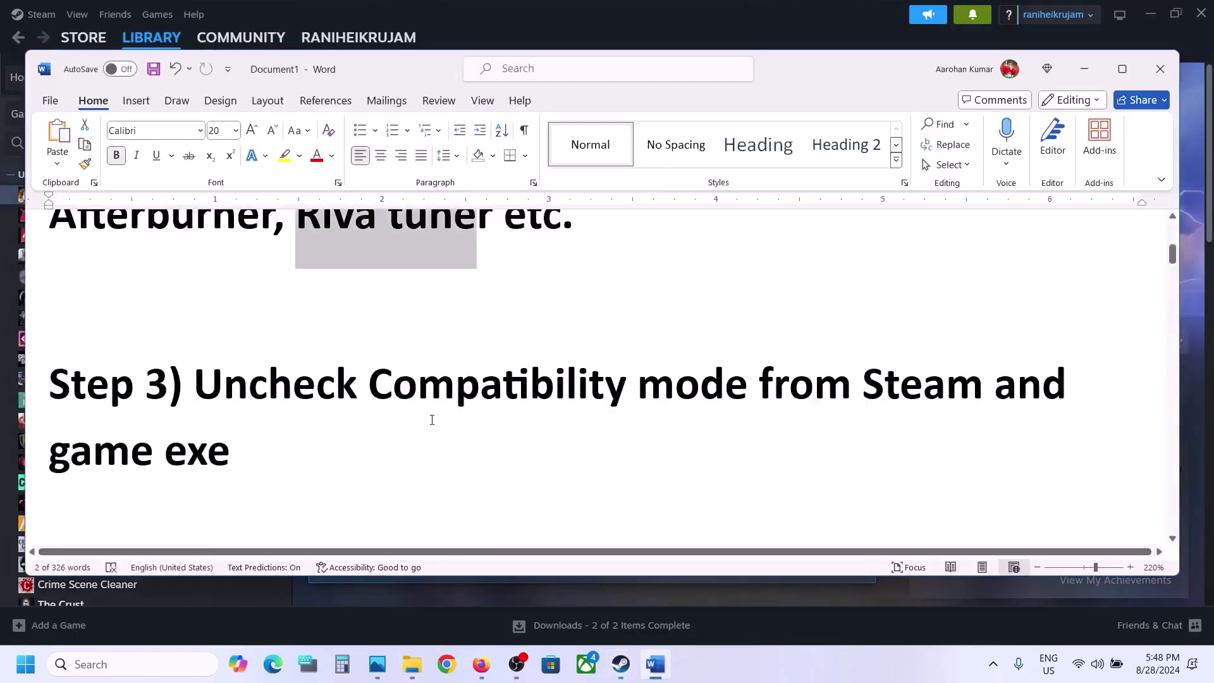
scroll(432, 420, "down", 5)
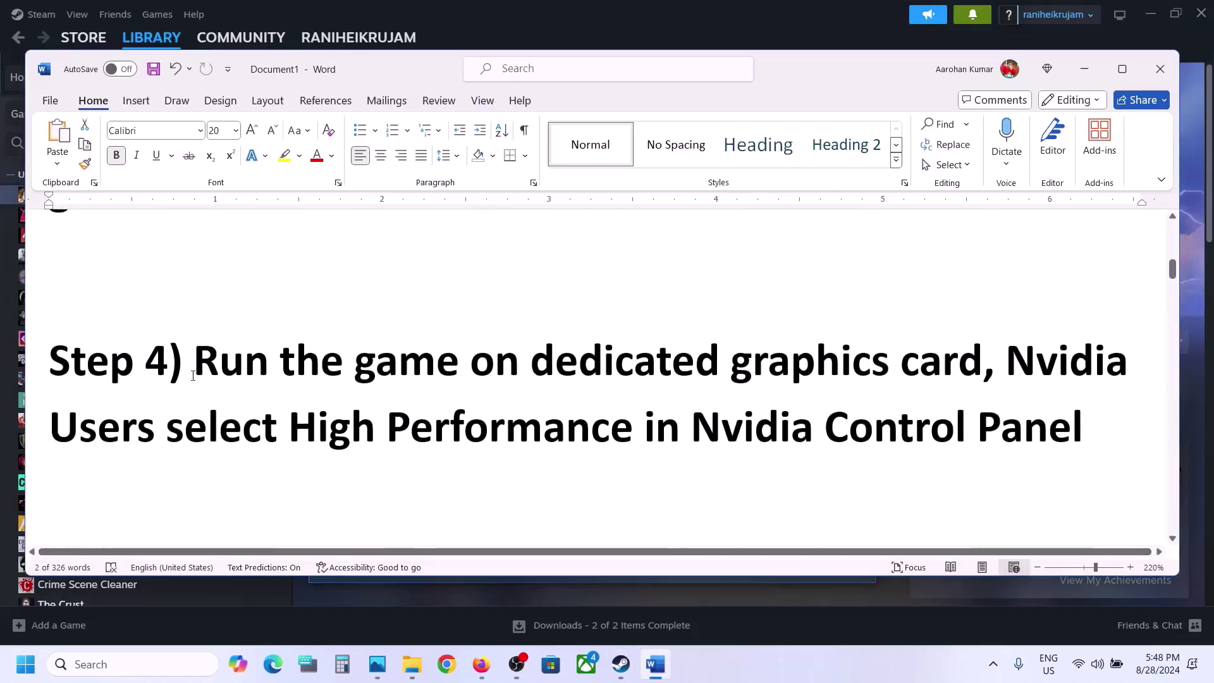
left_click_drag(200, 365, 983, 370)
left_click(812, 373)
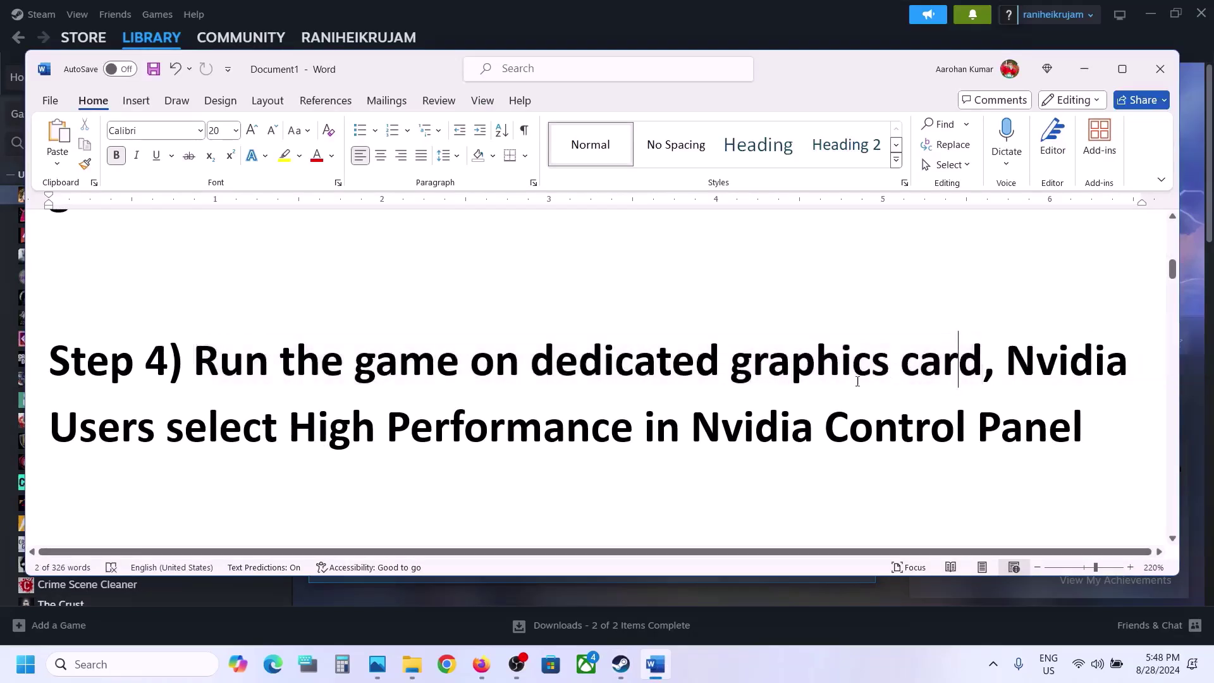
Copy the word "graphics" from Step 4, search Windows for it and open Graphics settings
double_click(812, 373)
key("ctrl+c")
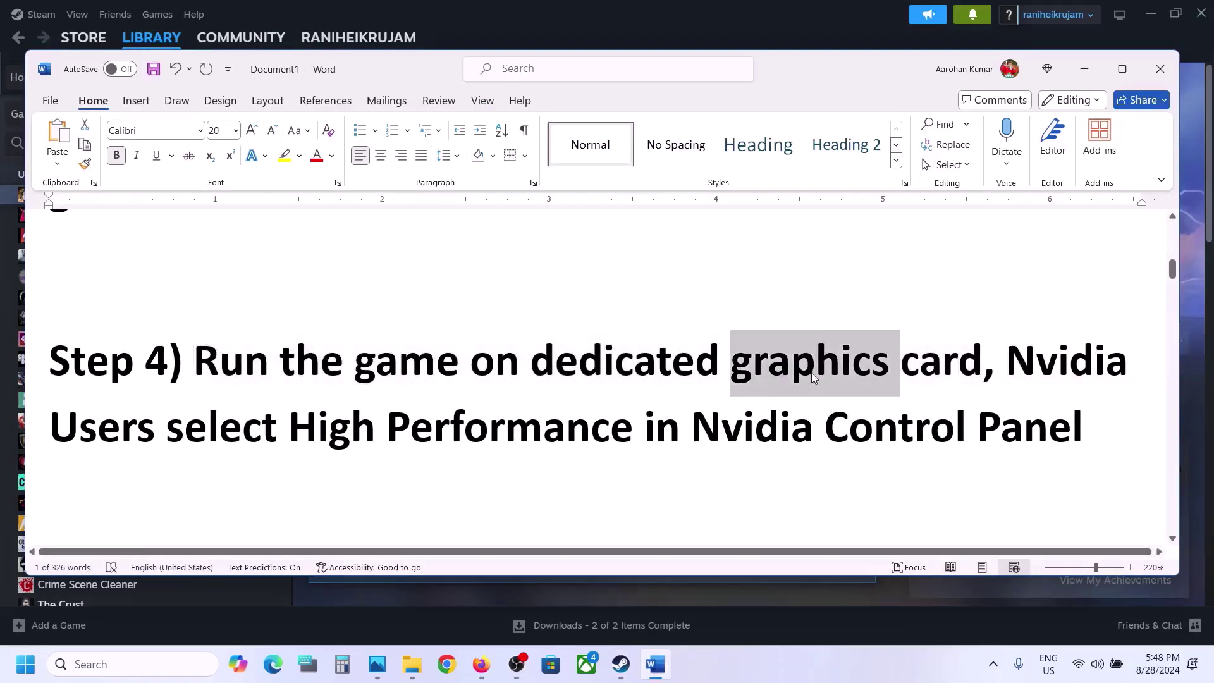
left_click(129, 661)
key("ctrl+v")
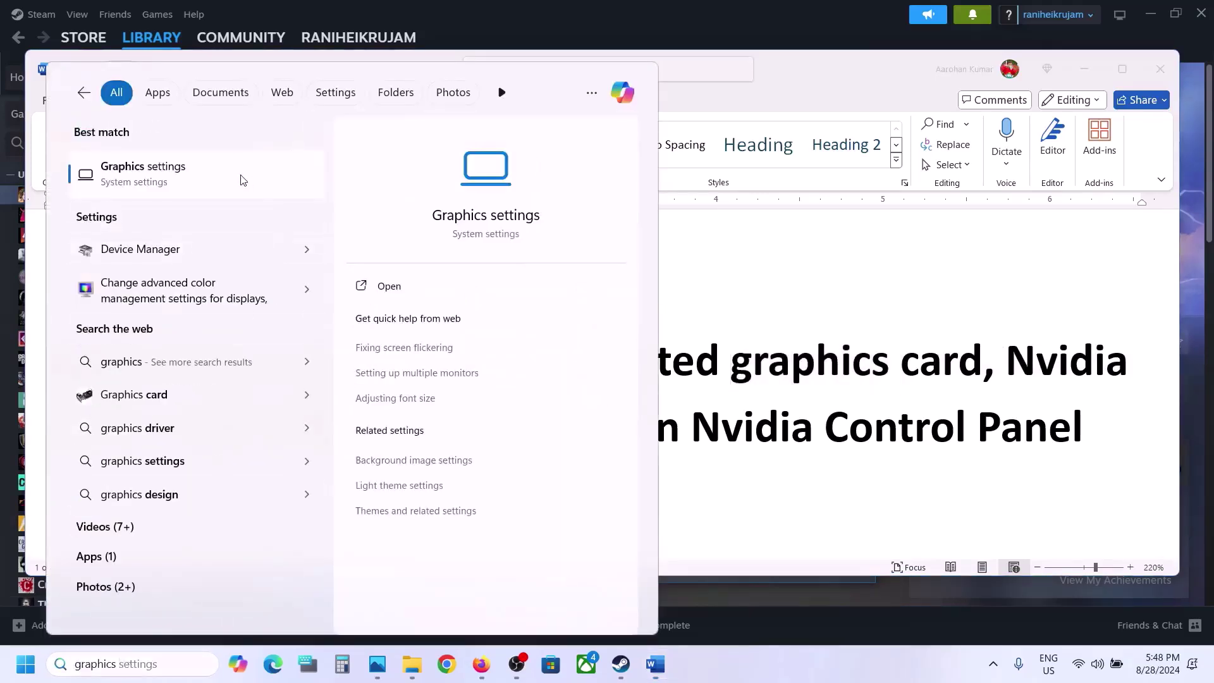
left_click(240, 180)
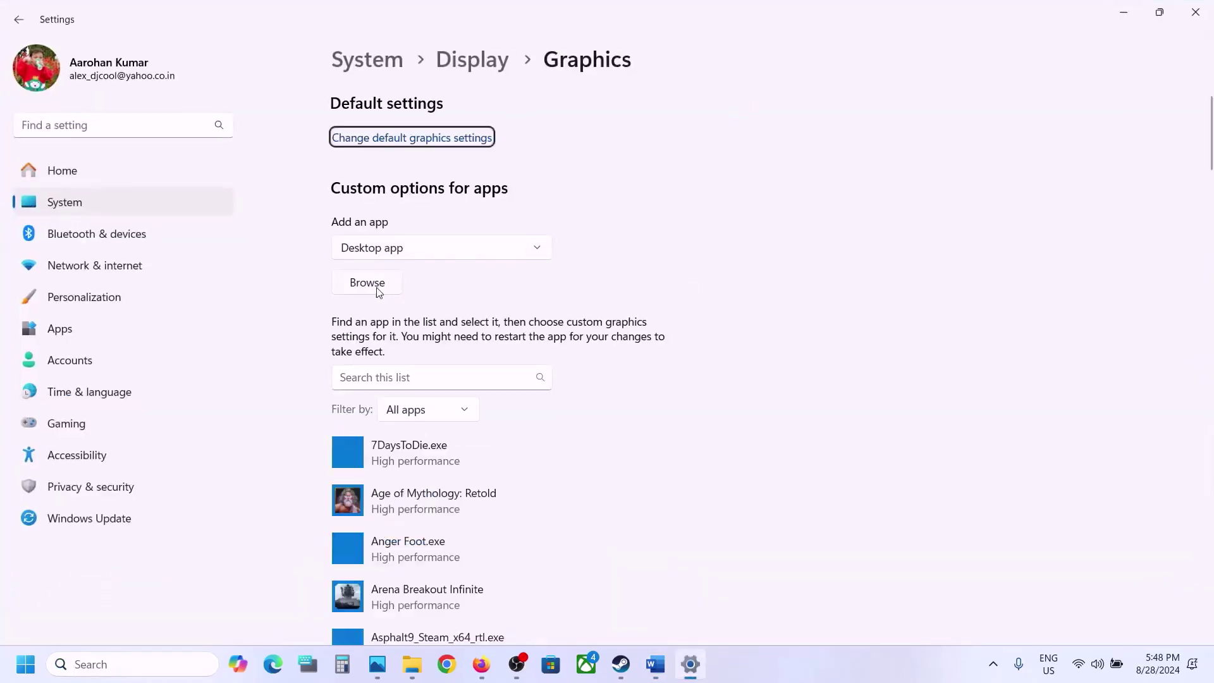
Try to add AoMRT_s from C:\Program Files (x86)\Steam\steamapps\common\Age of Mythology Retold as a desktop app with custom graphics options
left_click(377, 286)
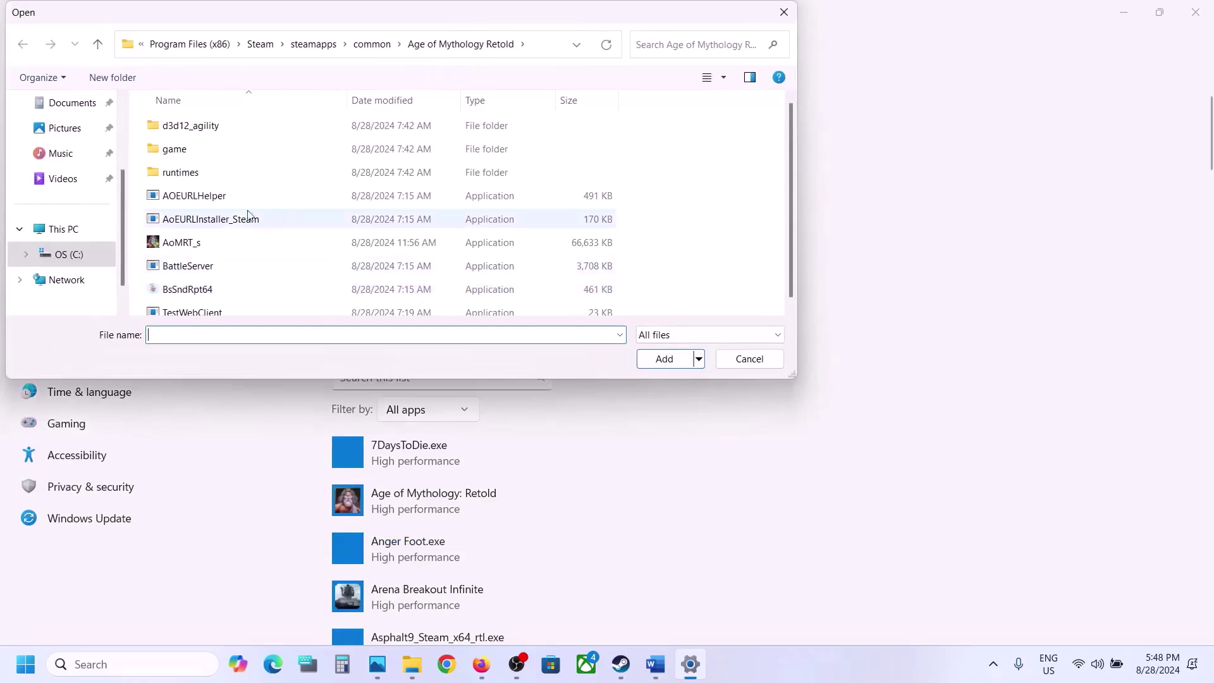
left_click(75, 256)
scroll(256, 229, "down", 2)
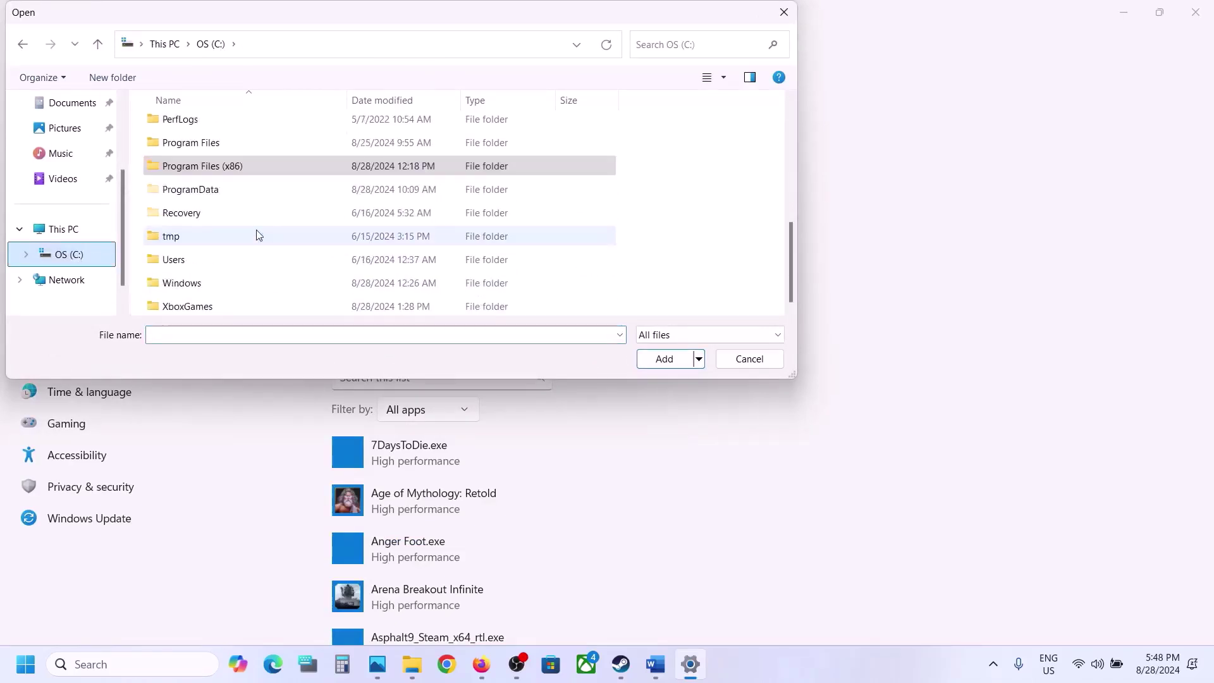
double_click(217, 169)
scroll(217, 169, "down", 6)
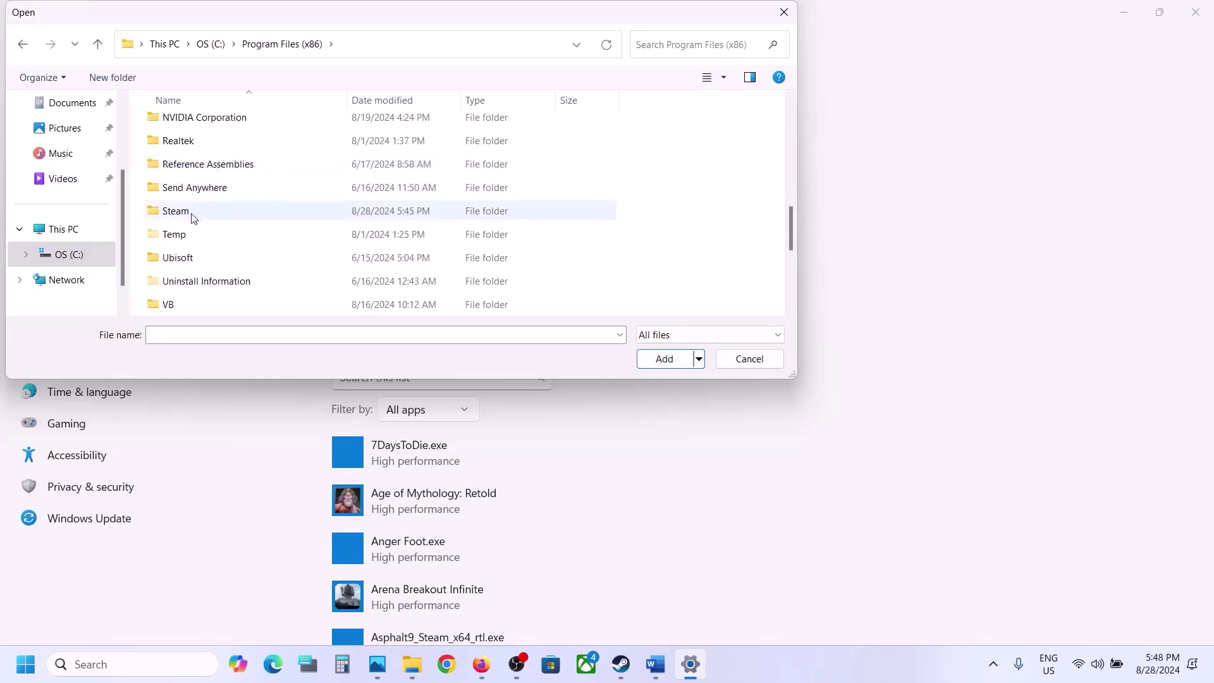
double_click(190, 211)
scroll(193, 217, "down", 5)
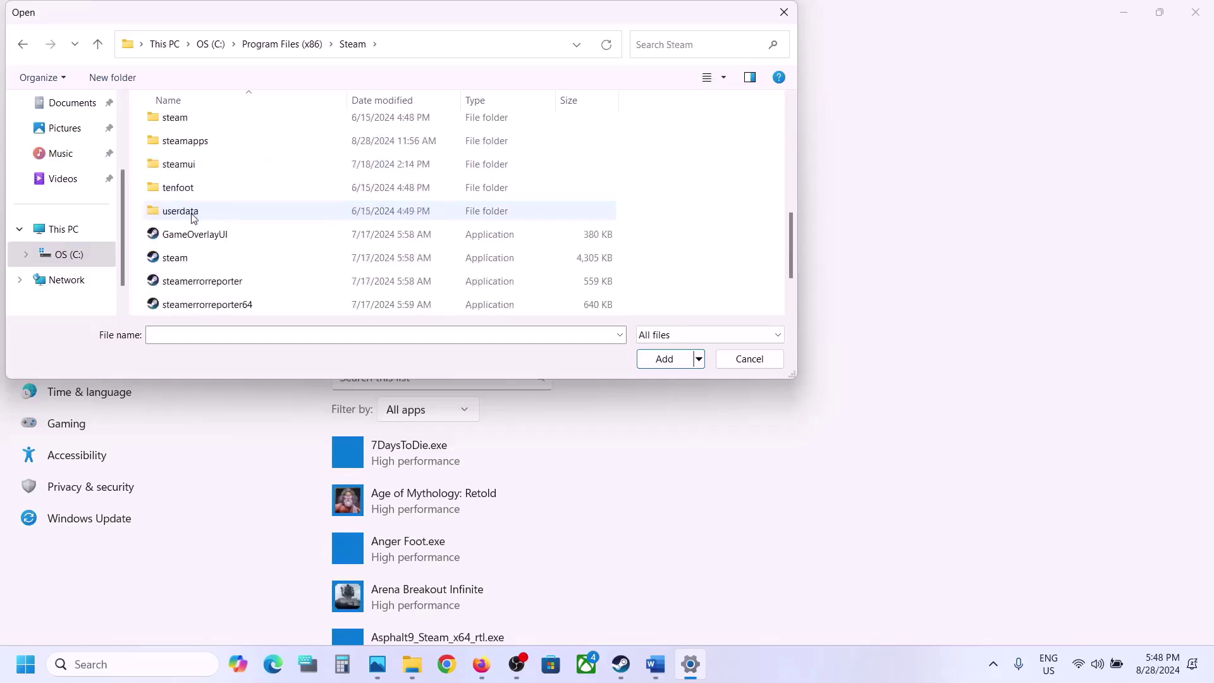
double_click(200, 145)
left_click(193, 131)
double_click(193, 132)
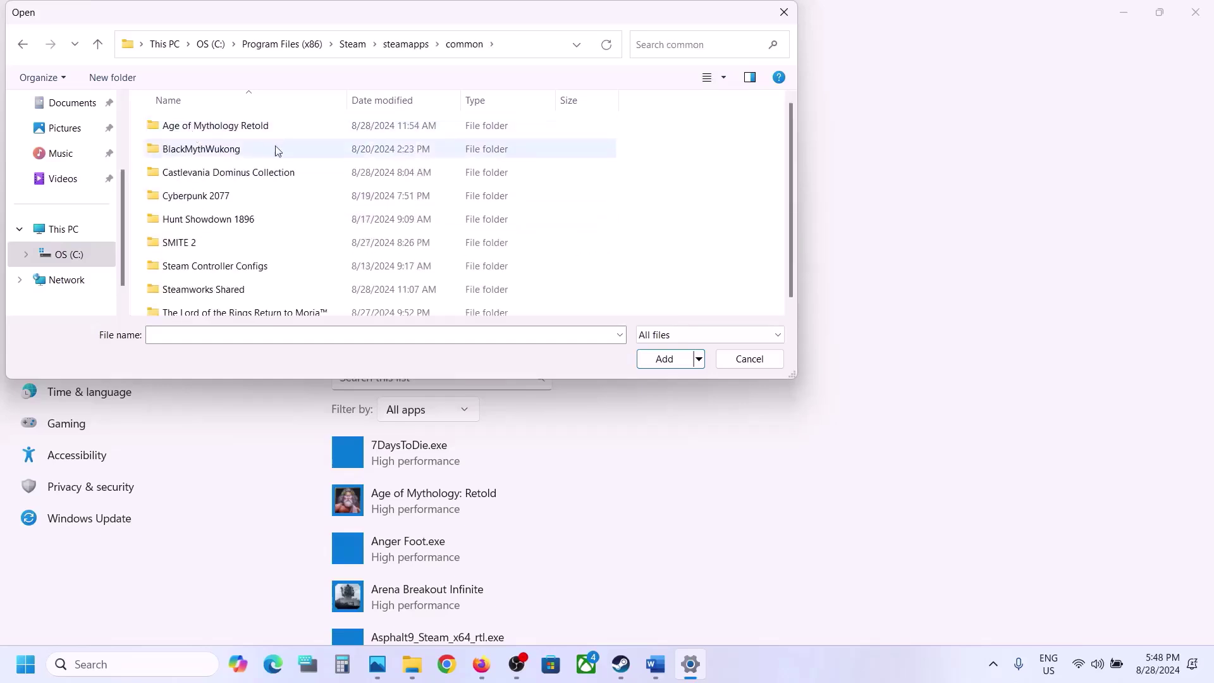
double_click(251, 125)
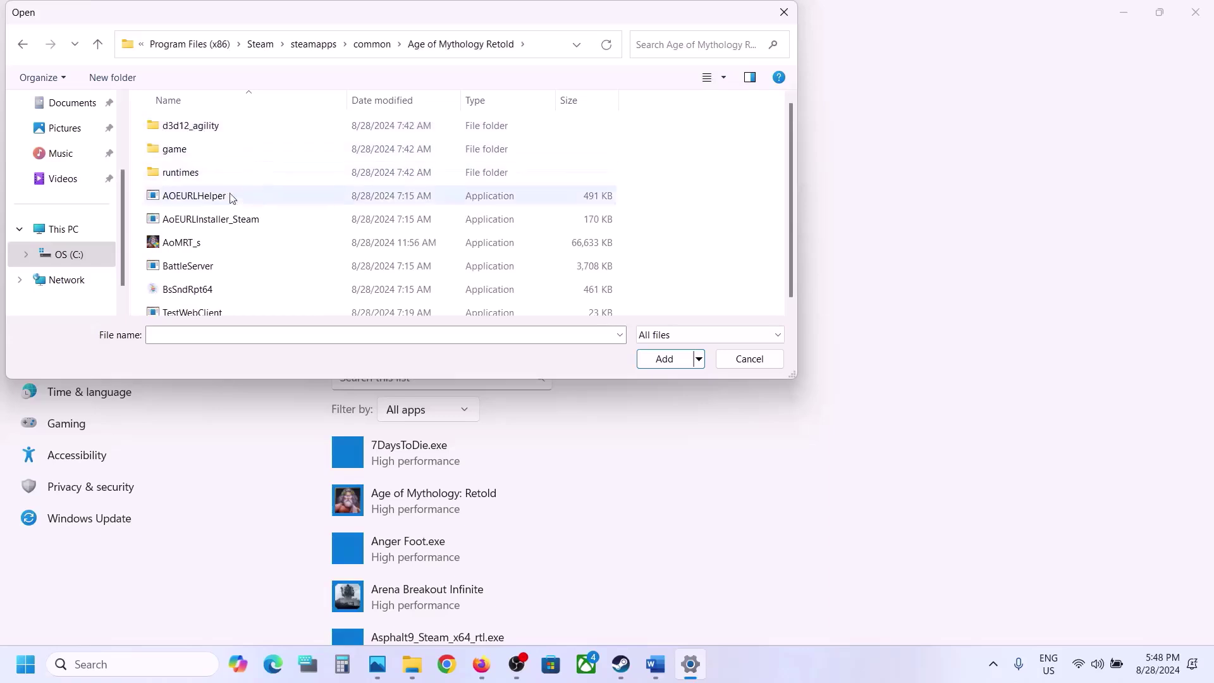
left_click(193, 245)
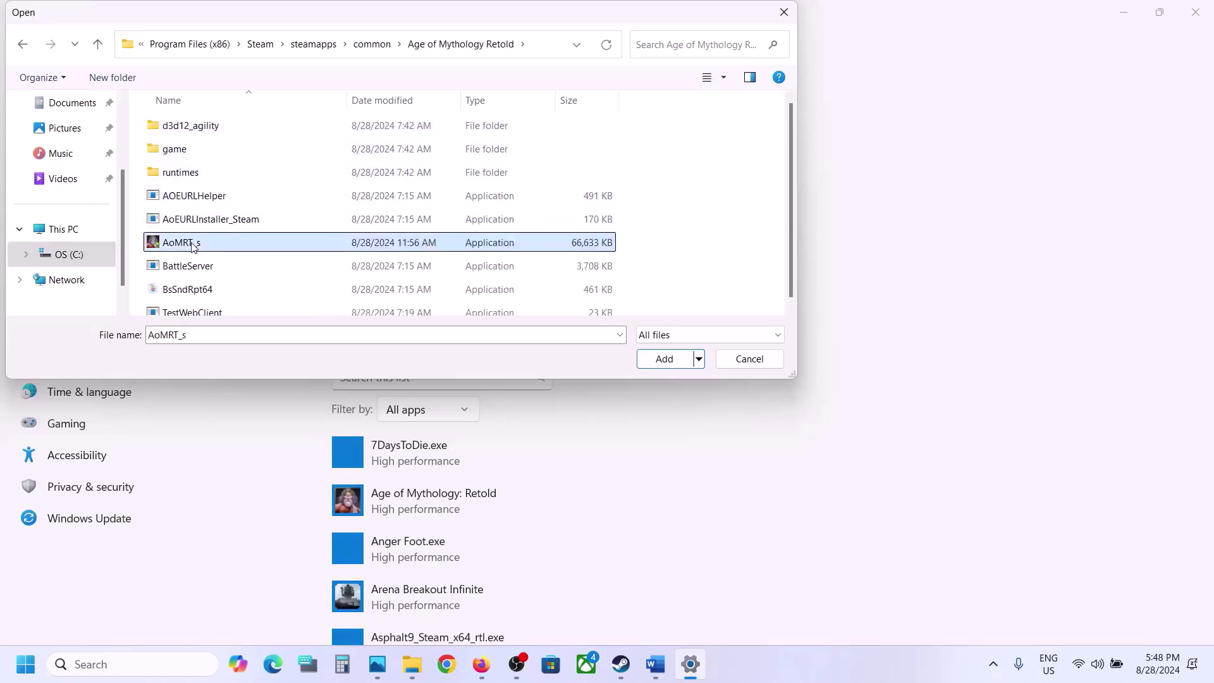
left_click(662, 361)
Save the graphics preference of Age of Mythology: Retold as High performance
scroll(446, 519, "down", 3)
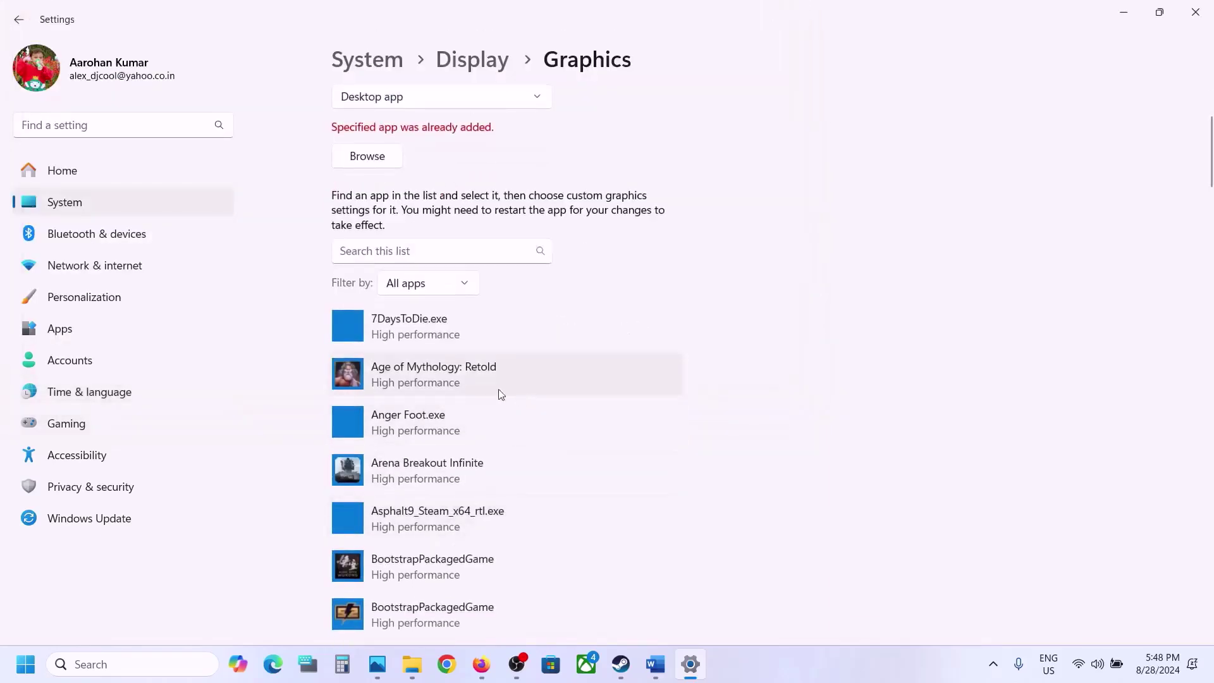
left_click(430, 393)
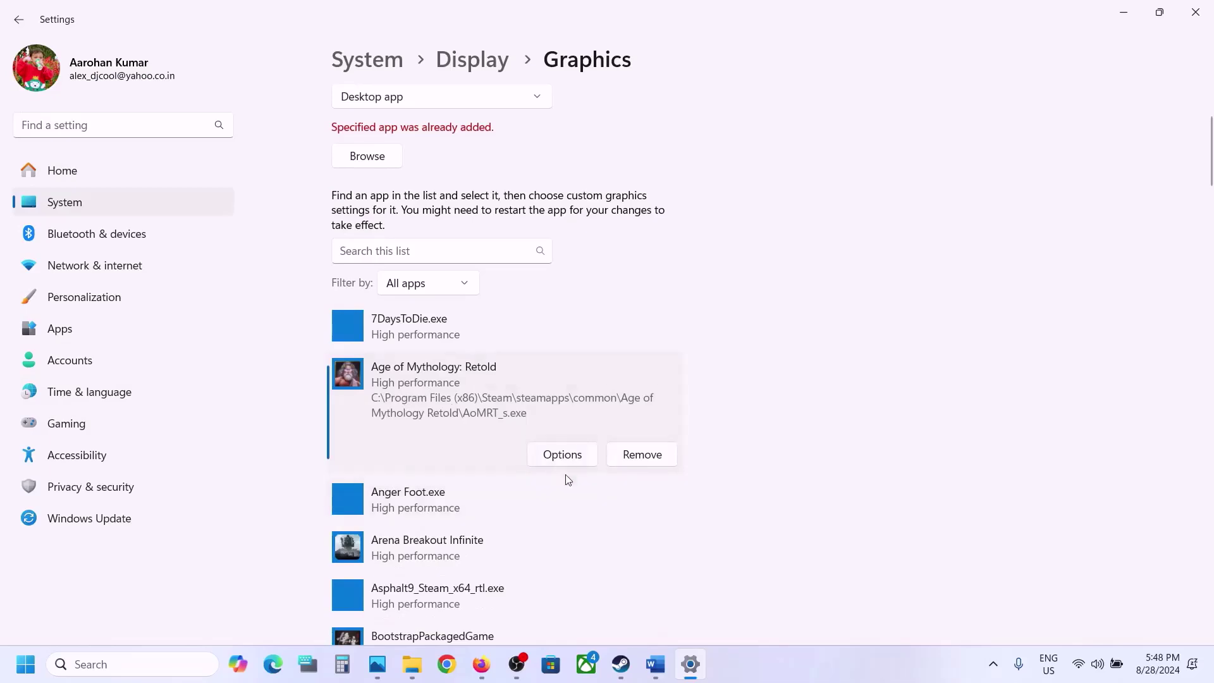
left_click(564, 455)
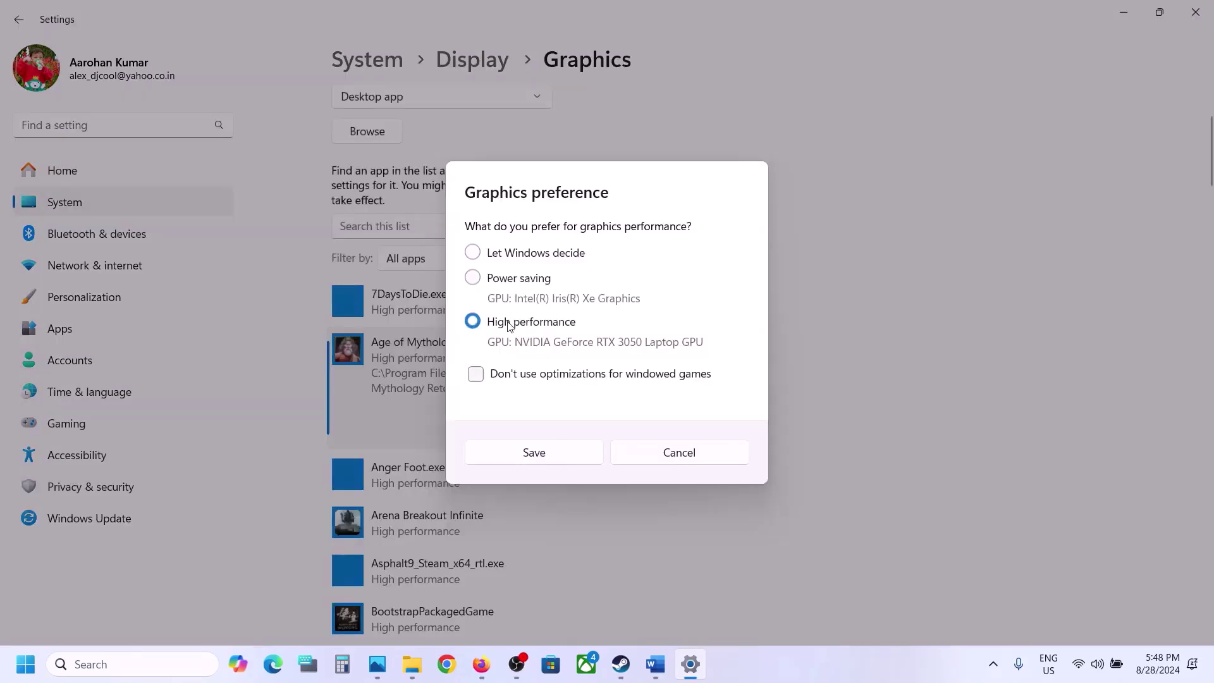
left_click(531, 454)
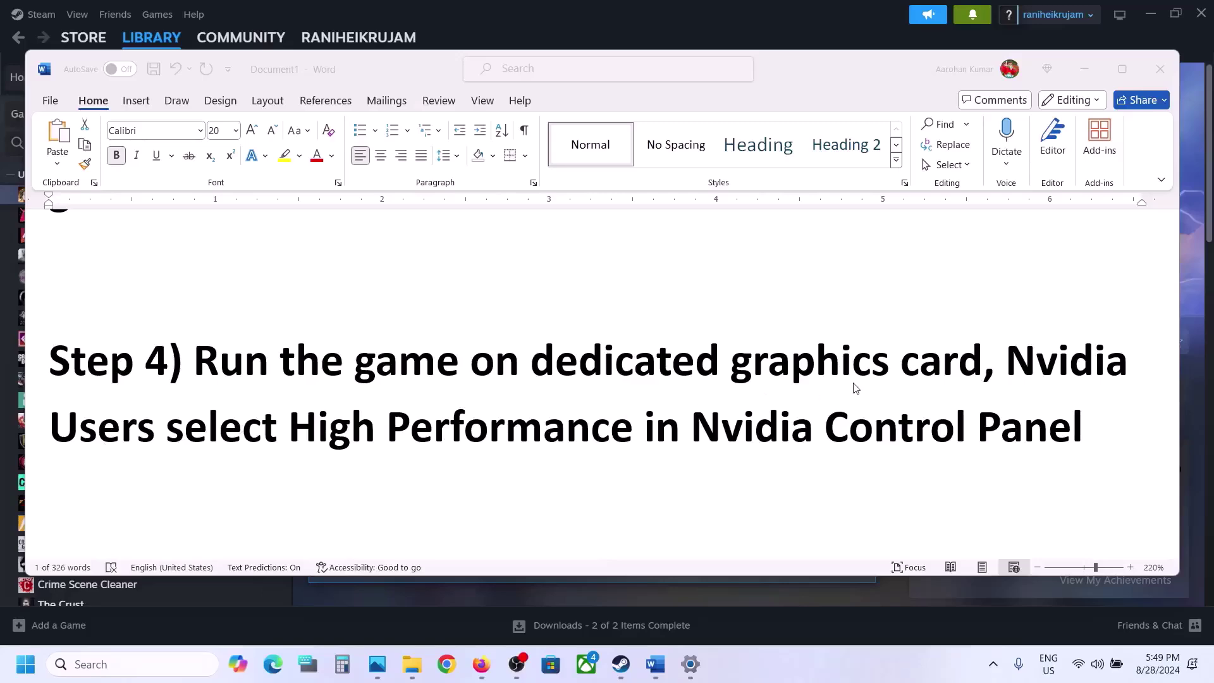
Go to the desktop, open NVIDIA Control Panel and show the program-specific 3D settings
key("super+d")
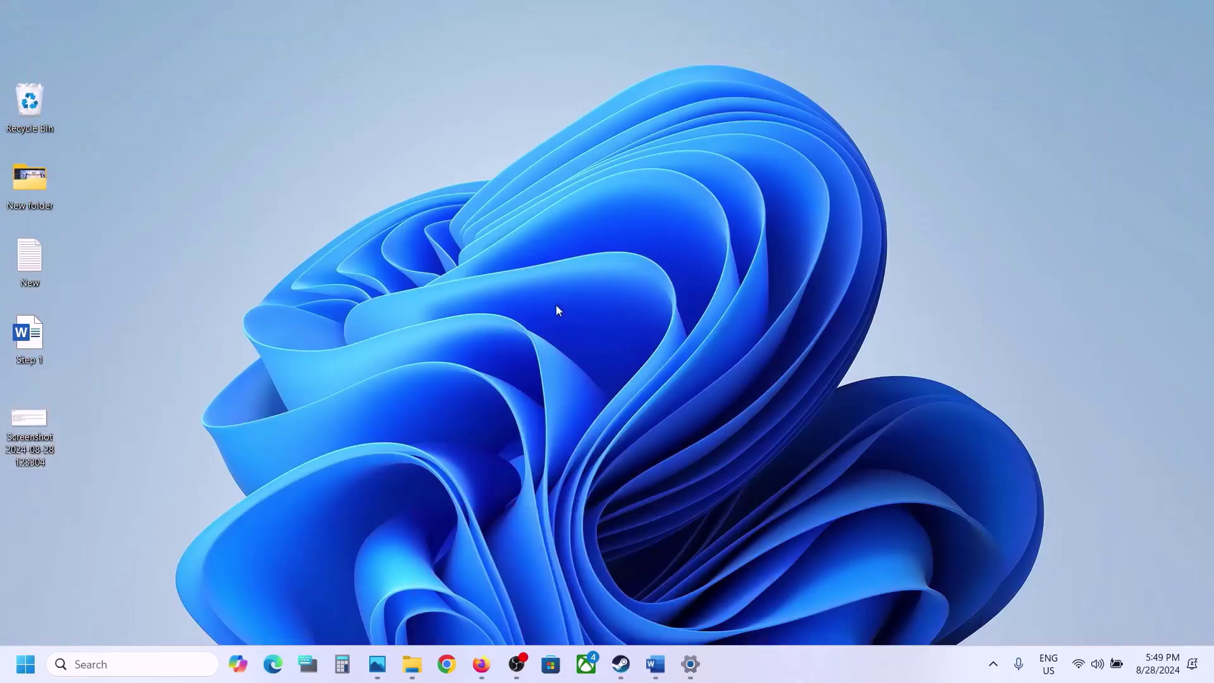
right_click(590, 324)
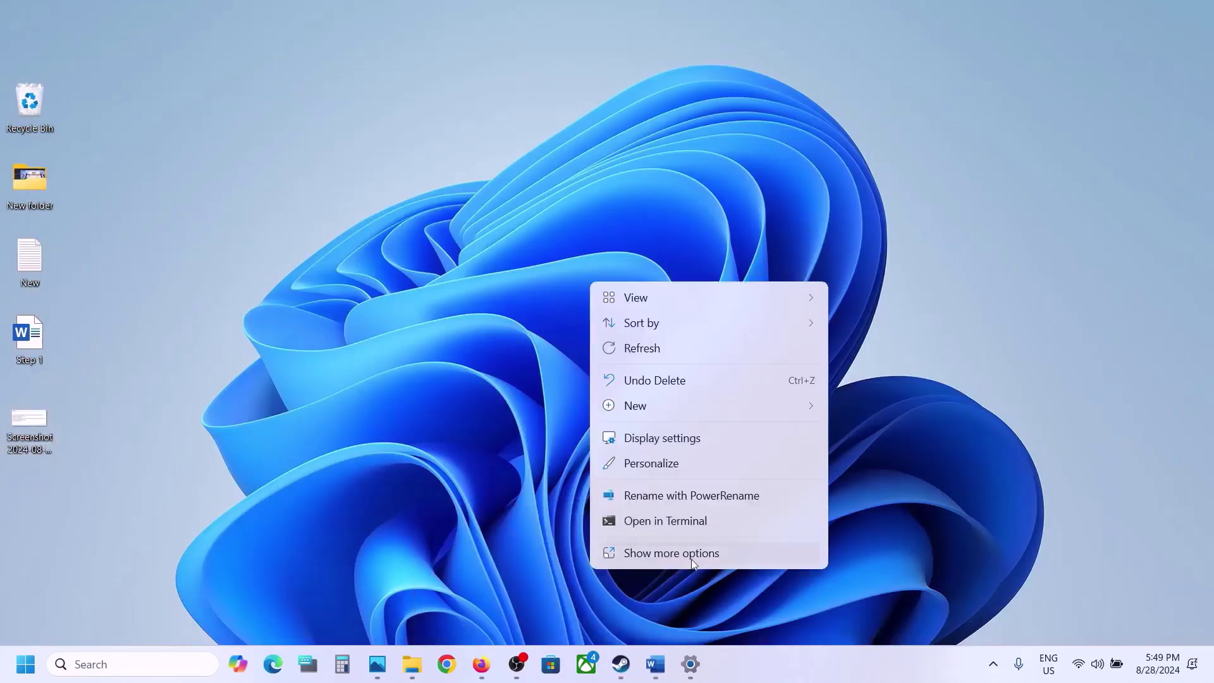
left_click(692, 554)
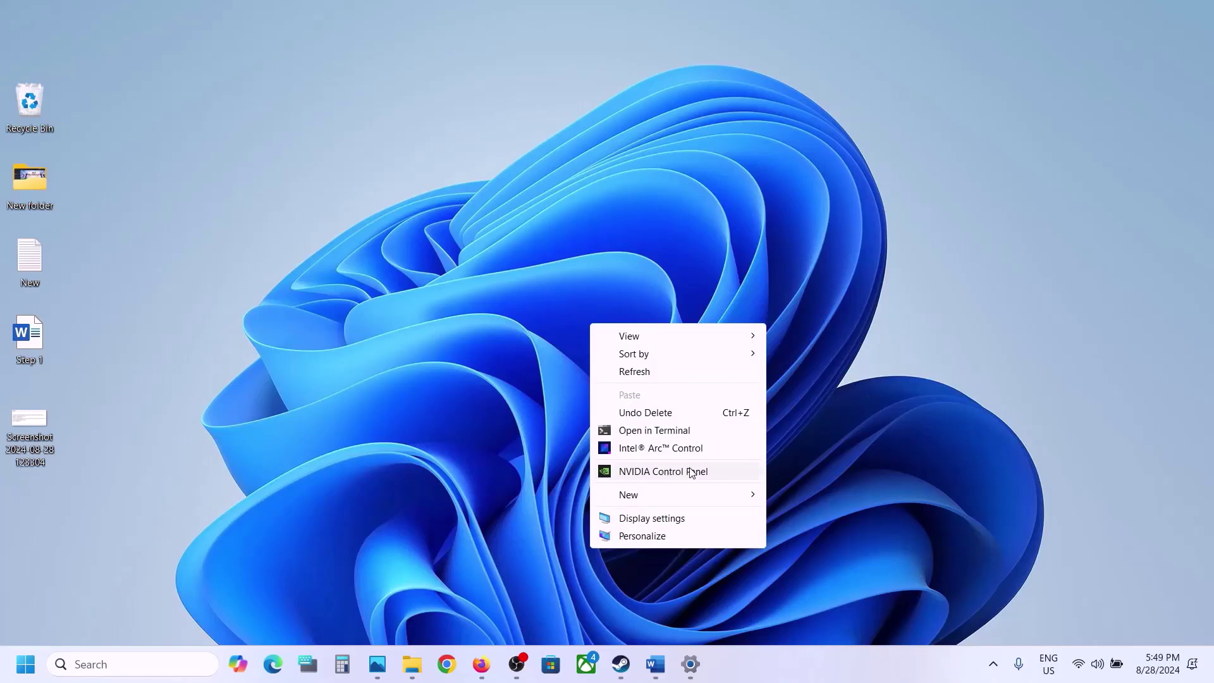
left_click(690, 471)
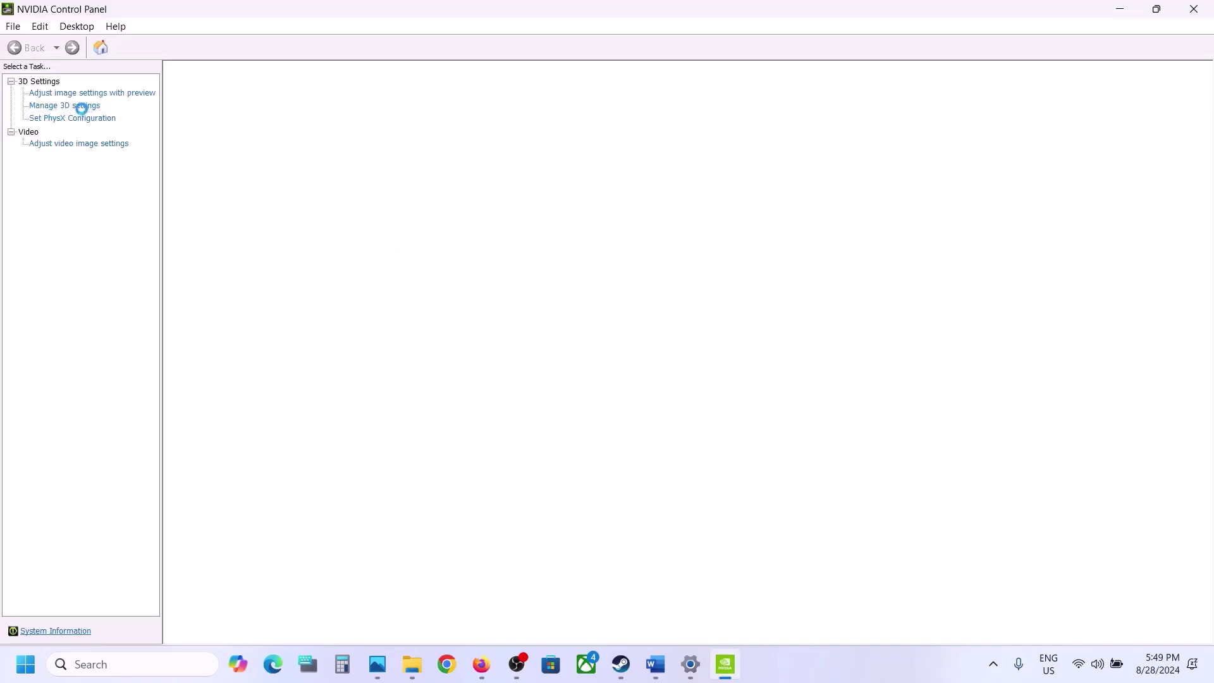
left_click(78, 106)
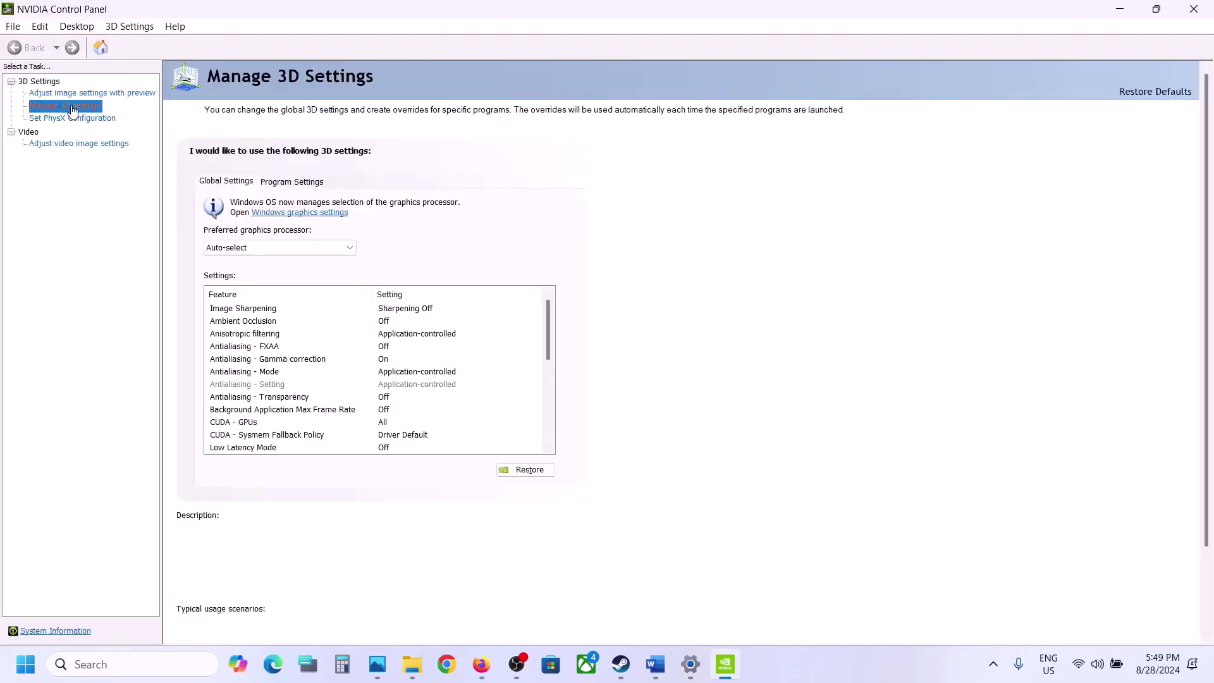
left_click(294, 182)
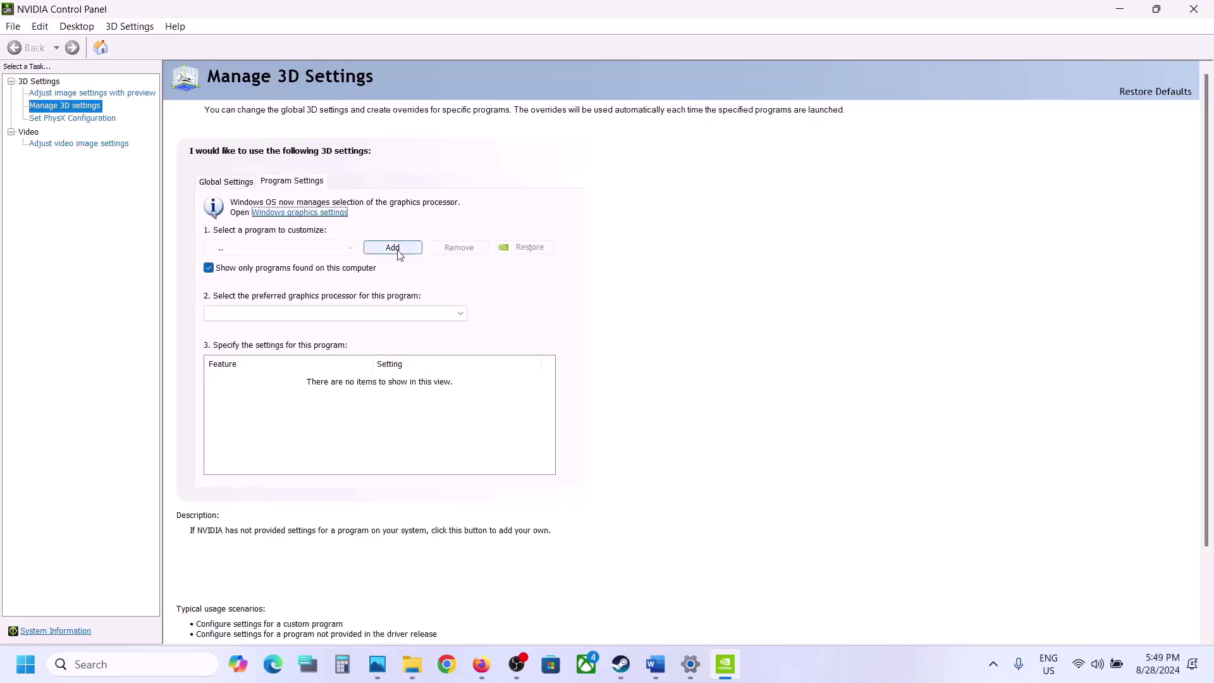
Add AoMRT_s from the Age of Mythology Retold folder as the program to customize
left_click(398, 248)
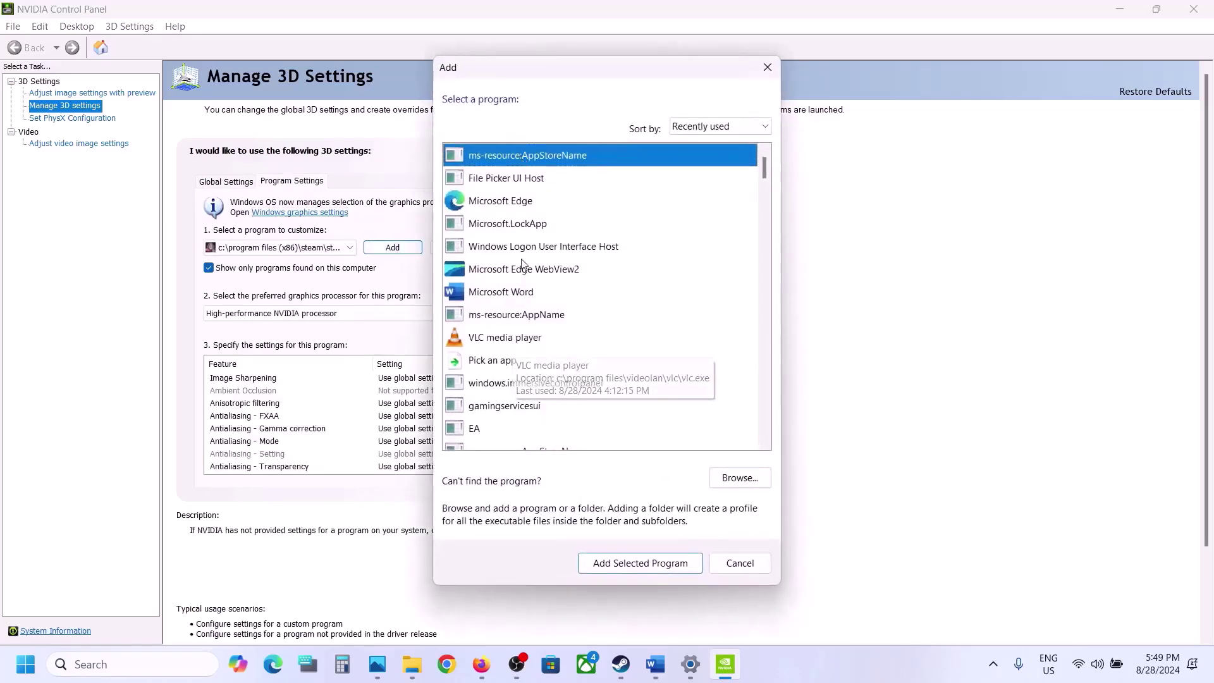
scroll(518, 351, "down", 7)
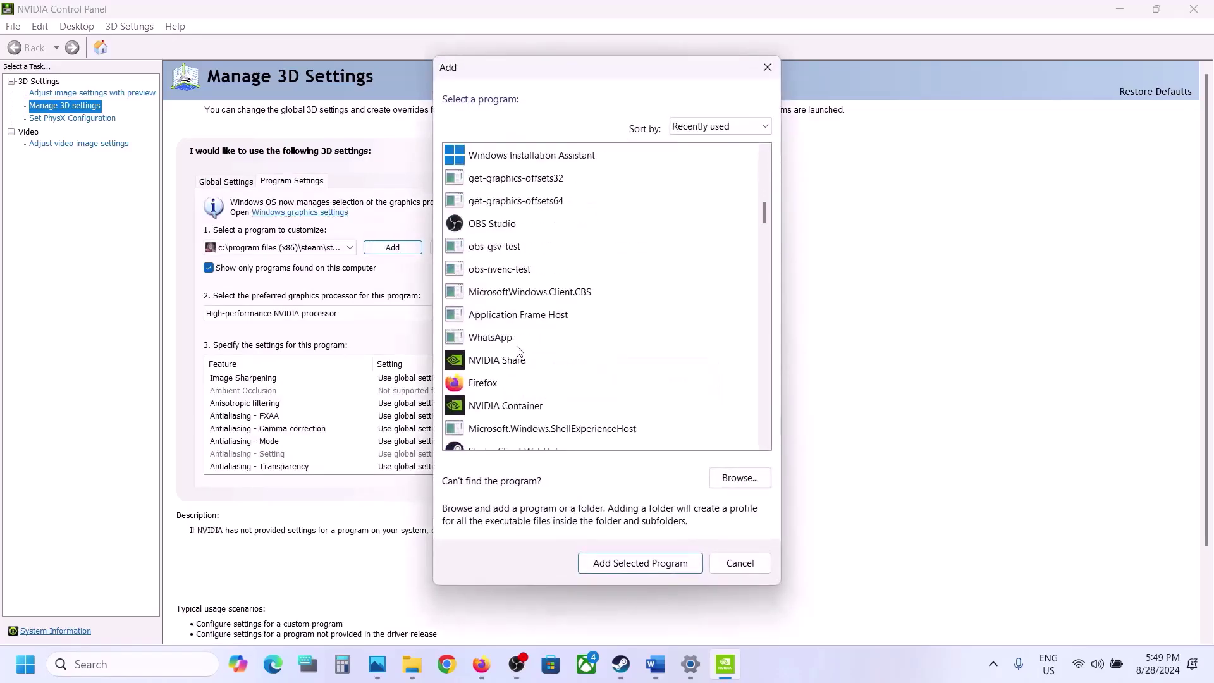
left_click(733, 474)
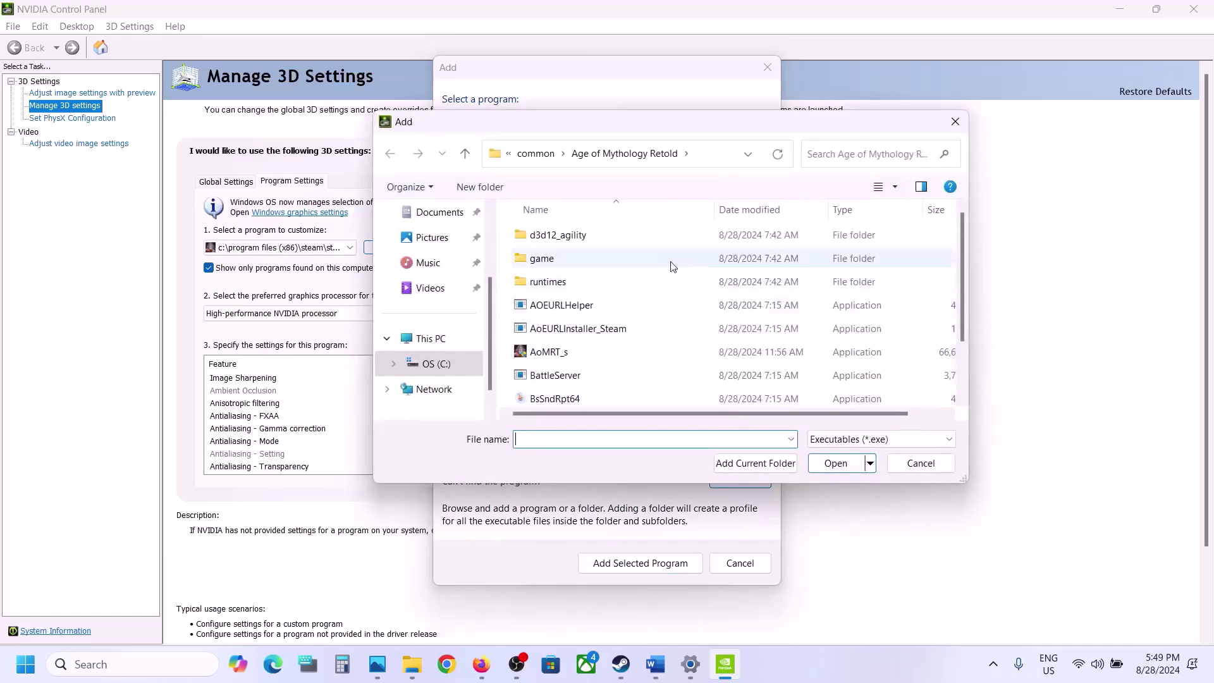
scroll(658, 272, "down", 1)
left_click(562, 280)
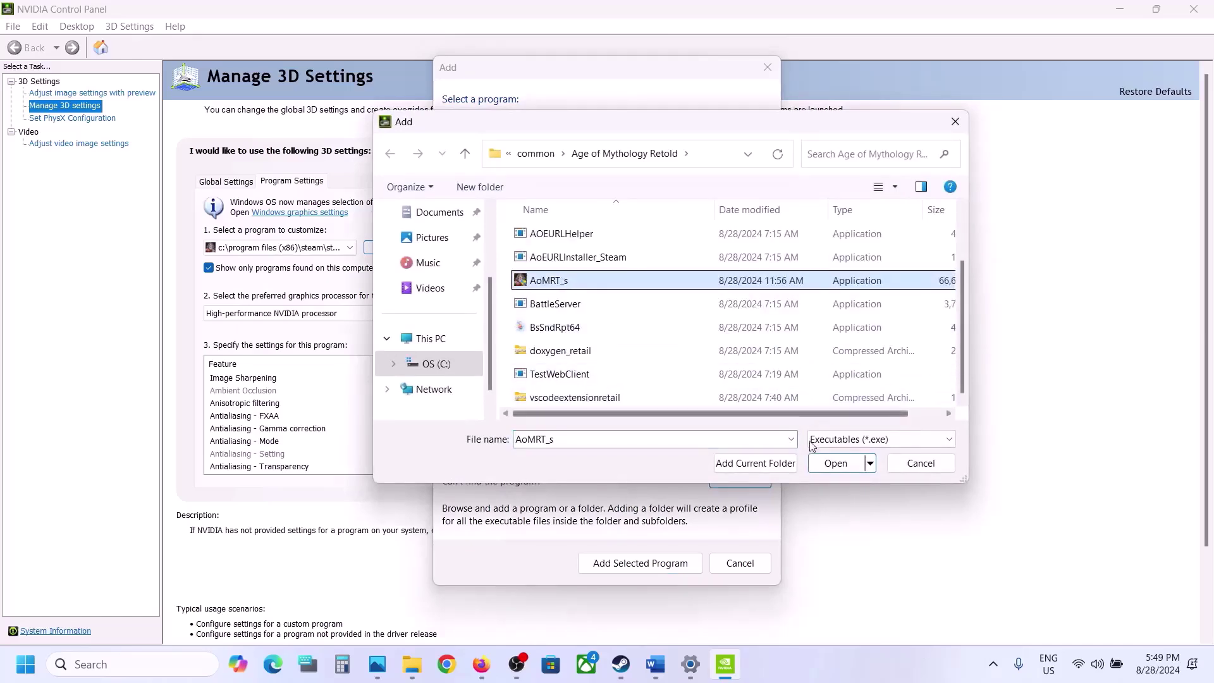
left_click(830, 470)
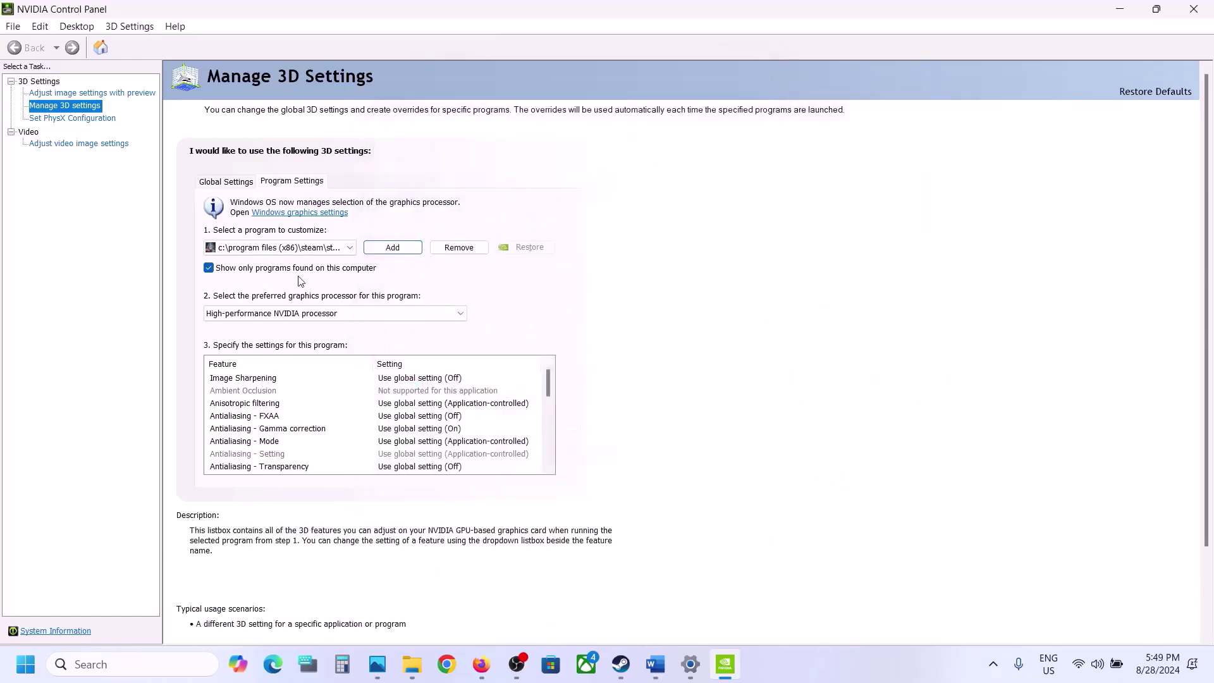
Set the program's preferred graphics processor to High-performance NVIDIA processor, apply the change and close NVIDIA Control Panel
left_click(329, 313)
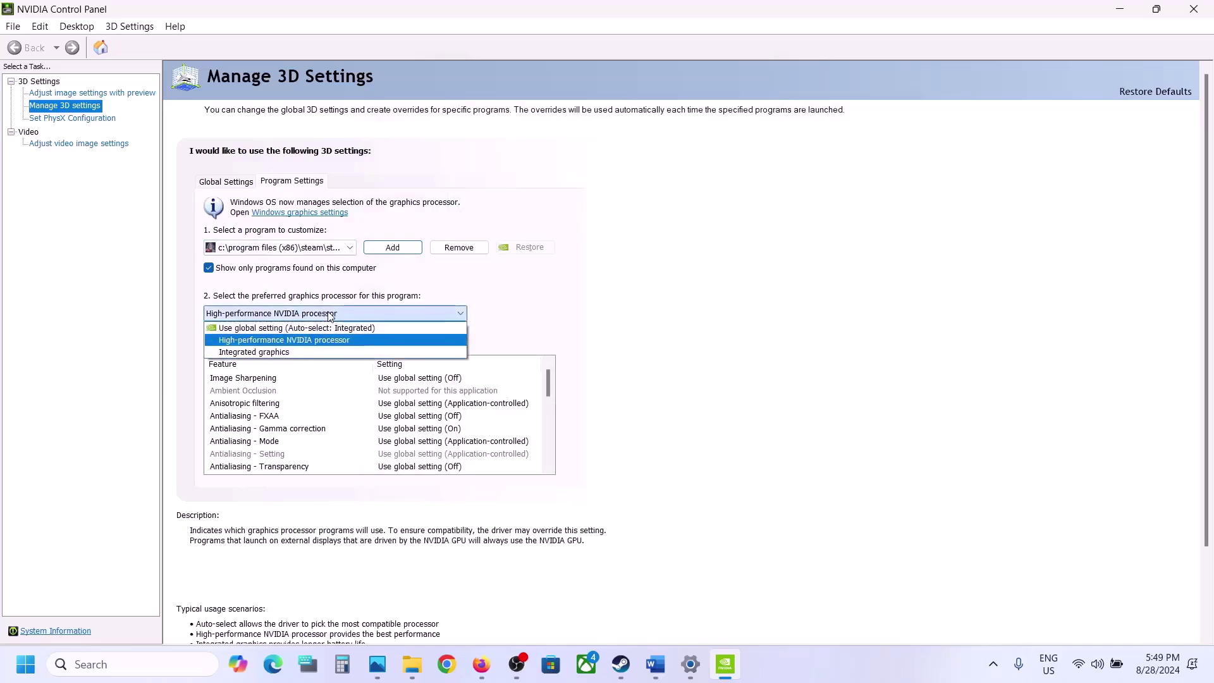
left_click(279, 340)
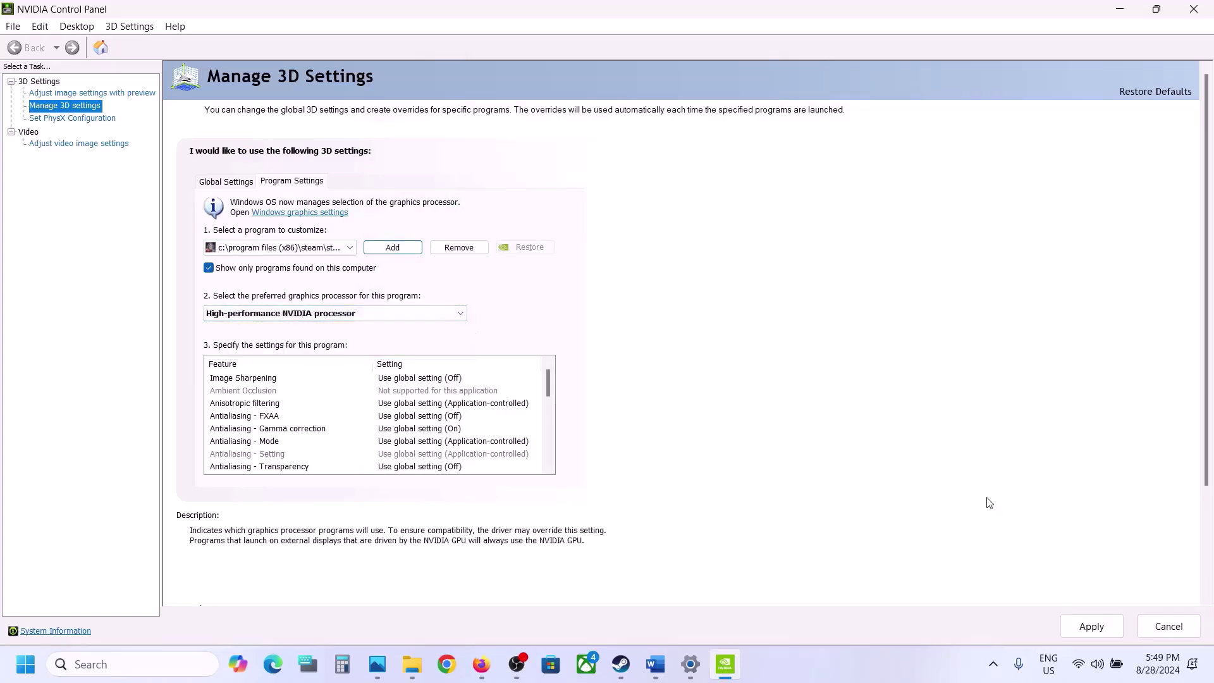
left_click(1095, 628)
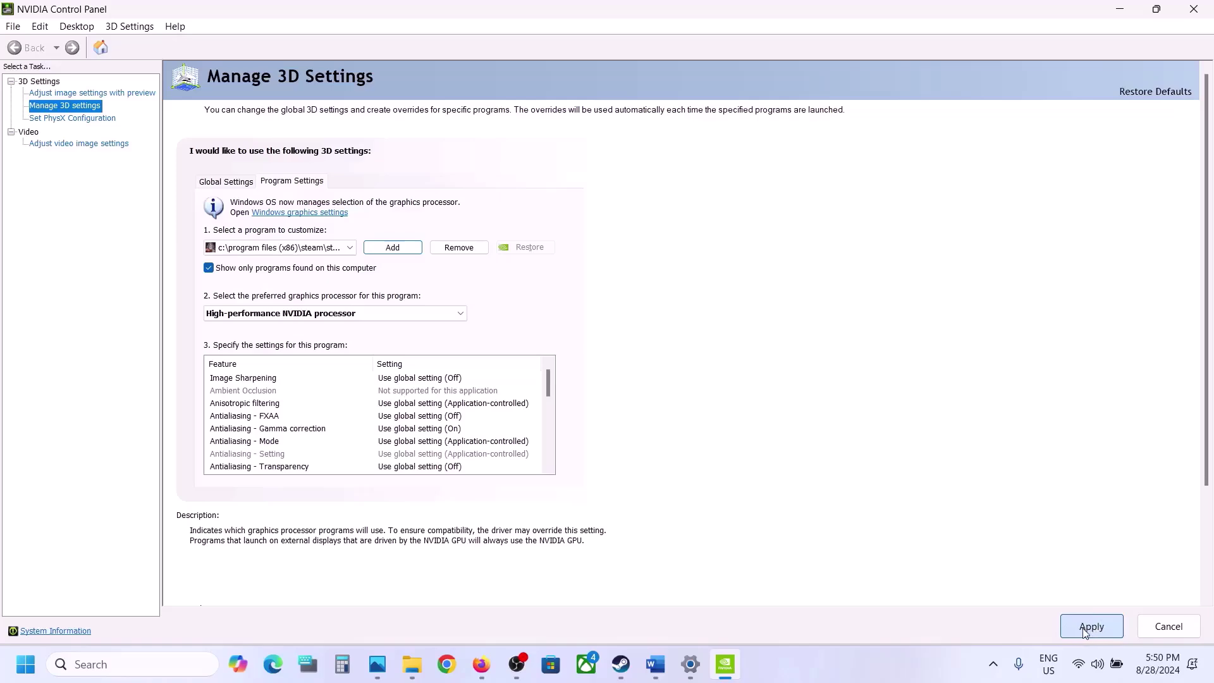
left_click(1193, 9)
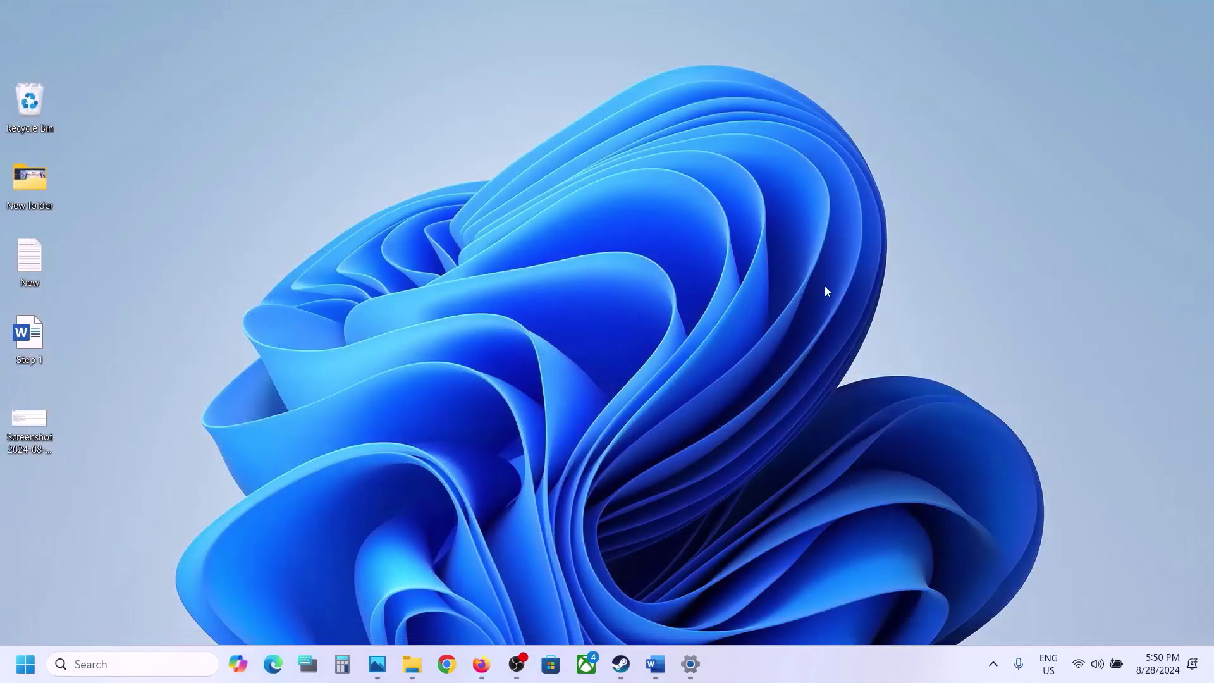
Return to the Word document and read Step 5 about running the game from its installation folder
left_click(623, 675)
left_click(655, 663)
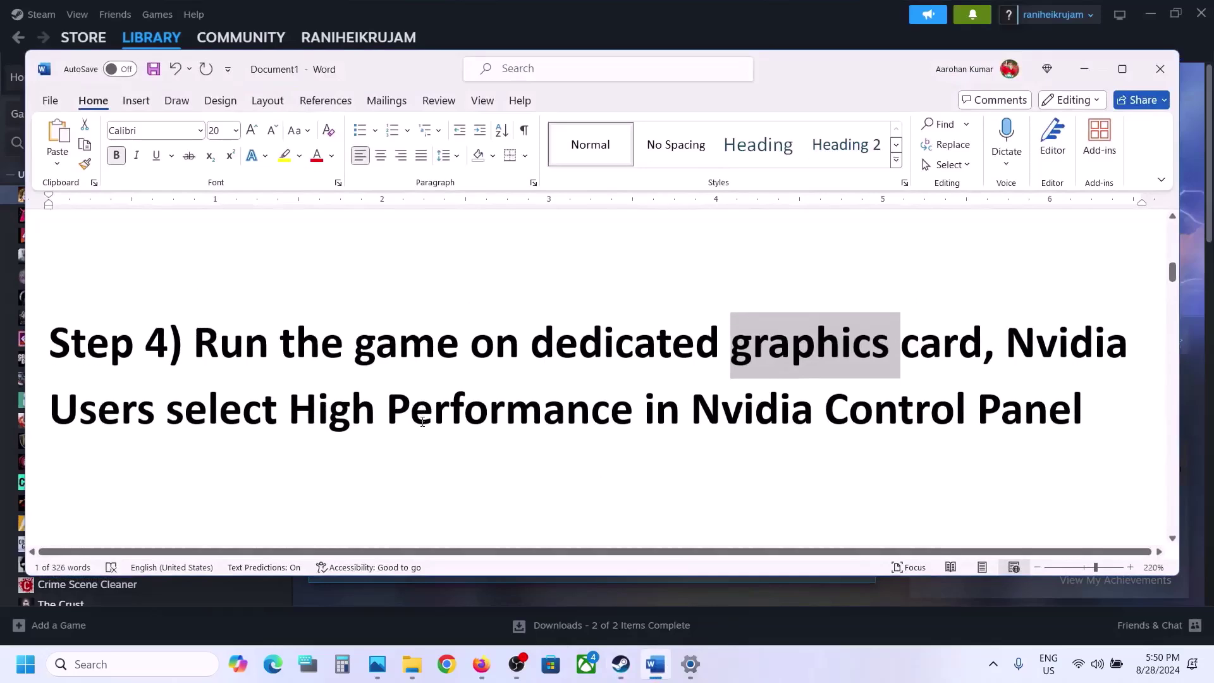
scroll(422, 421, "down", 4)
left_click_drag(209, 360, 986, 360)
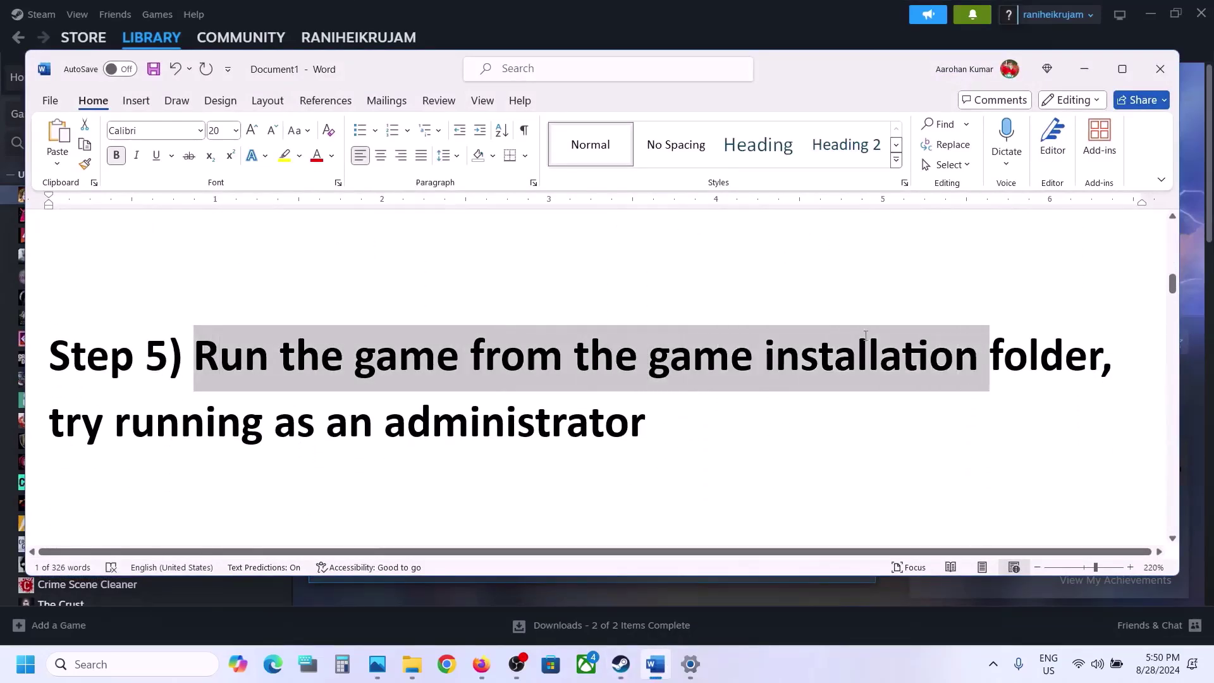
From Steam, browse the local files of Age of Mythology: Retold and select the AoMRT_s application
left_click(1084, 68)
right_click(109, 198)
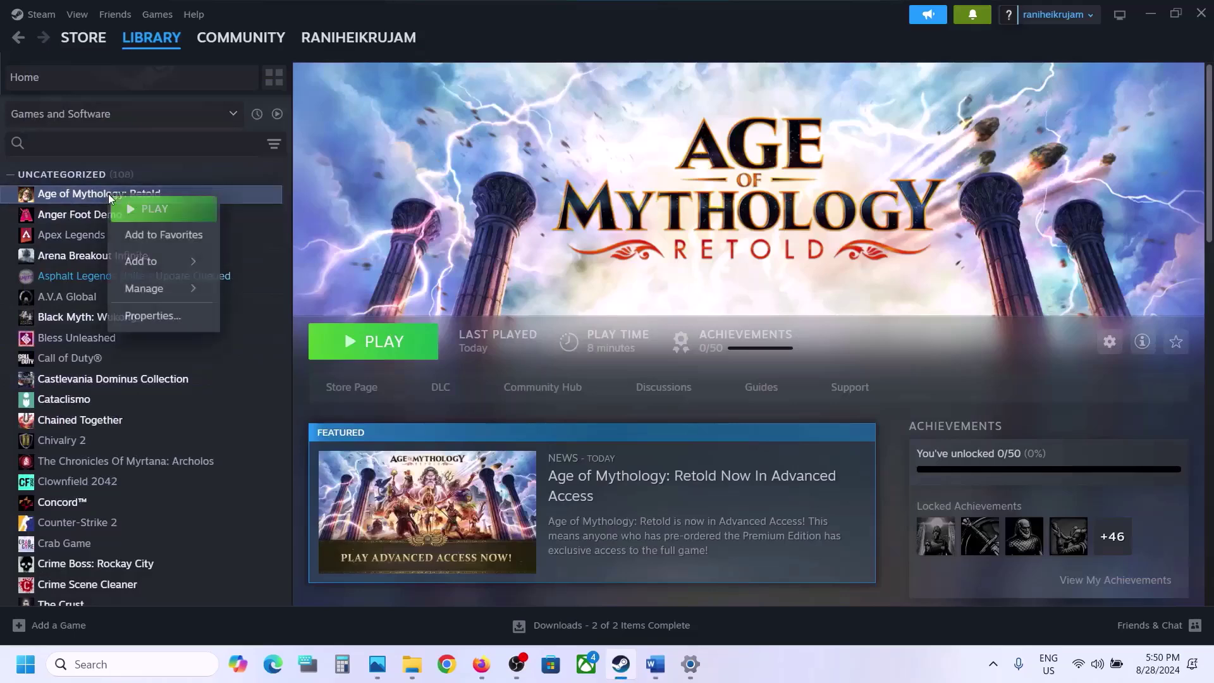
mouse_move(154, 289)
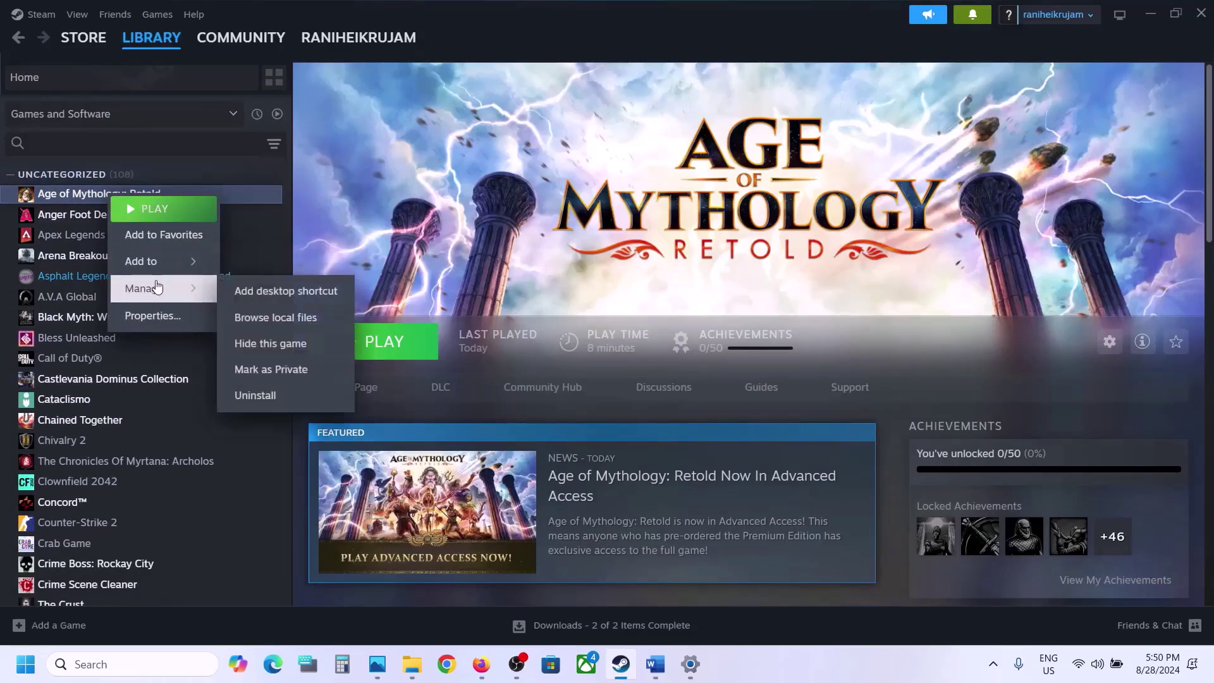
left_click(307, 317)
left_click(209, 292)
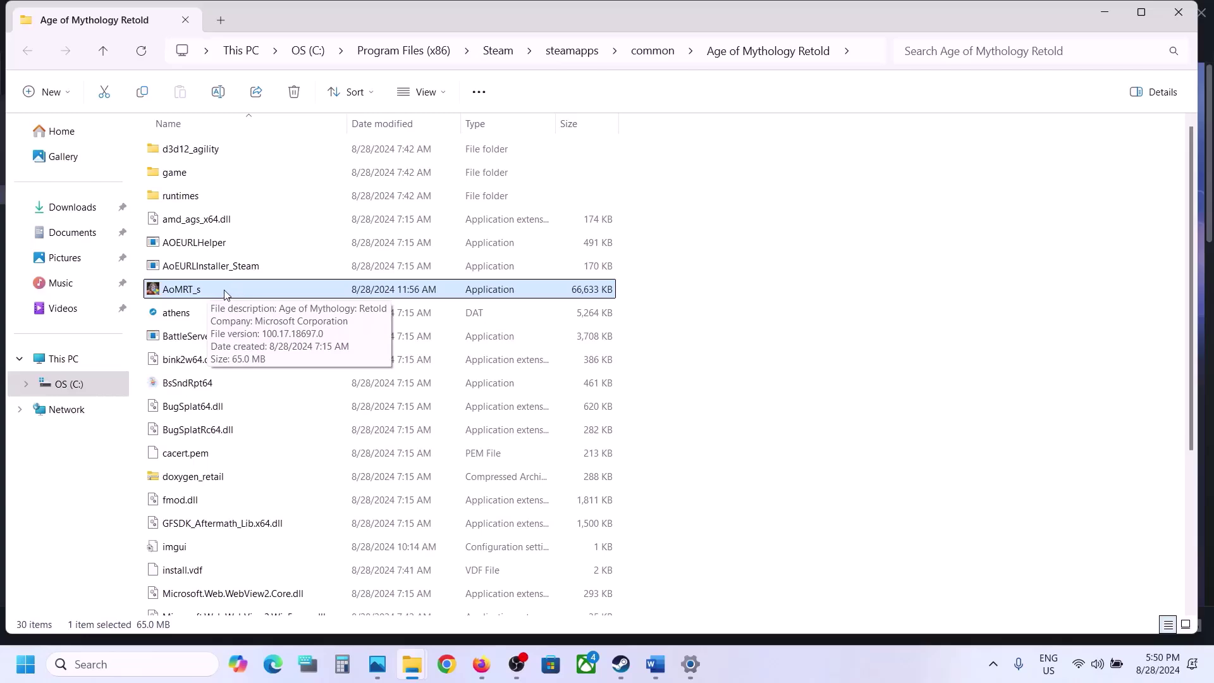
Set AoMRT_s to disable fullscreen optimizations and run as an administrator, apply the settings and close its properties
right_click(226, 293)
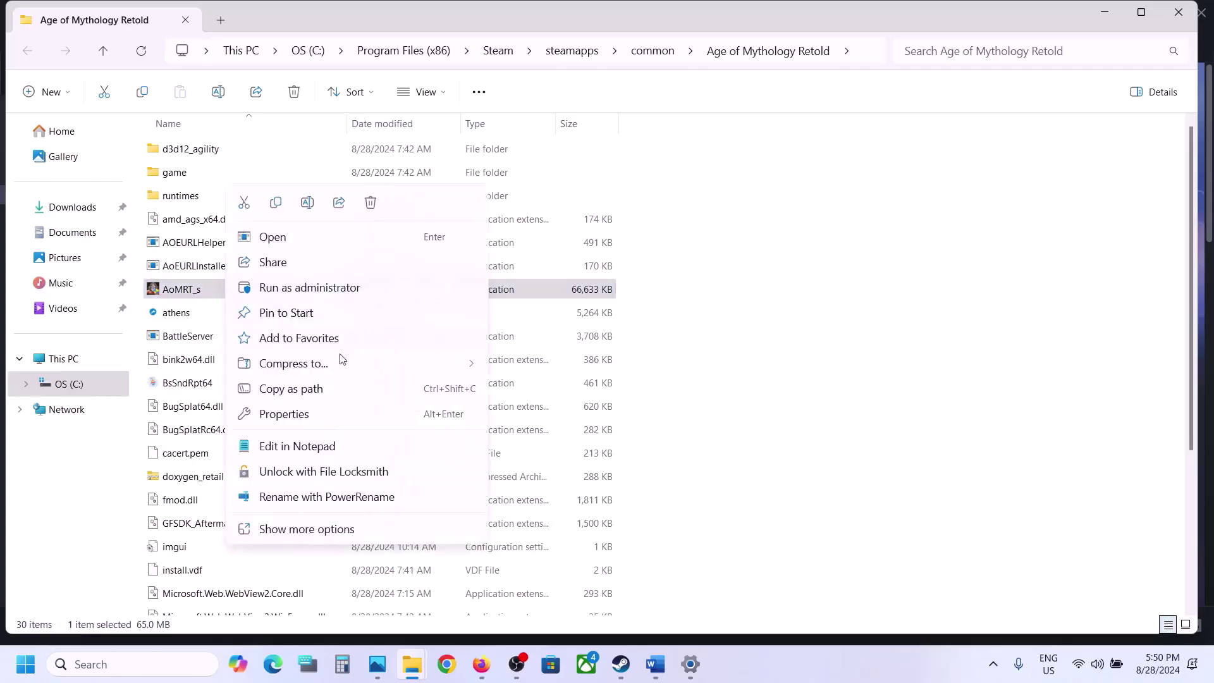
left_click(288, 414)
left_click(381, 249)
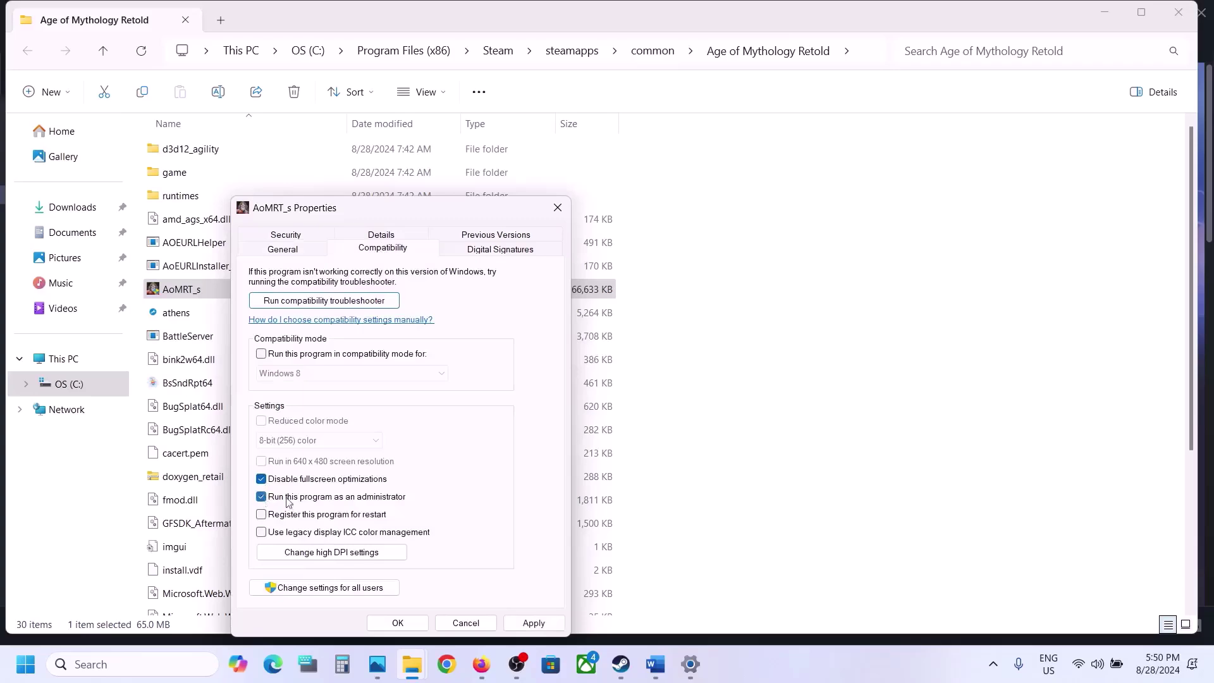
left_click(519, 620)
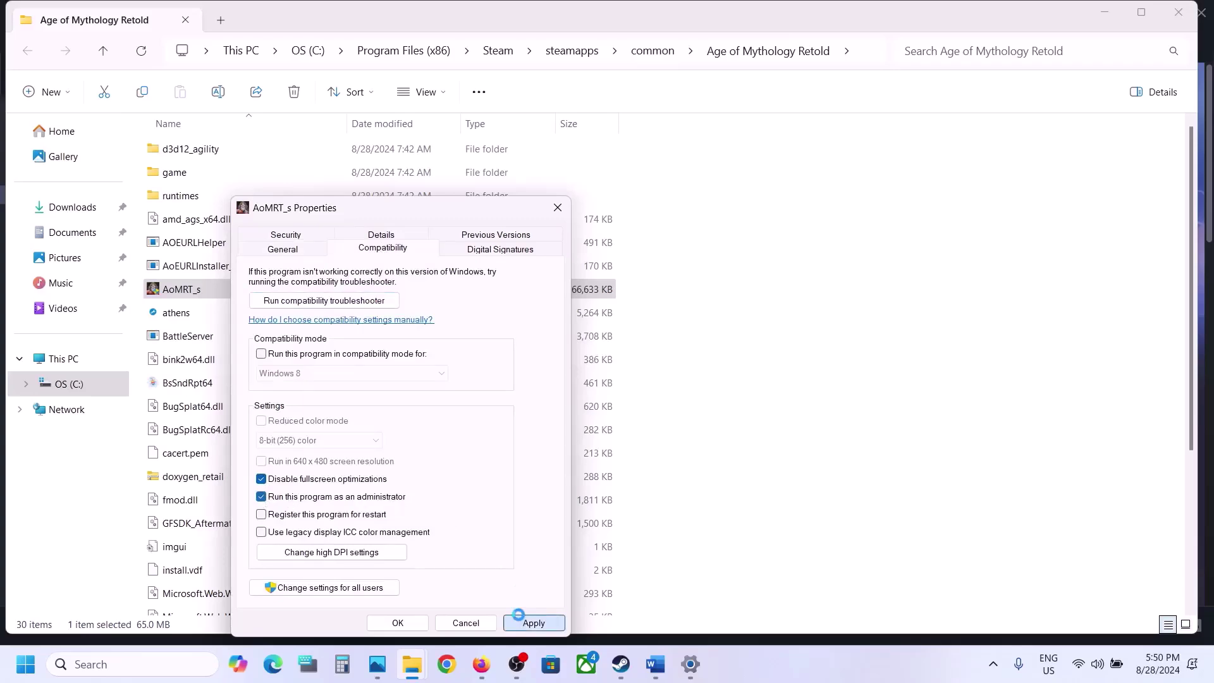
left_click(397, 622)
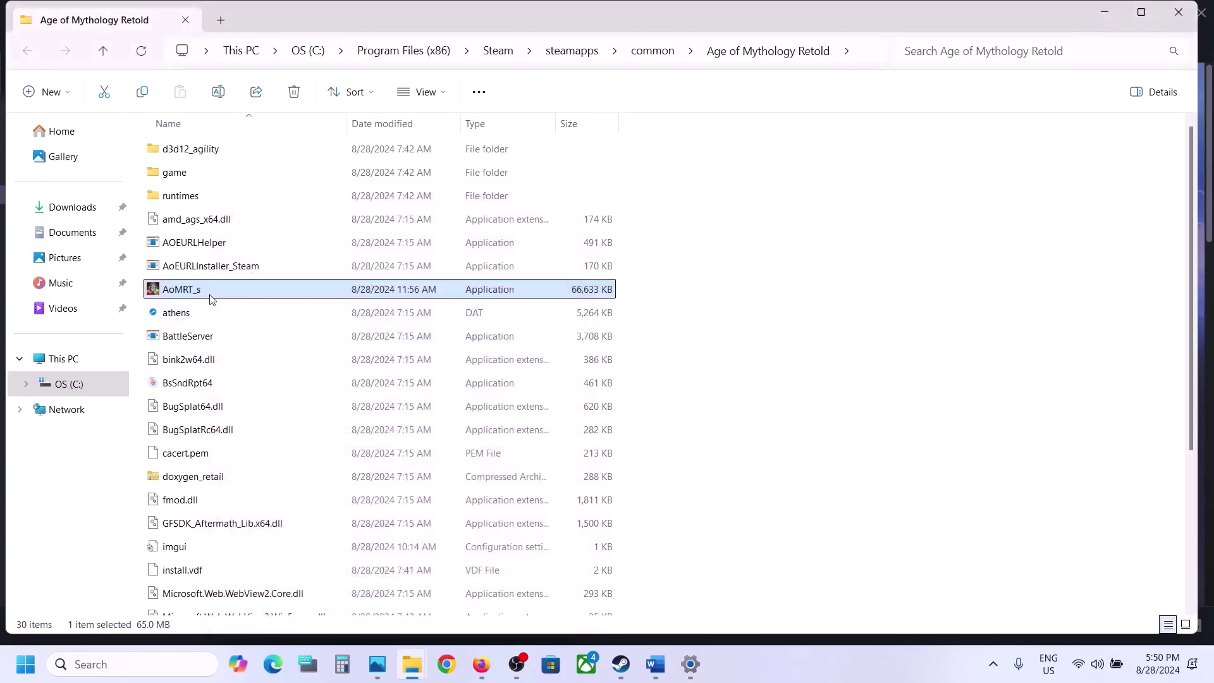
Reopen the AoMRT_s properties, review the compatibility settings and close the dialog
right_click(211, 294)
left_click(292, 414)
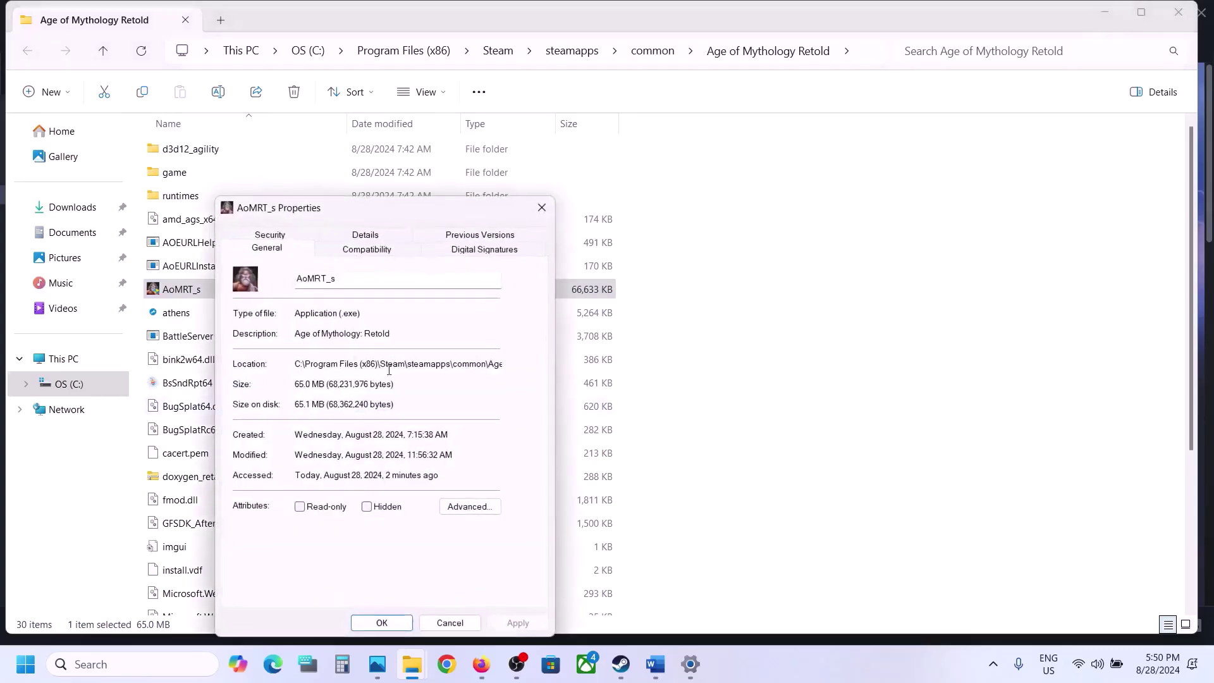
left_click(364, 251)
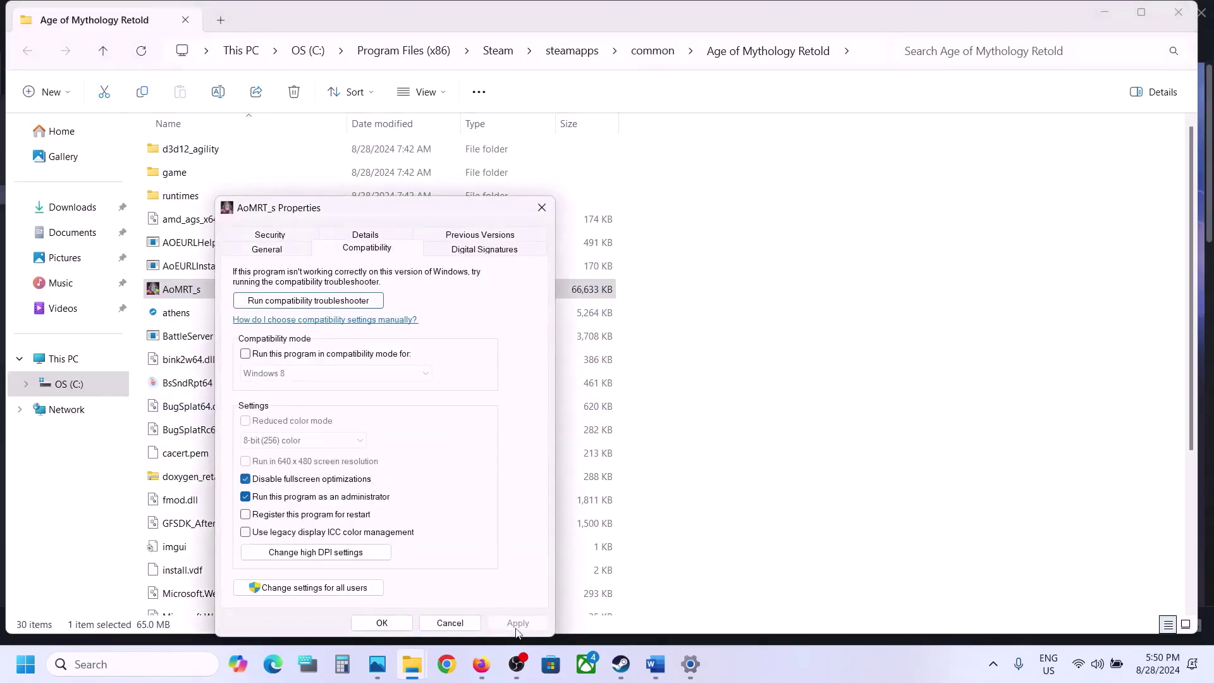
left_click(382, 622)
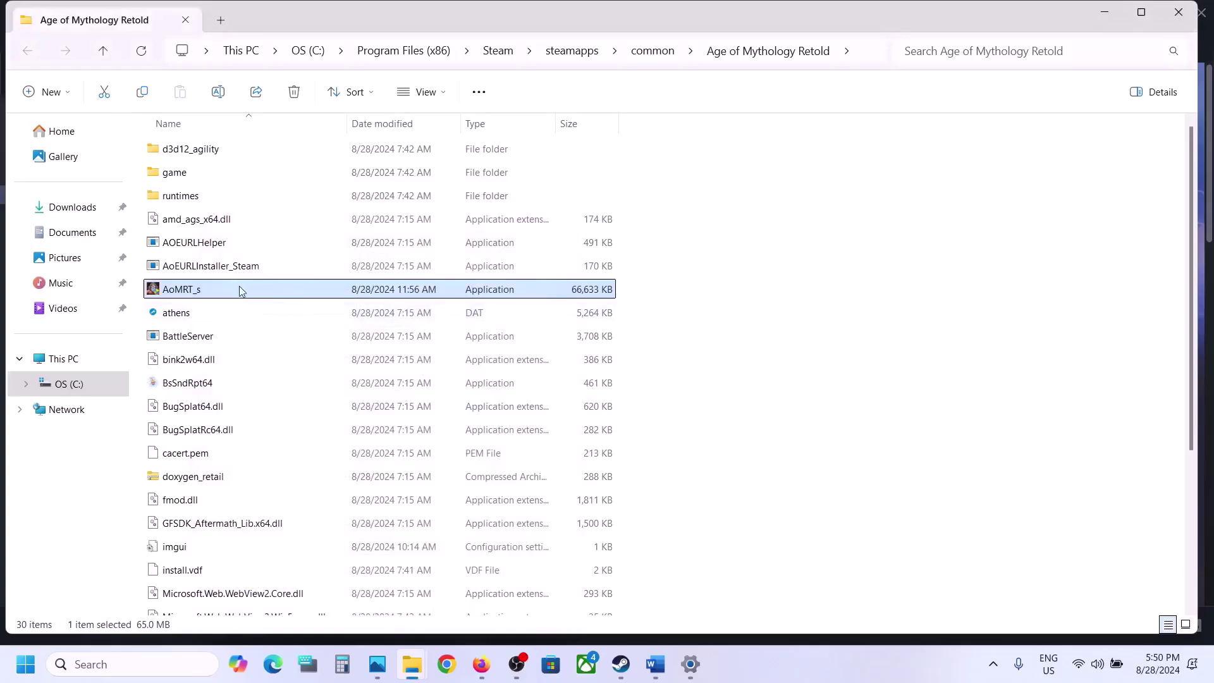
Switch back to the Word document and copy the Visual C++ downloads link under Step 6
left_click(620, 664)
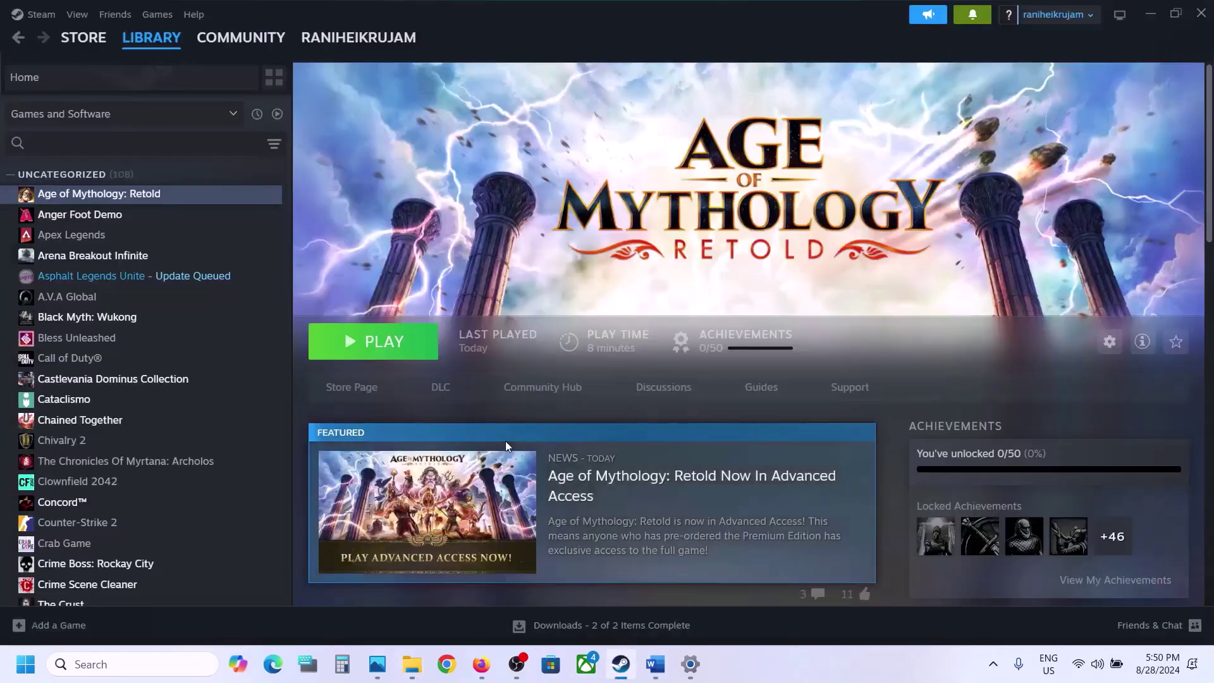
left_click(655, 664)
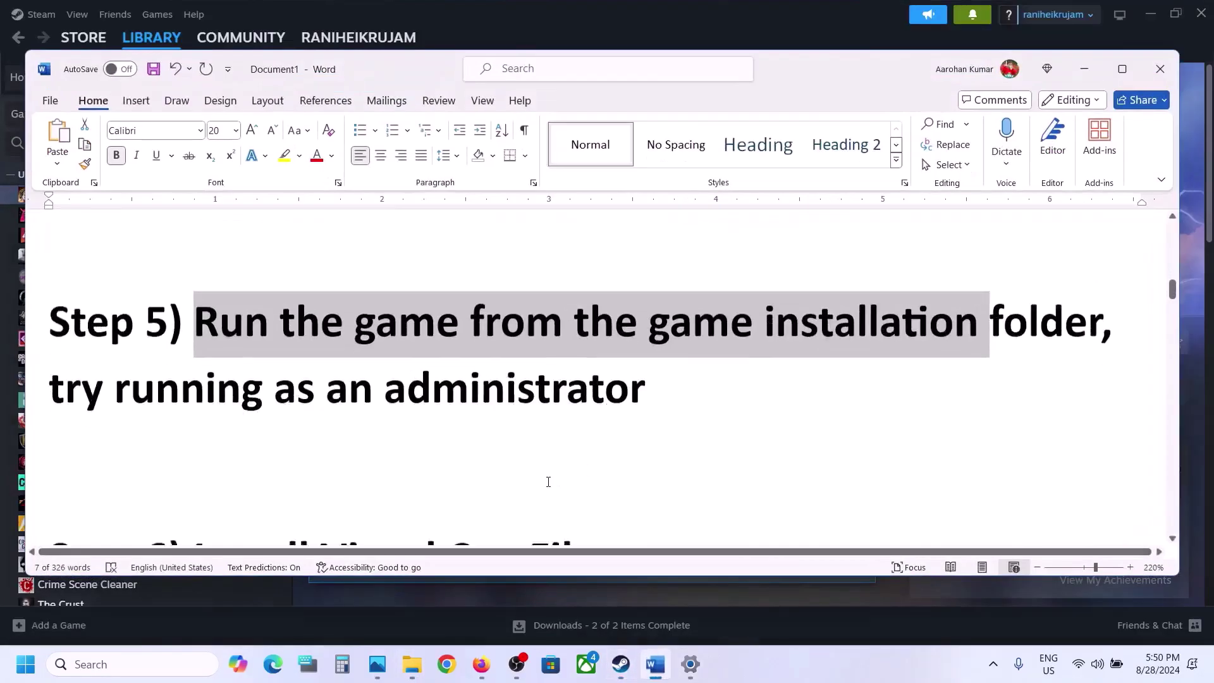
scroll(548, 481, "down", 4)
scroll(548, 481, "down", 2)
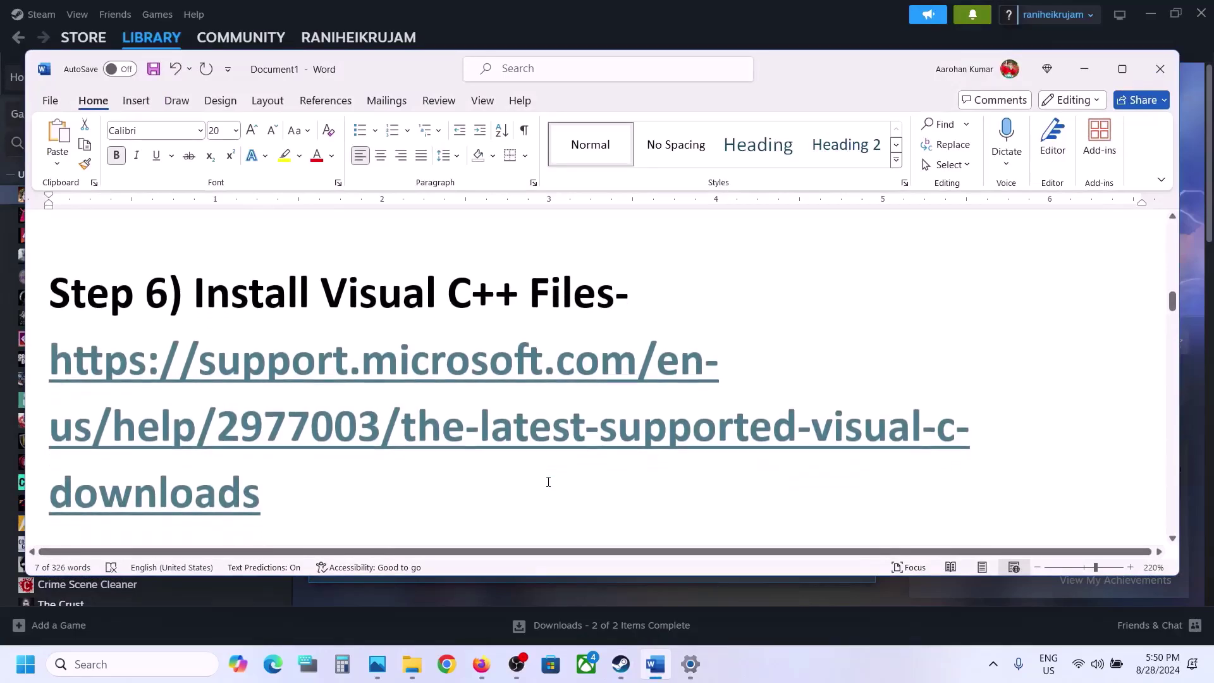
triple_click(110, 400)
key("ctrl+c")
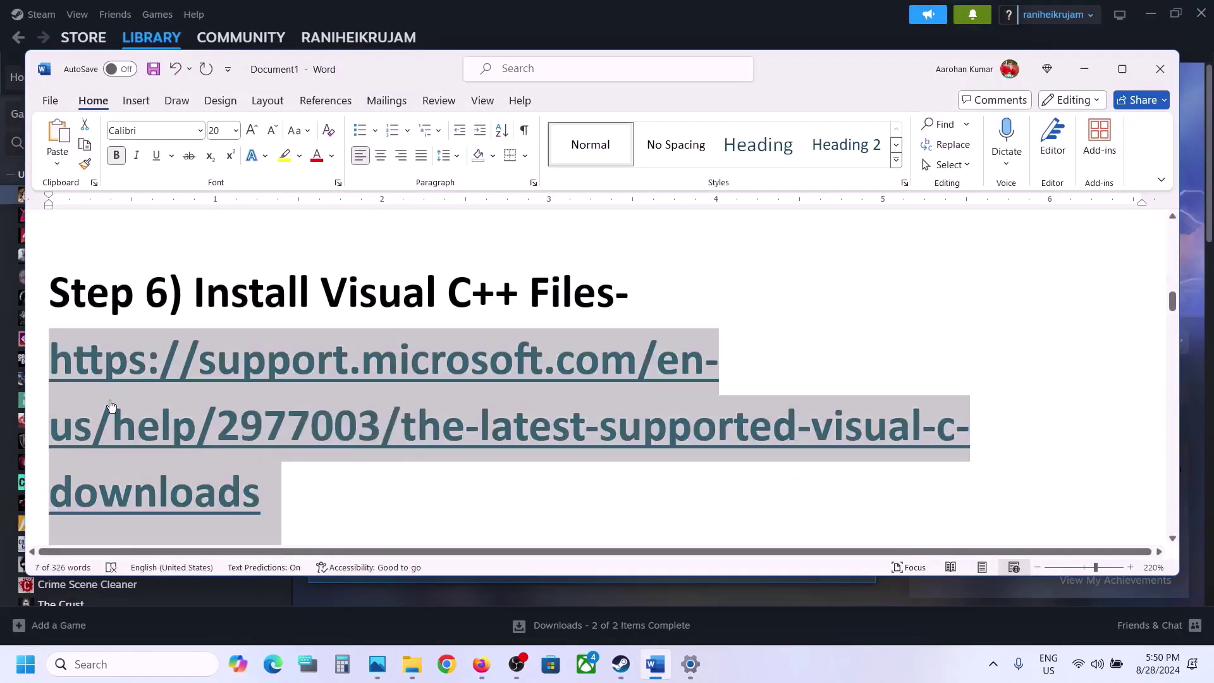
Open the copied link in Chrome and find the table of latest Visual C++ Redistributable downloads for Visual Studio 2015–2022
left_click(447, 664)
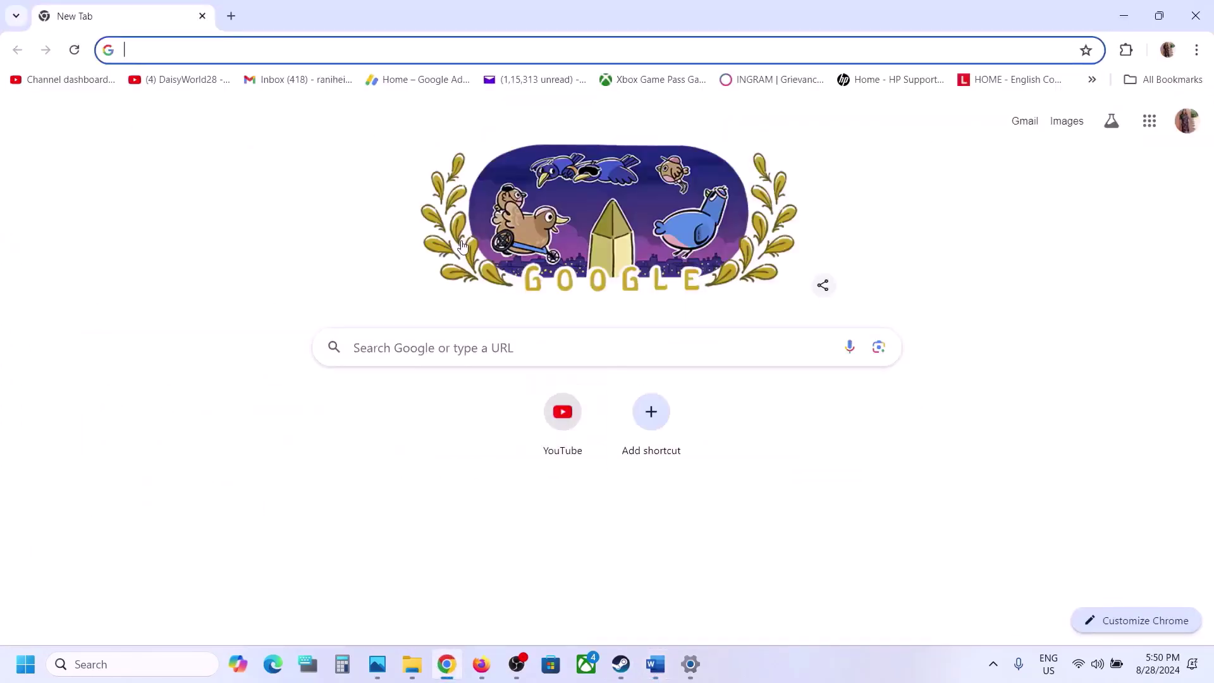
key("ctrl+v")
key("Return")
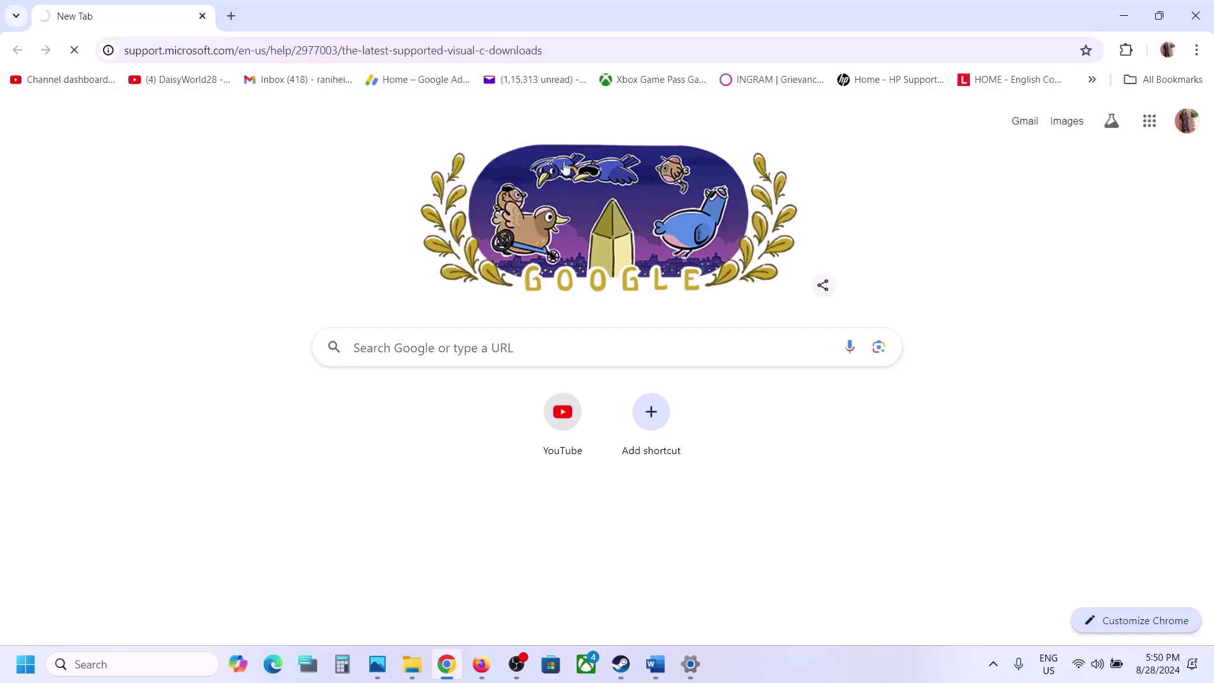
scroll(550, 401, "down", 5)
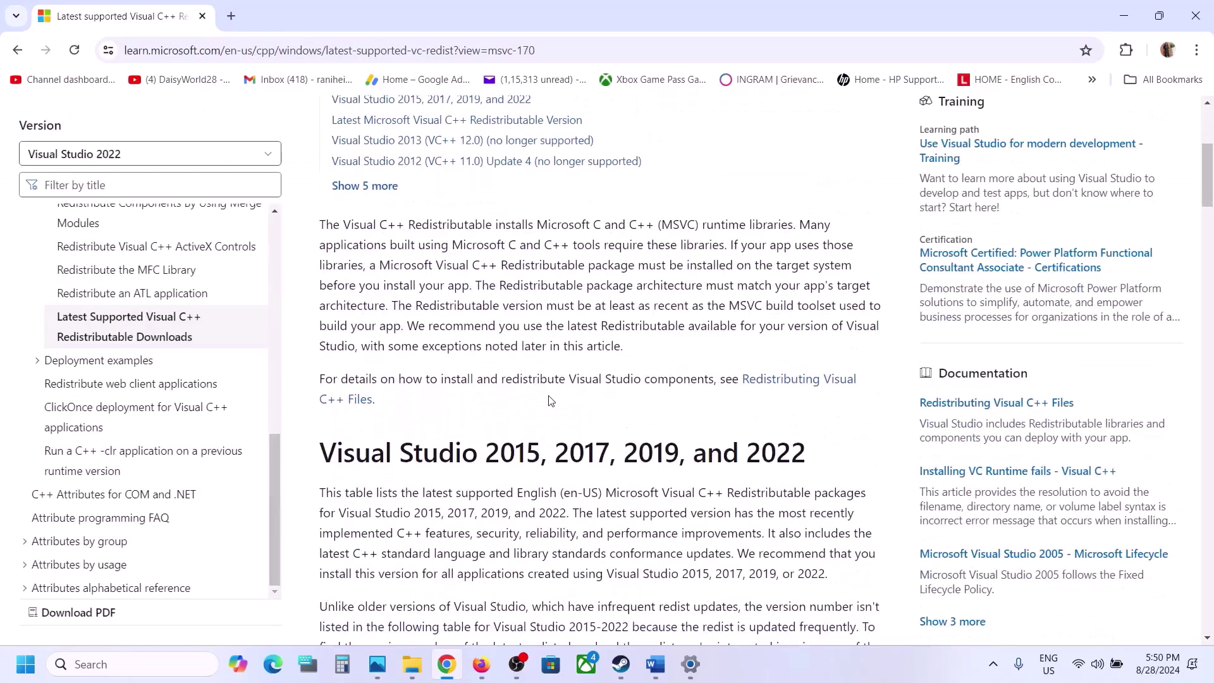
scroll(550, 401, "down", 2)
left_click_drag(348, 308, 731, 309)
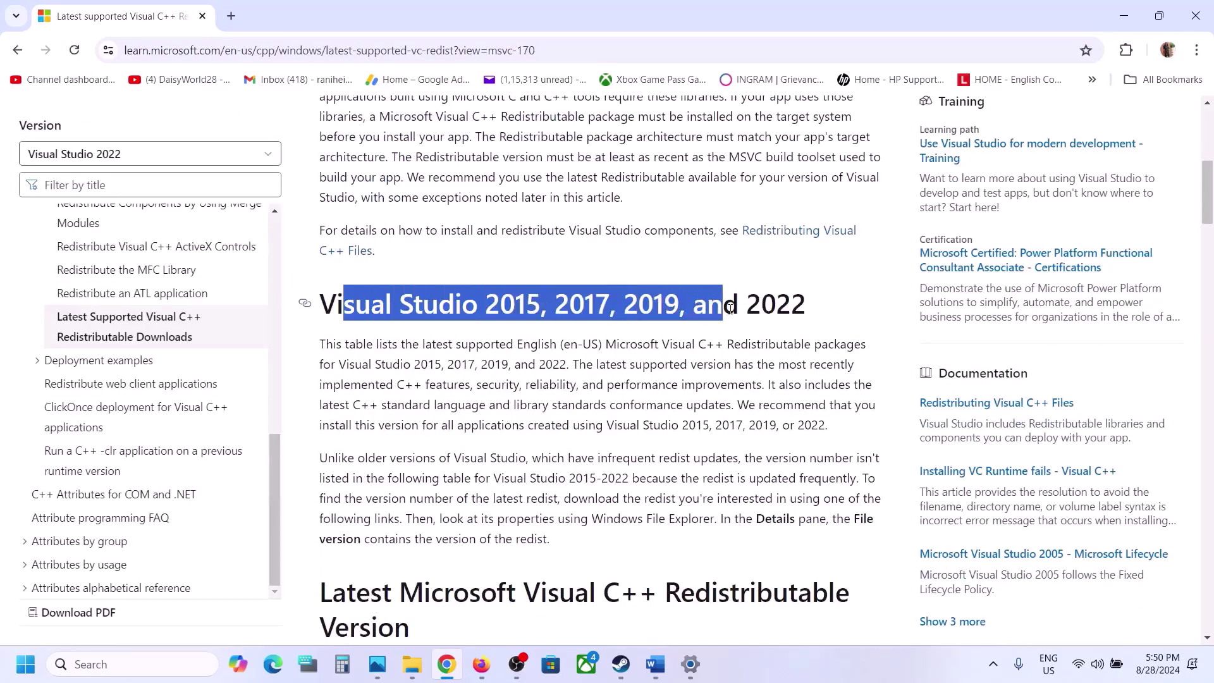
scroll(731, 309, "down", 5)
scroll(731, 309, "down", 5)
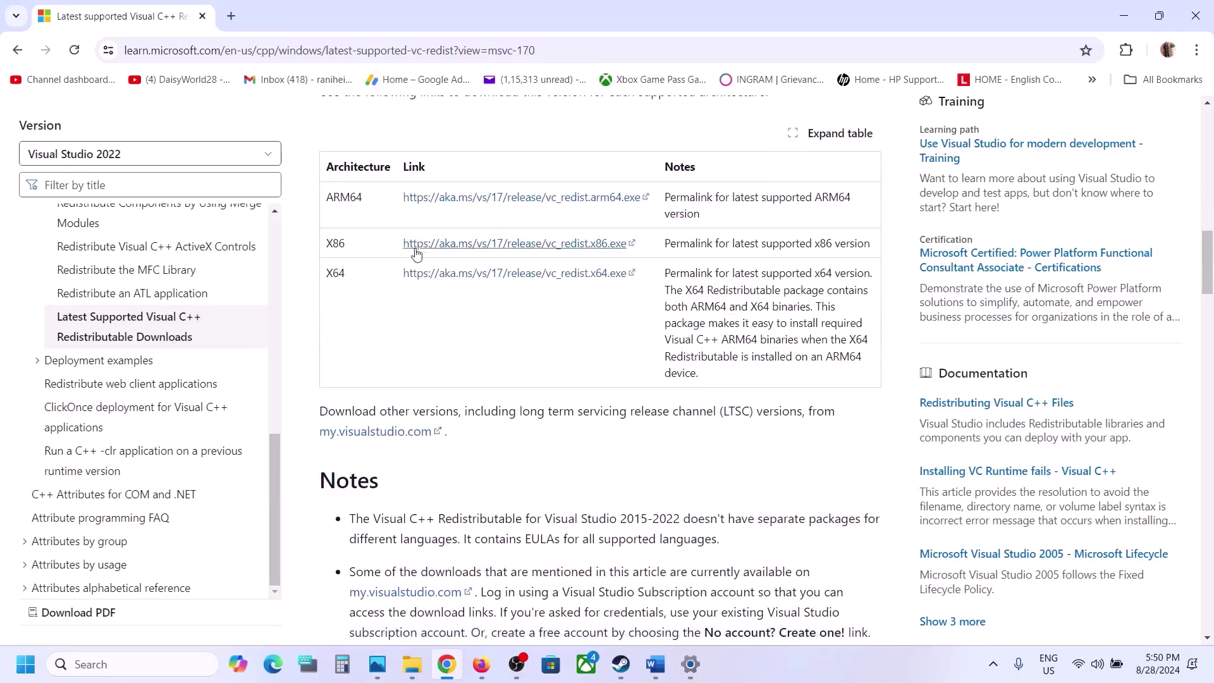
Download vc_redist.x86.exe from the X86 row and try to install the x86 Redistributable, dismissing the error dialog
double_click(334, 243)
double_click(335, 274)
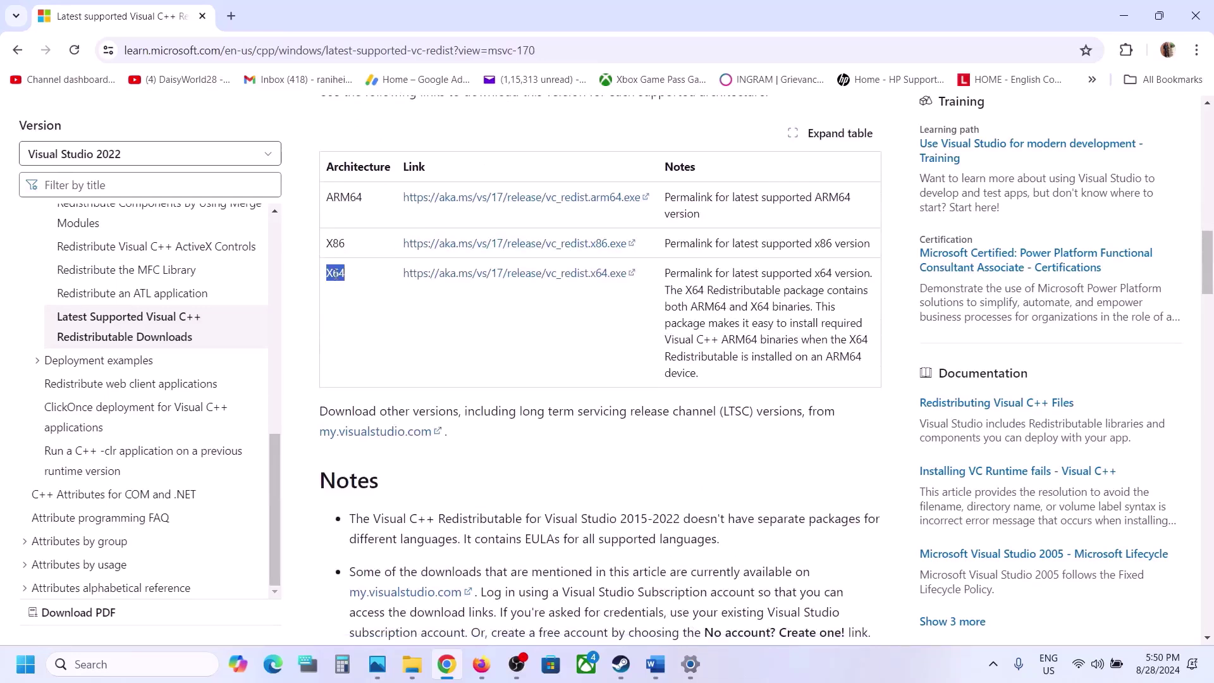
left_click_drag(335, 274, 332, 250)
double_click(334, 244)
left_click(523, 243)
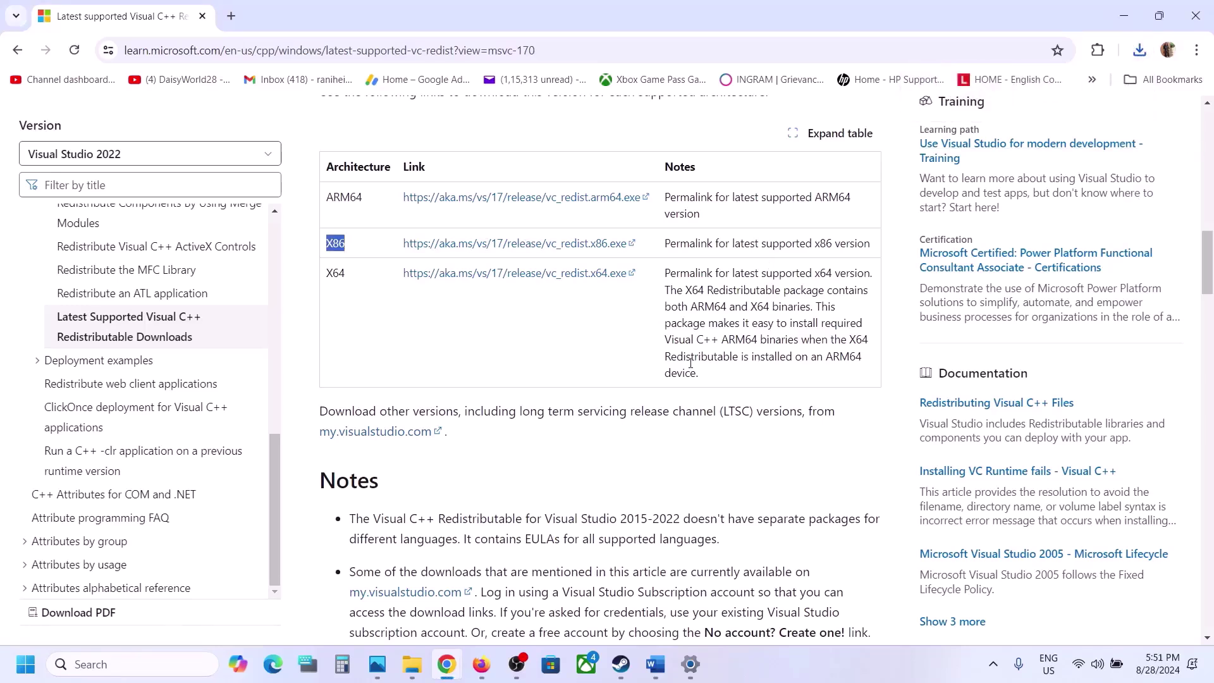
left_click(621, 428)
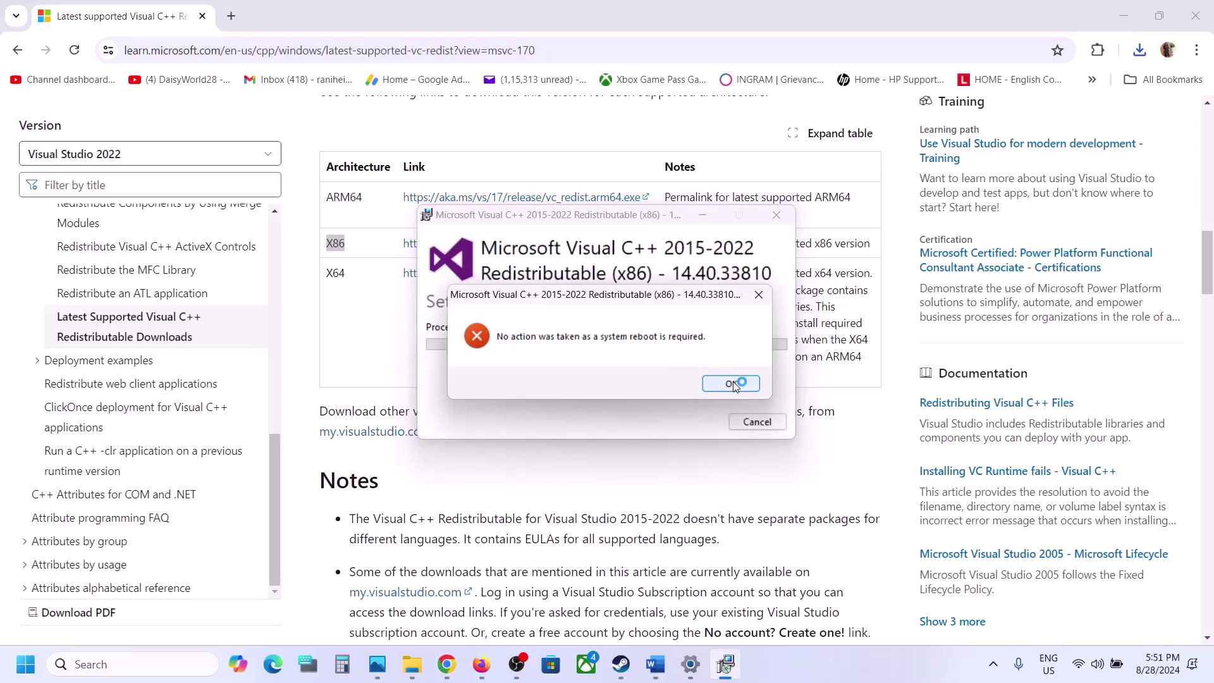
left_click(731, 383)
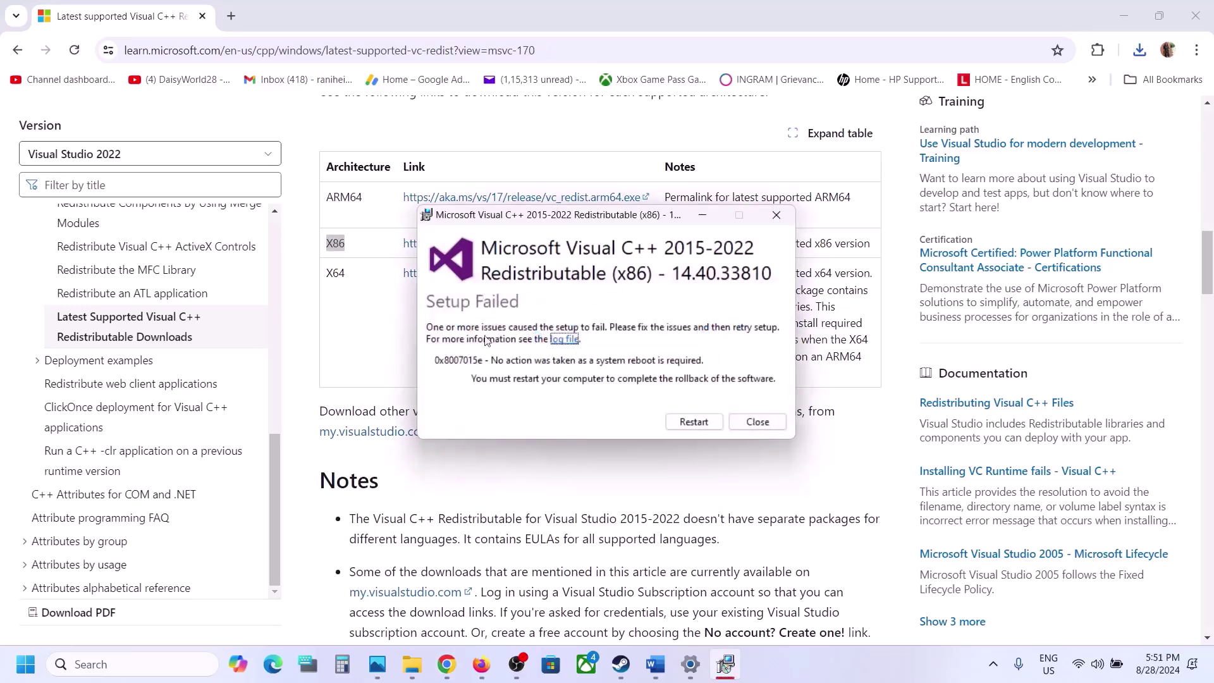
left_click(401, 310)
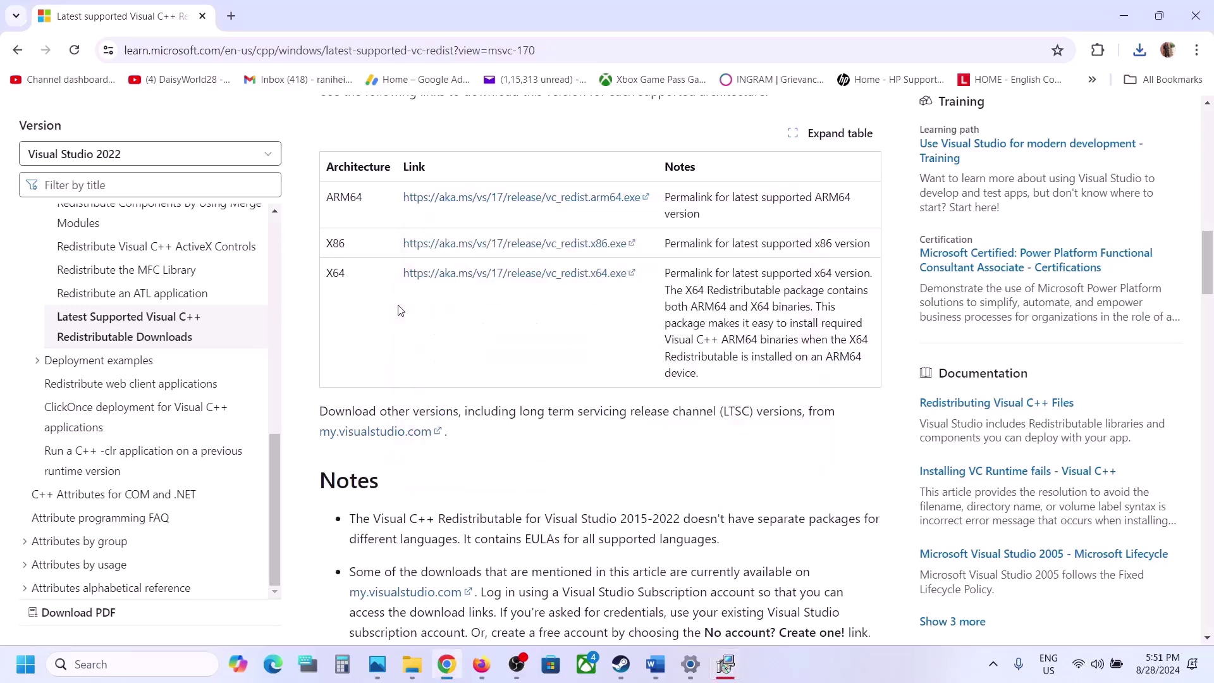
Download vc_redist.x64.exe from the X64 row and try to install the x64 Redistributable, dismissing the error dialog
double_click(331, 273)
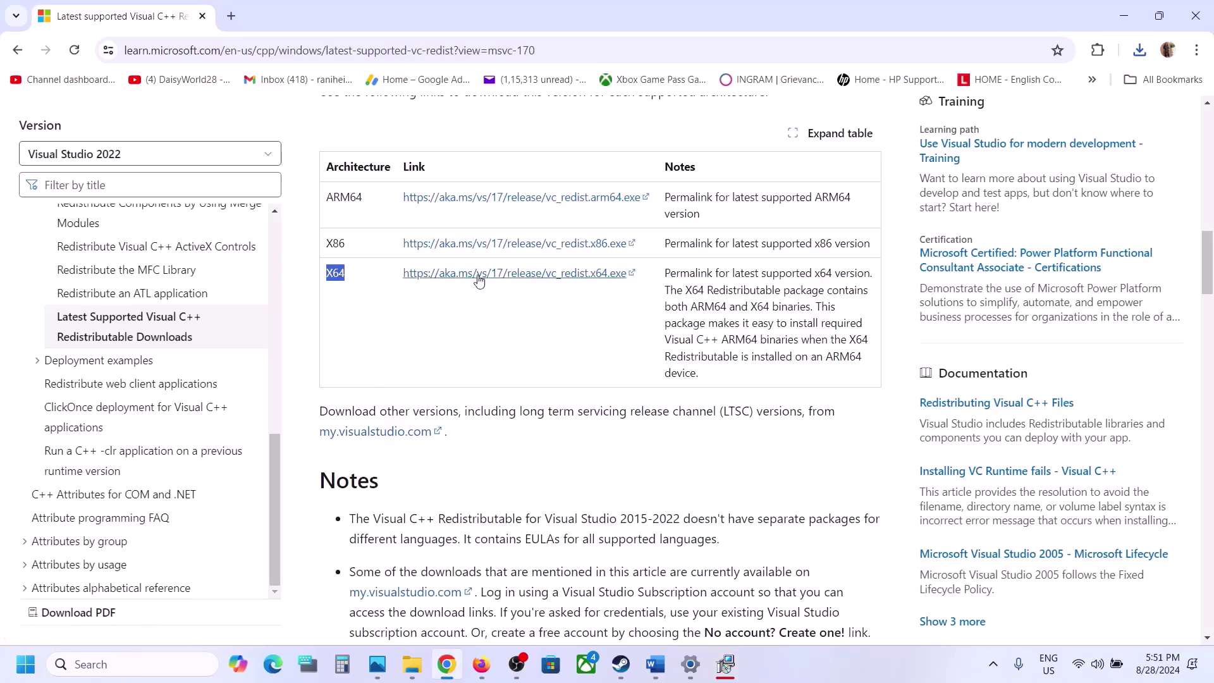
left_click(478, 279)
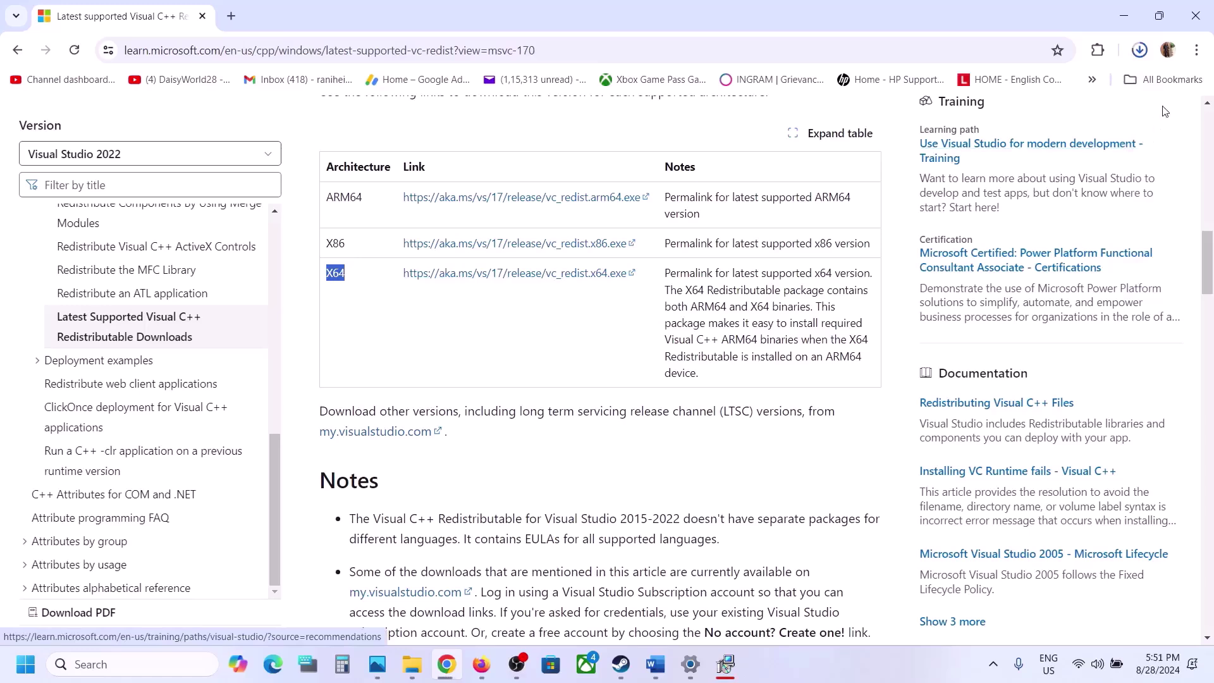
left_click(1035, 84)
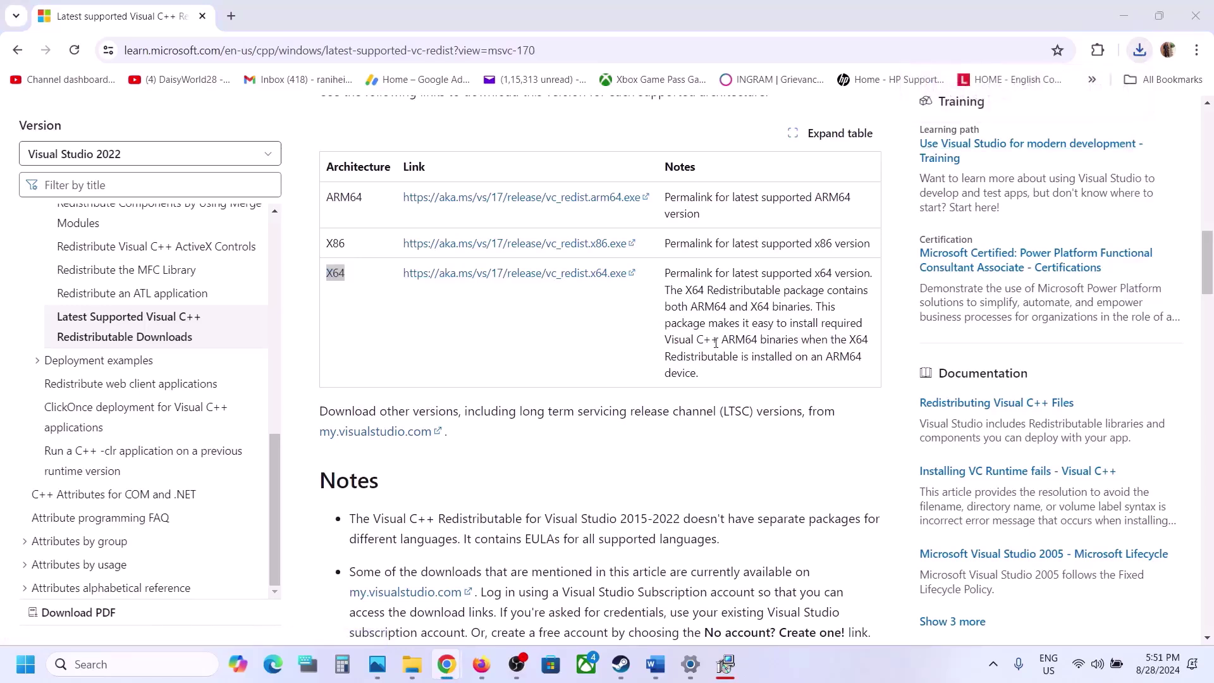
left_click(630, 421)
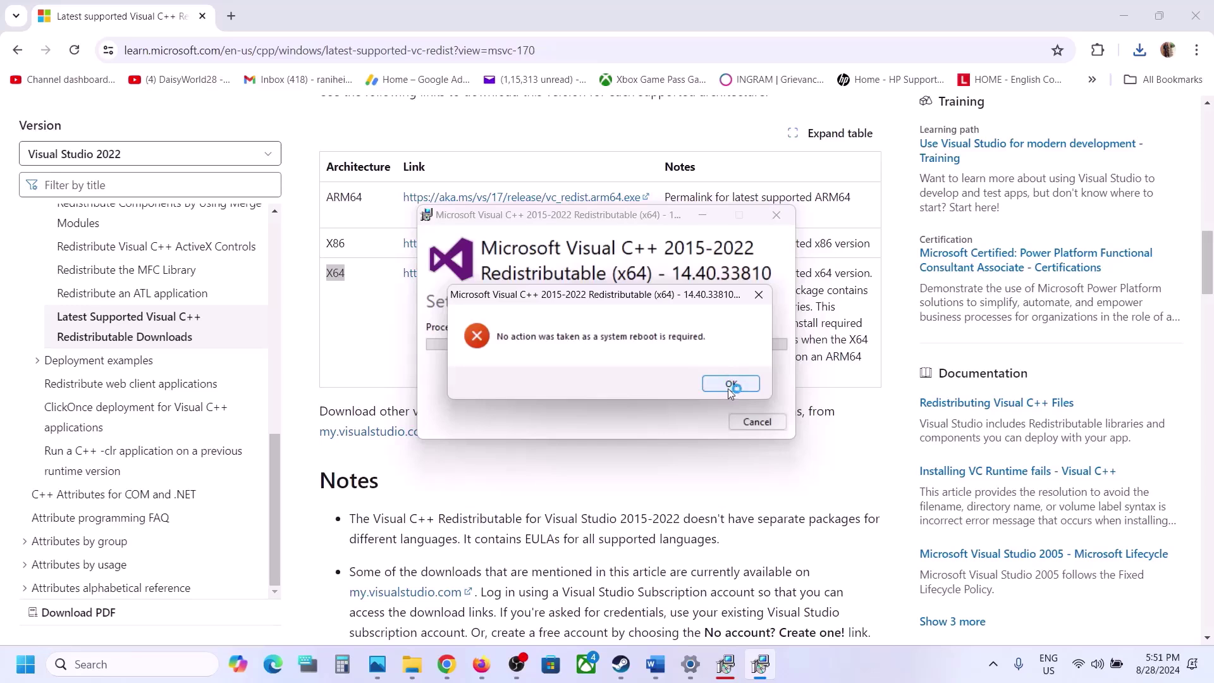
left_click(731, 384)
Move the x86 setup window away from the x64 one and show the computer's power options, including Restart
left_click(727, 676)
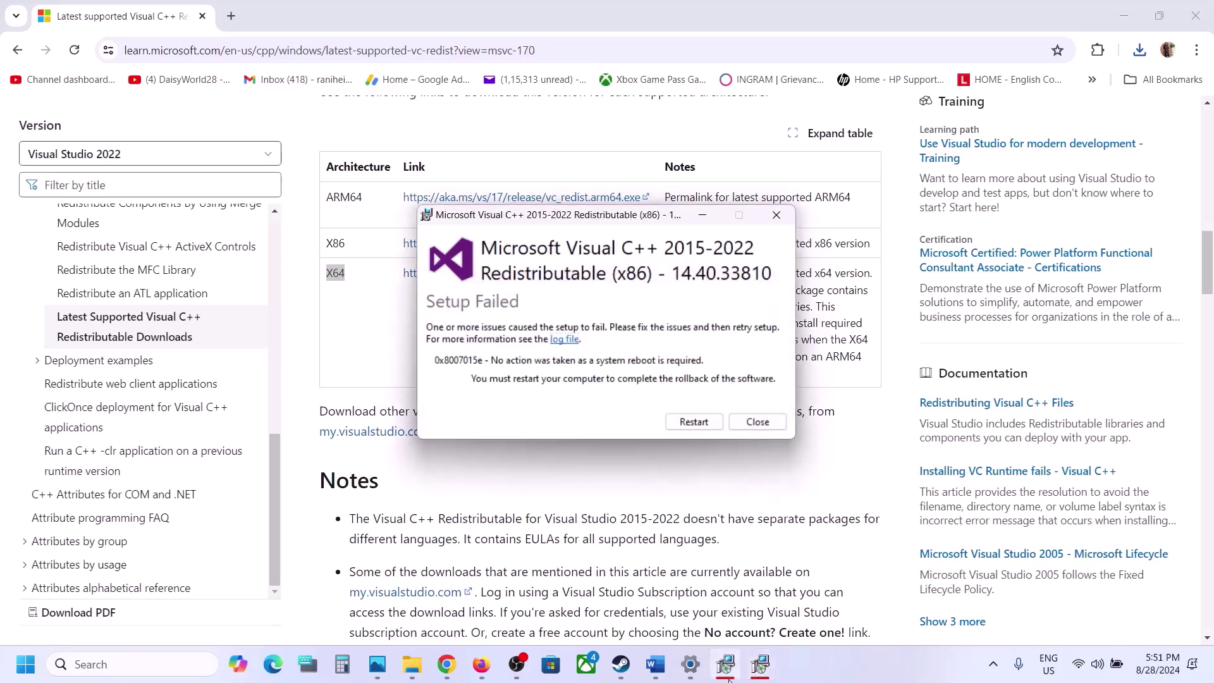
left_click_drag(674, 210, 427, 246)
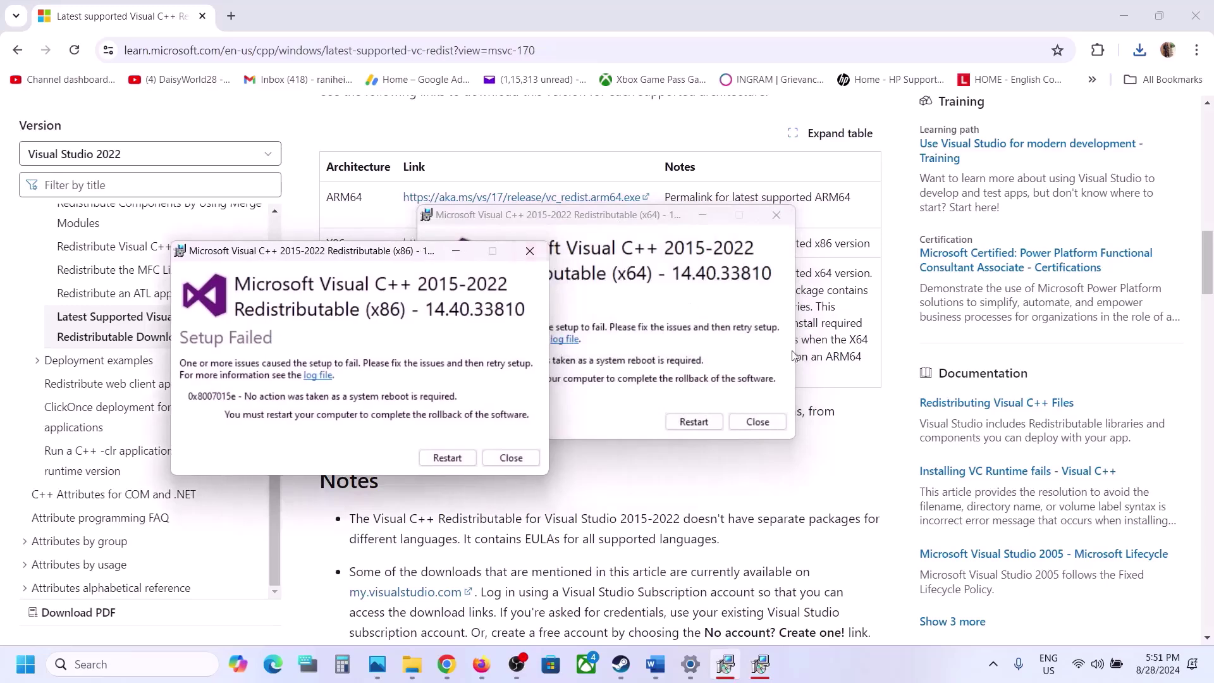
left_click(446, 458)
left_click(25, 664)
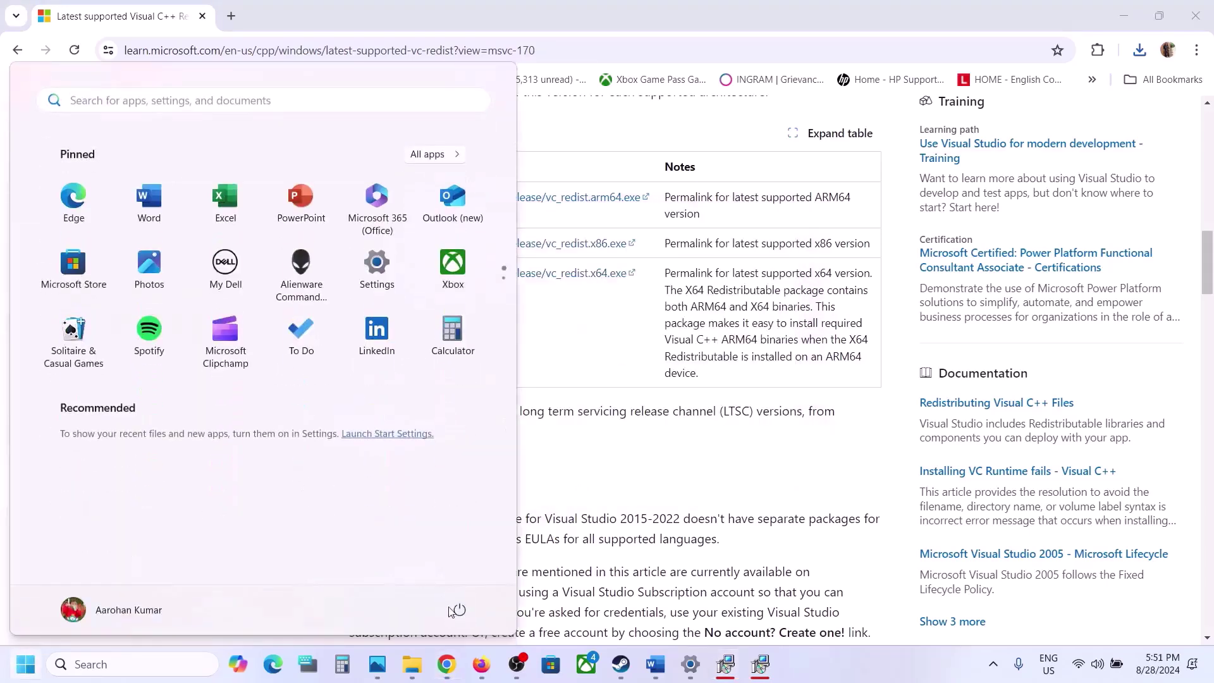
left_click(453, 613)
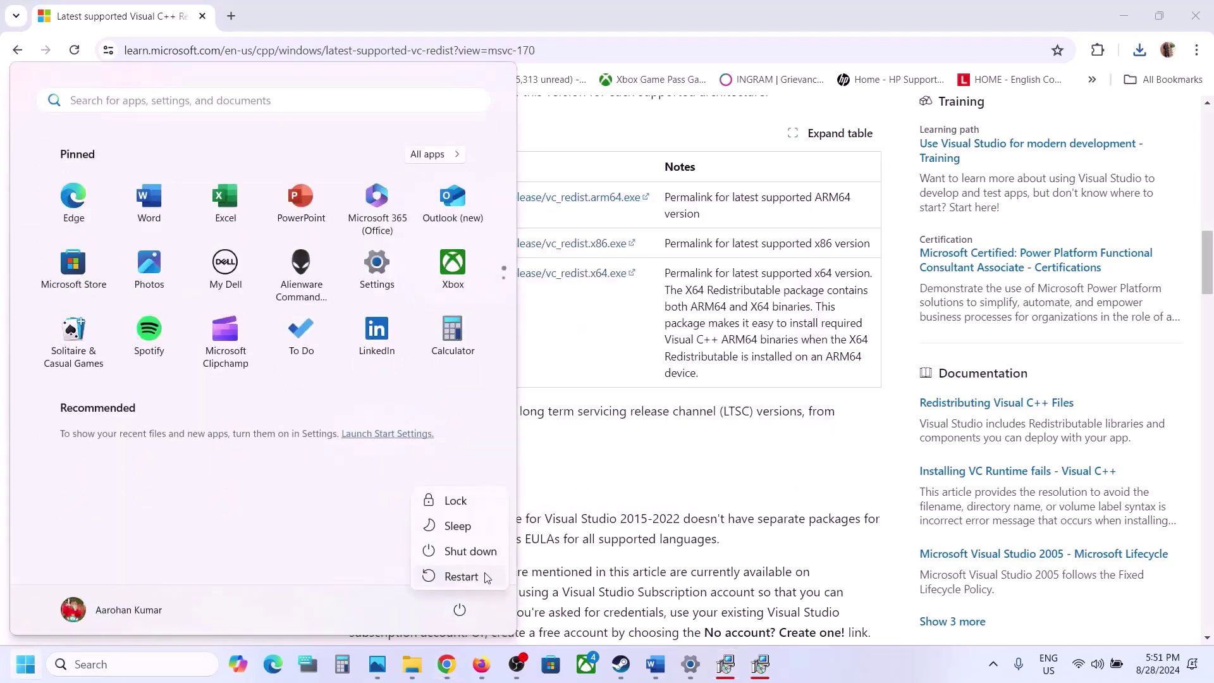
Return to the Word document and read Step 7 about a clean graphics card driver installation, highlighting its heading
left_click(626, 675)
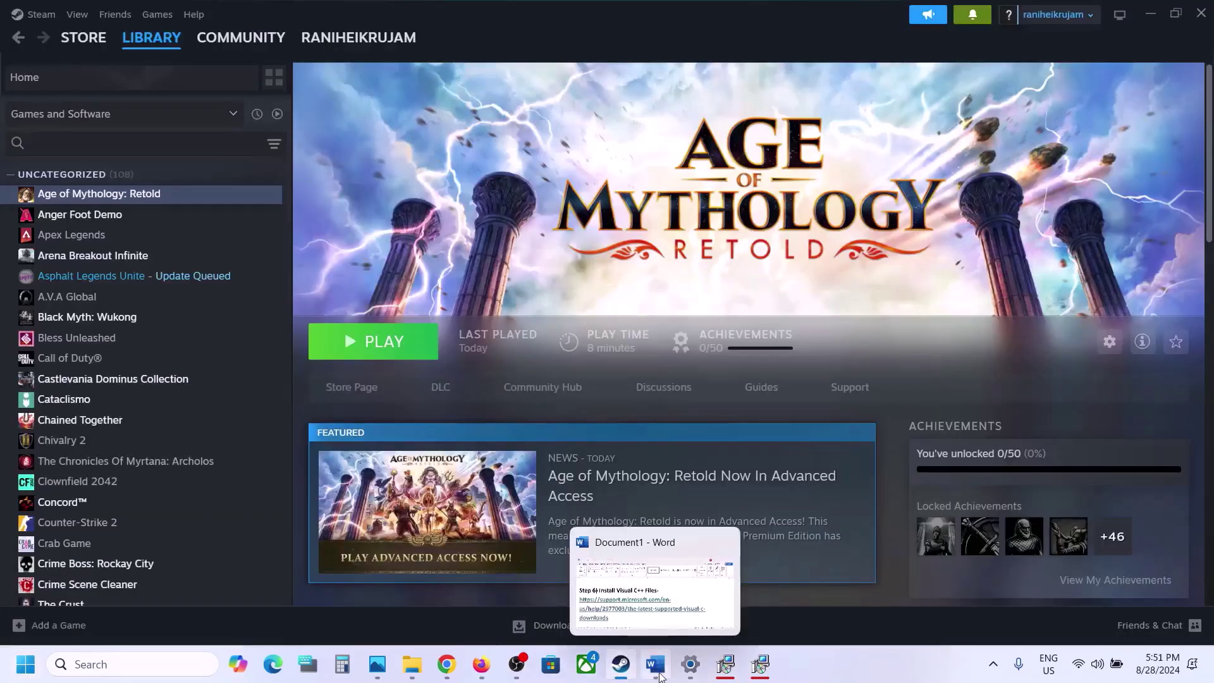
left_click(655, 663)
scroll(526, 415, "down", 2)
scroll(525, 416, "down", 2)
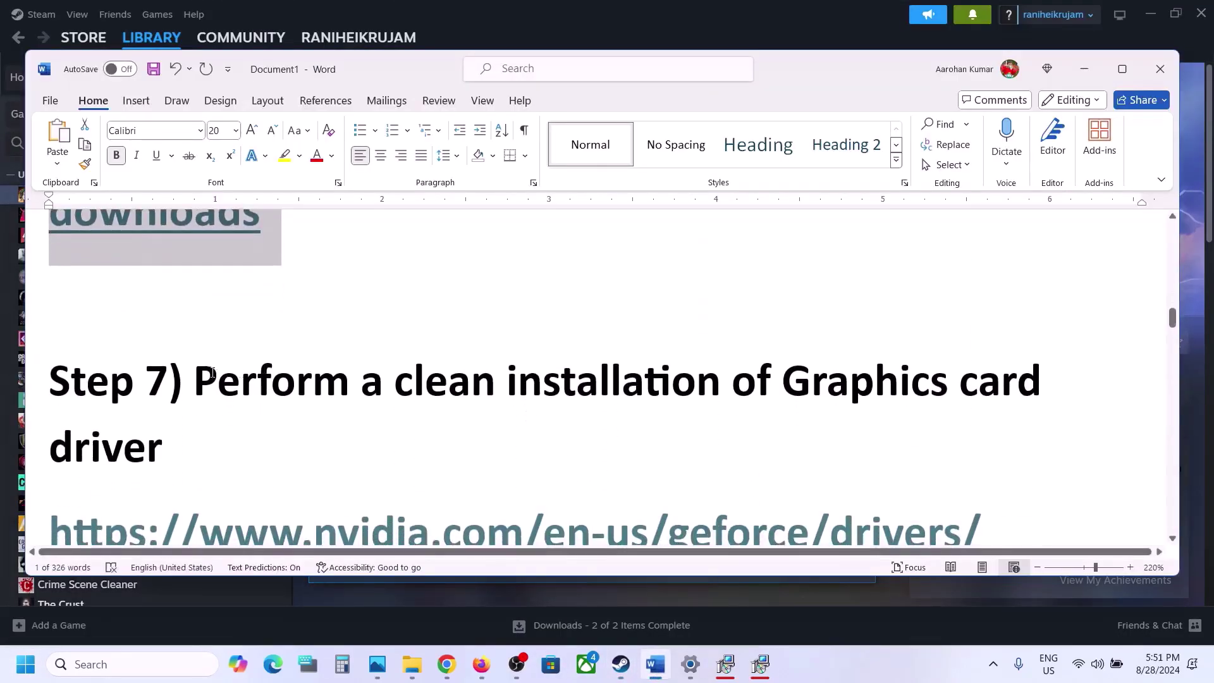
left_click_drag(204, 373, 737, 425)
scroll(737, 425, "down", 2)
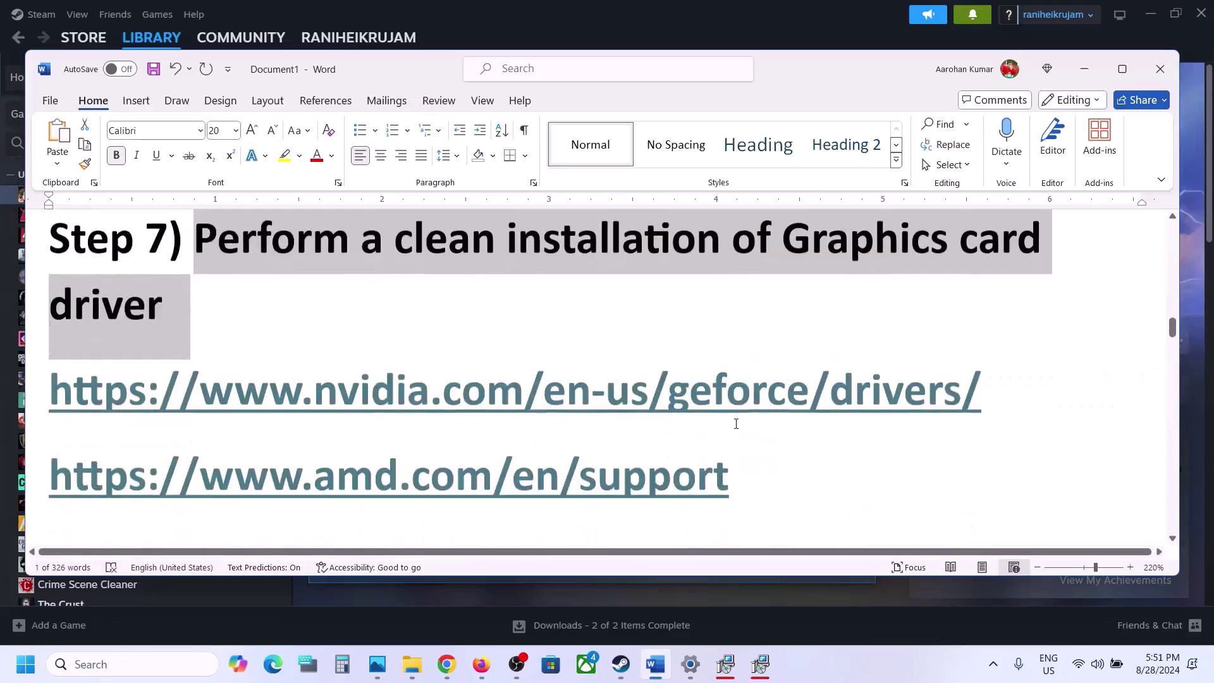
Highlight the NVIDIA and AMD driver download links listed under Step 7 in the document
left_click_drag(329, 346, 751, 357)
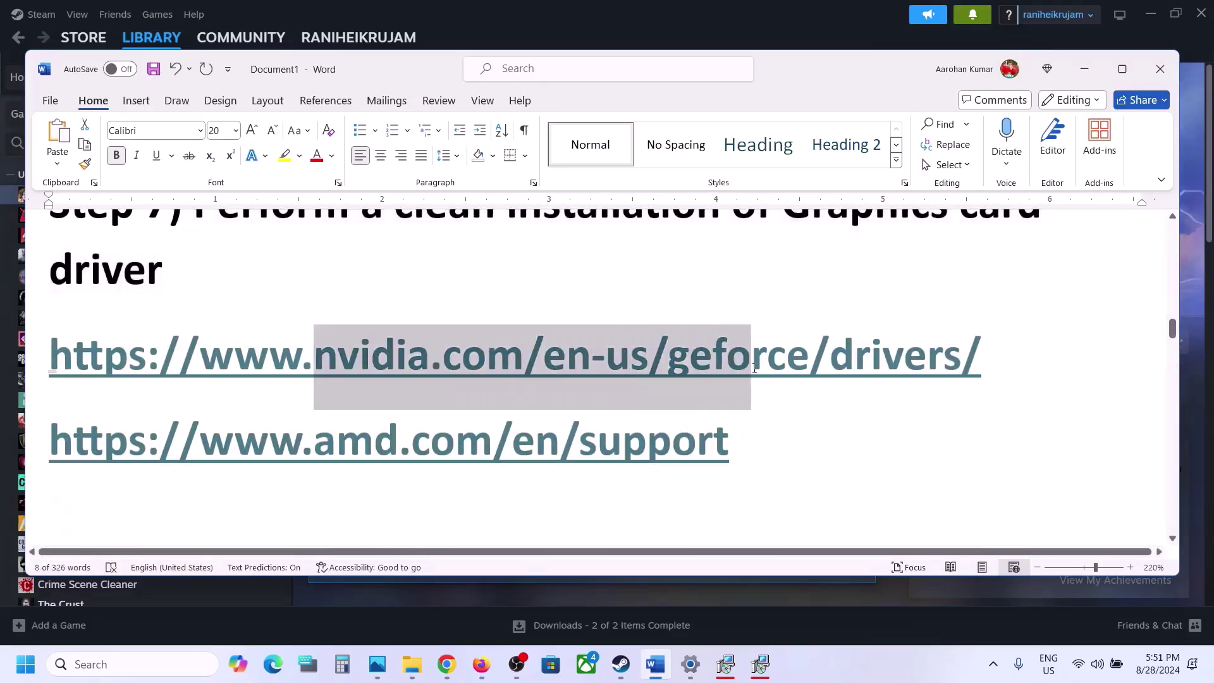
left_click_drag(235, 443, 646, 446)
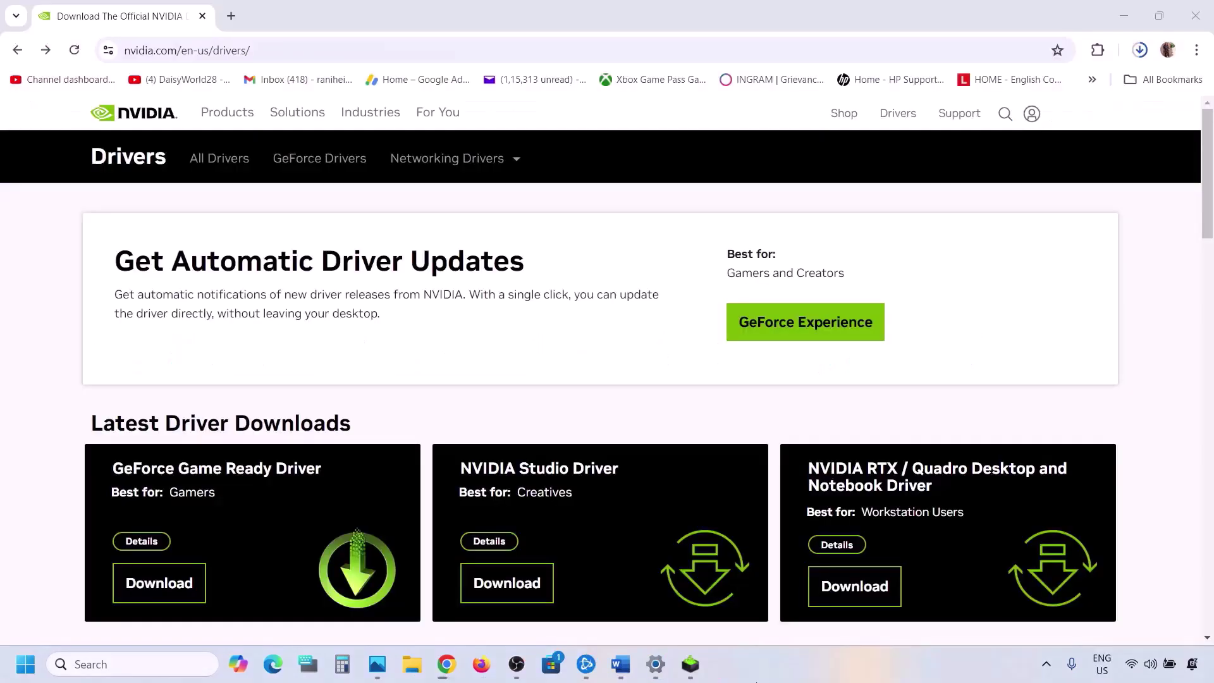
Search NVIDIA's manual driver list for GeForce RTX 30 Series (Notebooks), GeForce RTX 3050 Laptop GPU, Windows 11, English (US)
scroll(282, 450, "down", 8)
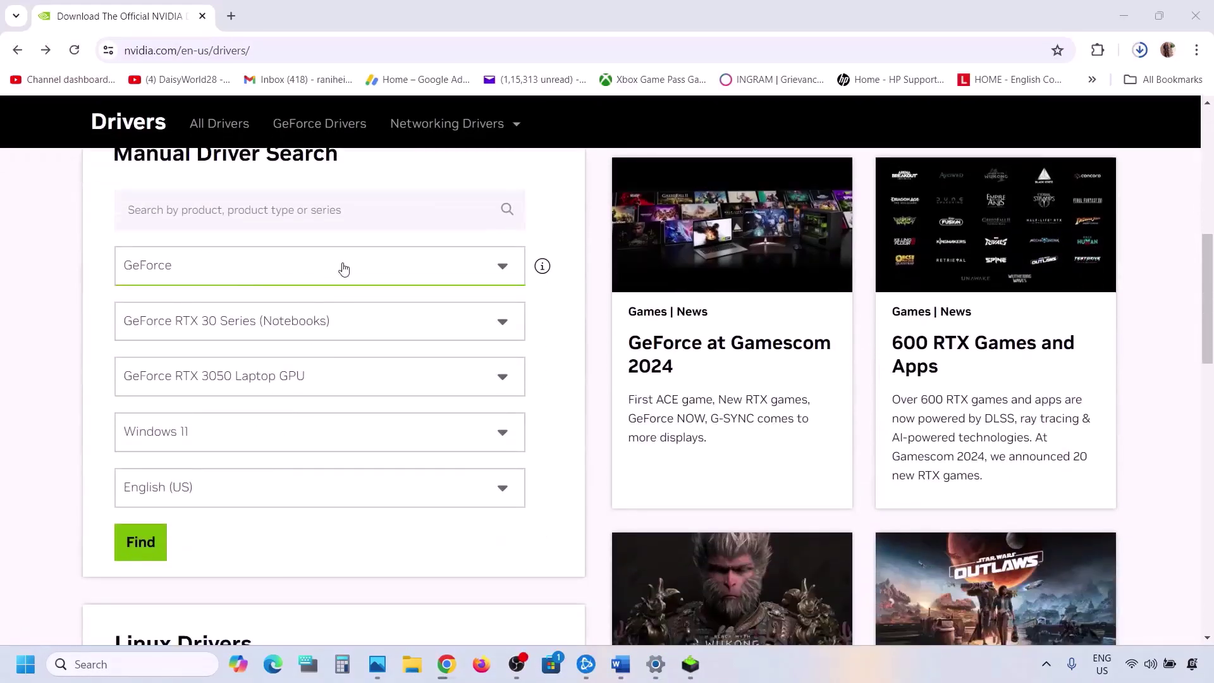
left_click(224, 335)
left_click(105, 350)
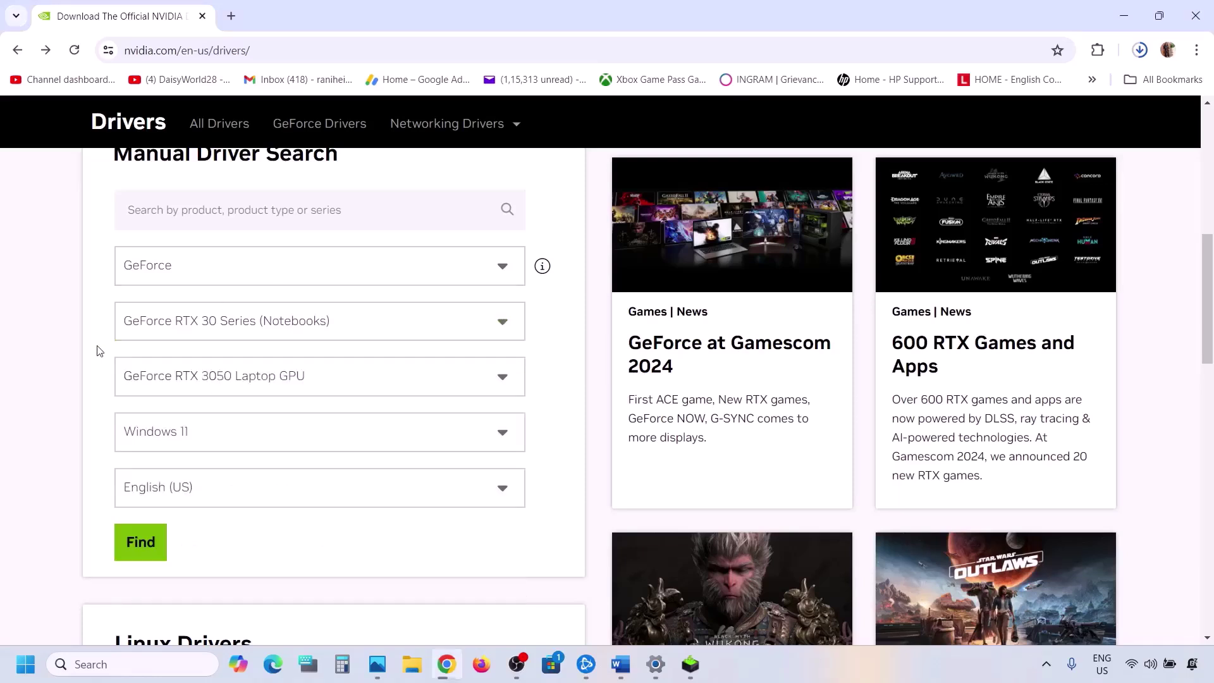
left_click(179, 449)
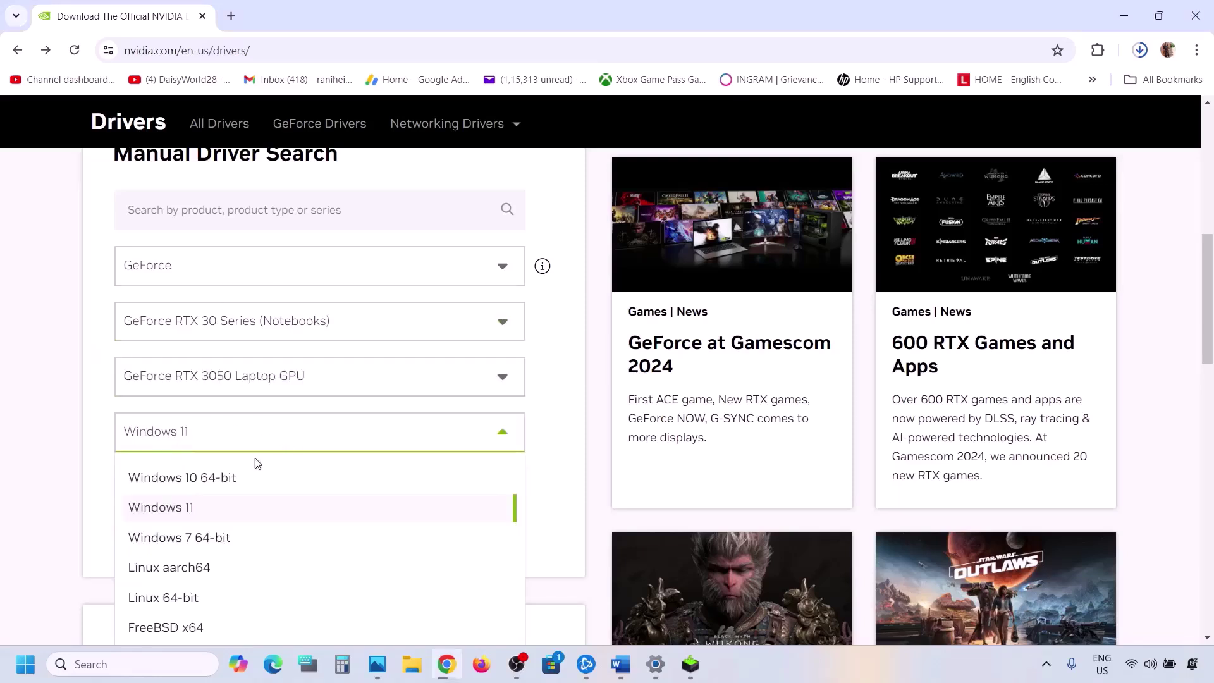
left_click(66, 412)
scroll(233, 449, "down", 1)
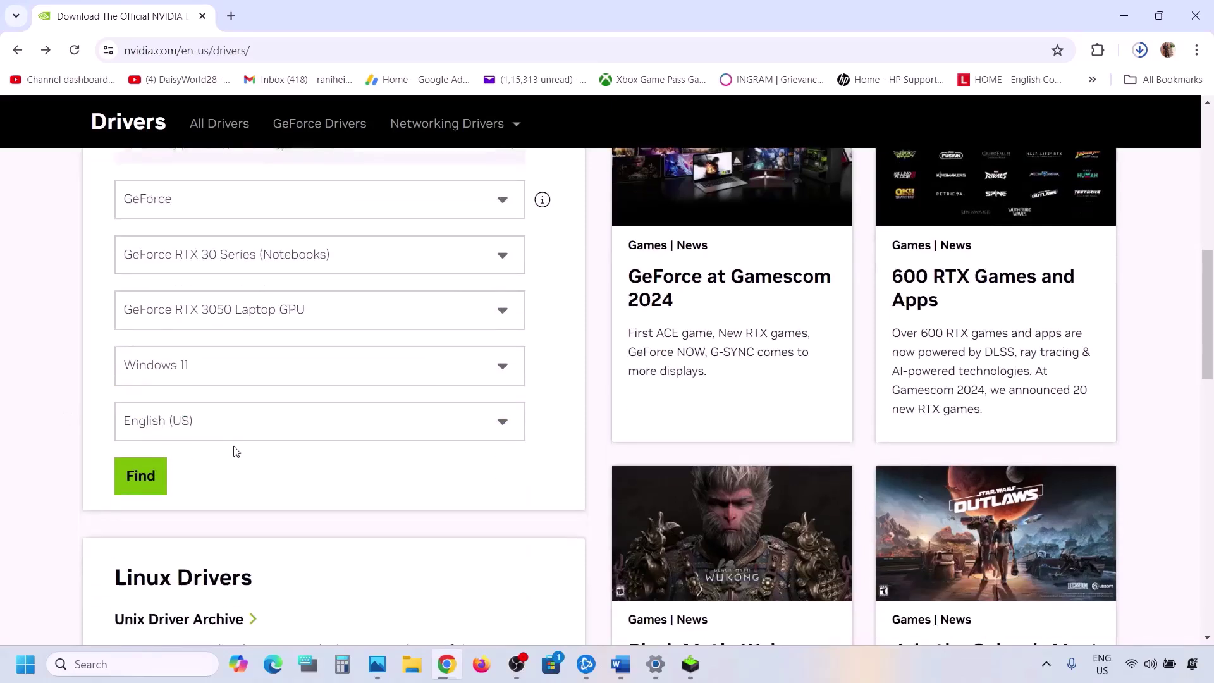
left_click(143, 476)
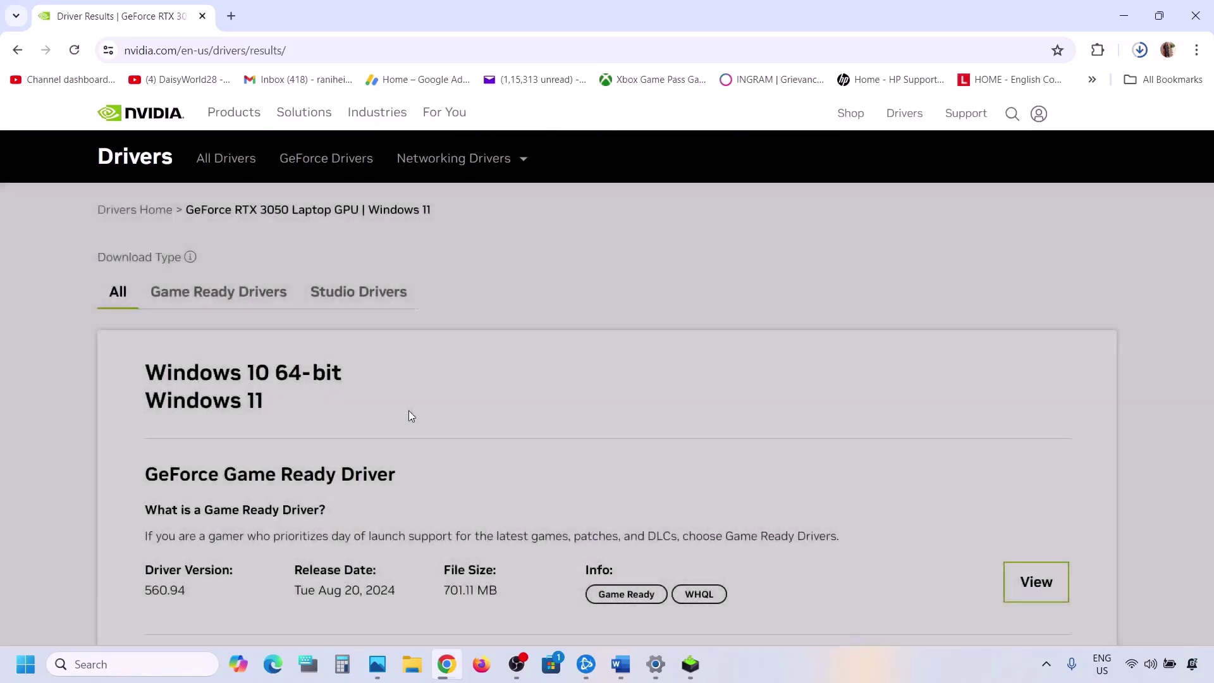
Check the GeForce Game Ready Driver version in the results and download driver 560.94
scroll(407, 416, "down", 3)
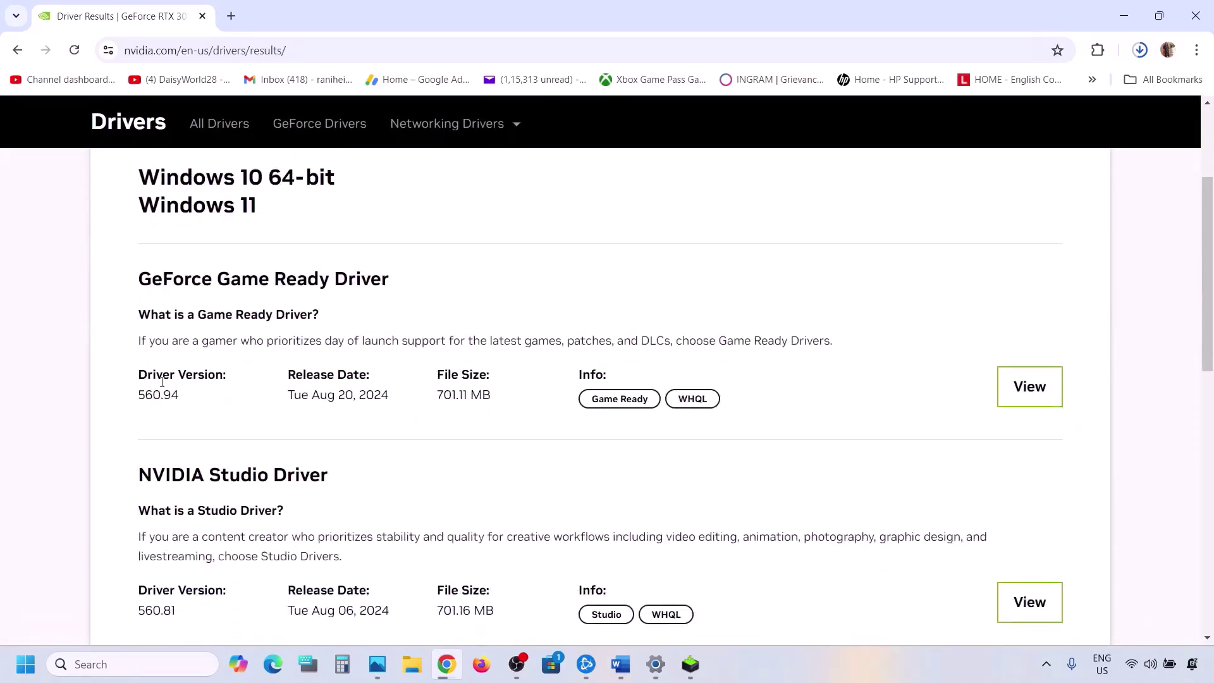
left_click_drag(145, 376, 221, 370)
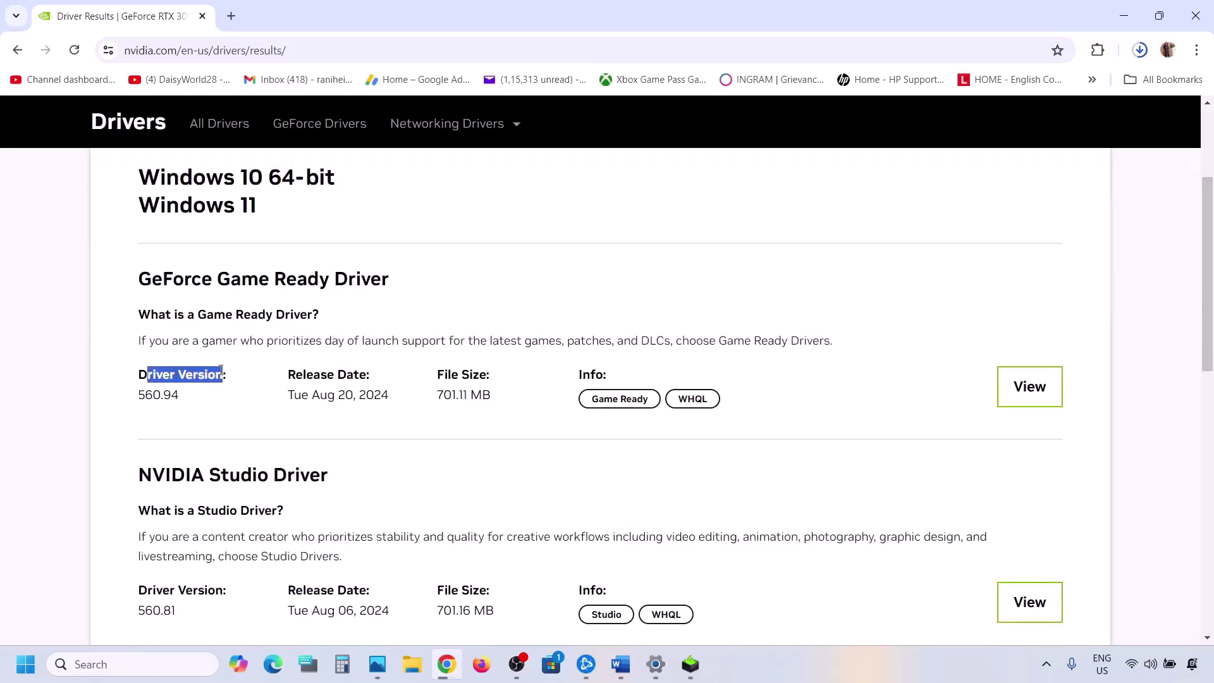
left_click_drag(144, 397, 195, 395)
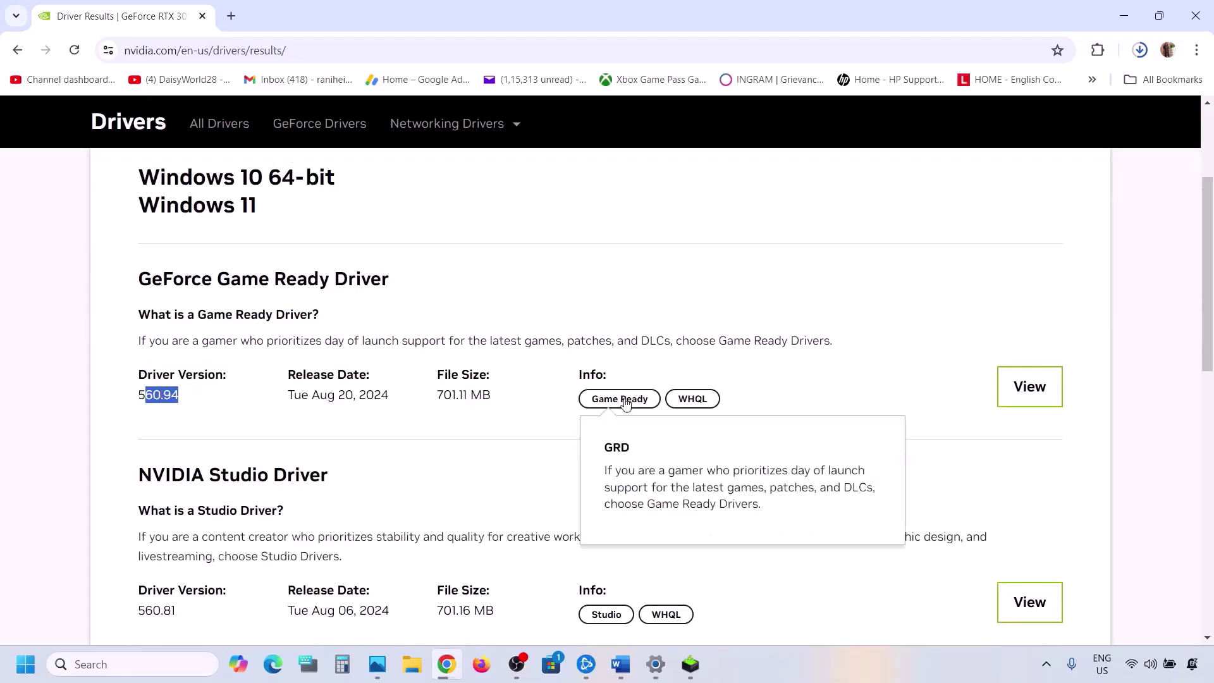
left_click(1033, 387)
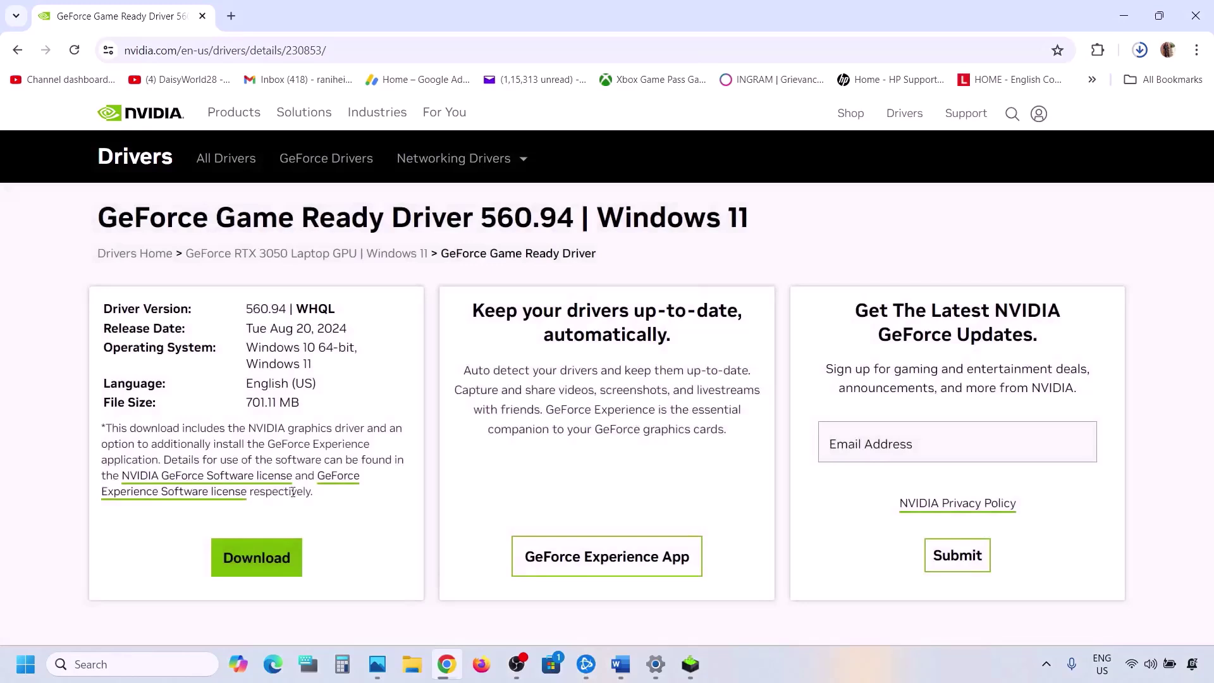
left_click(255, 559)
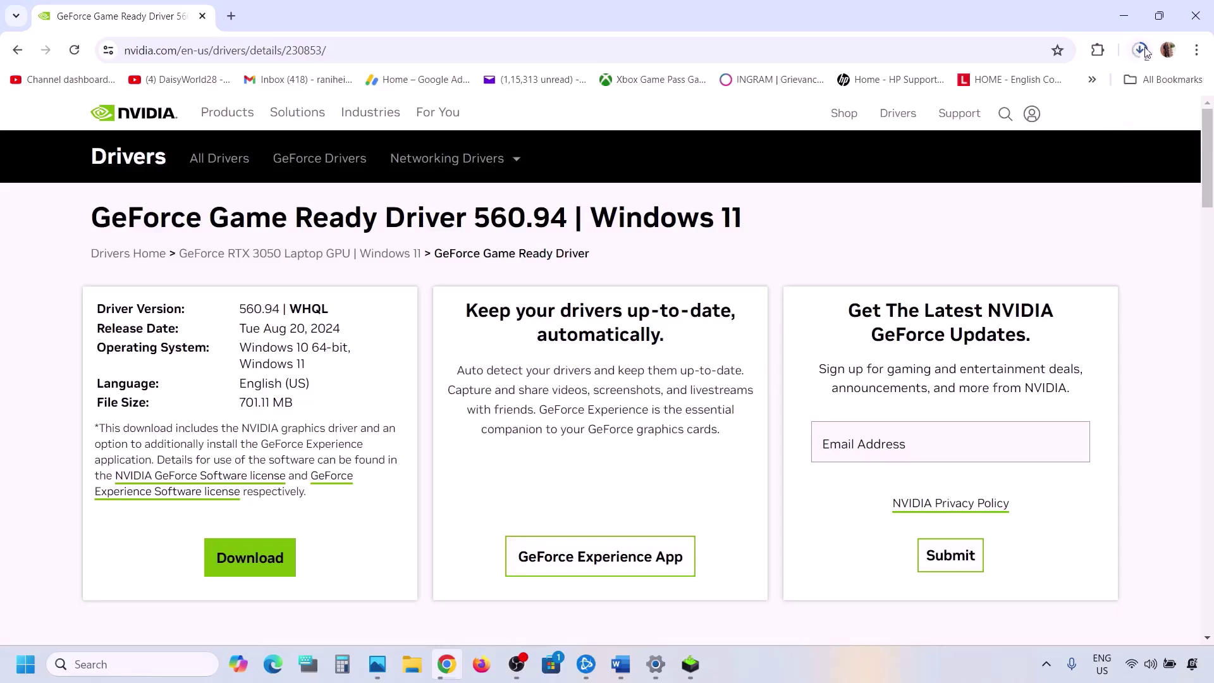
Run the NVIDIA 560.94 installer with GeForce Experience, using the Custom (Advanced) option and performing a clean installation
left_click(692, 674)
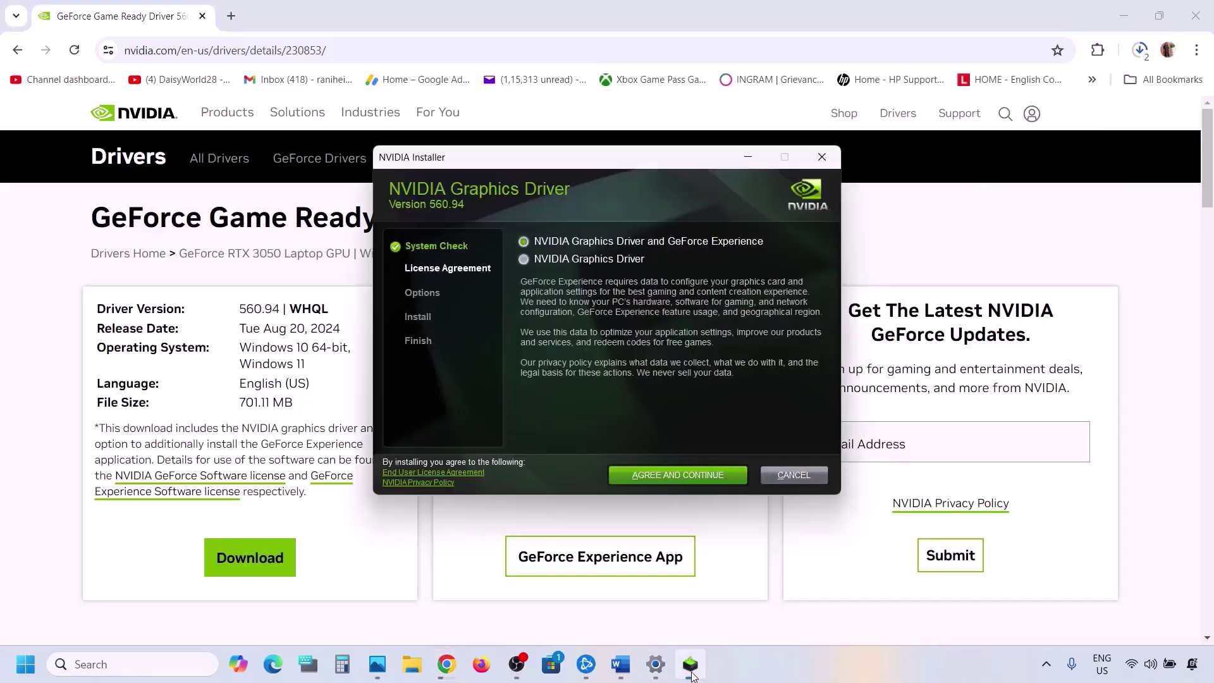
left_click(689, 474)
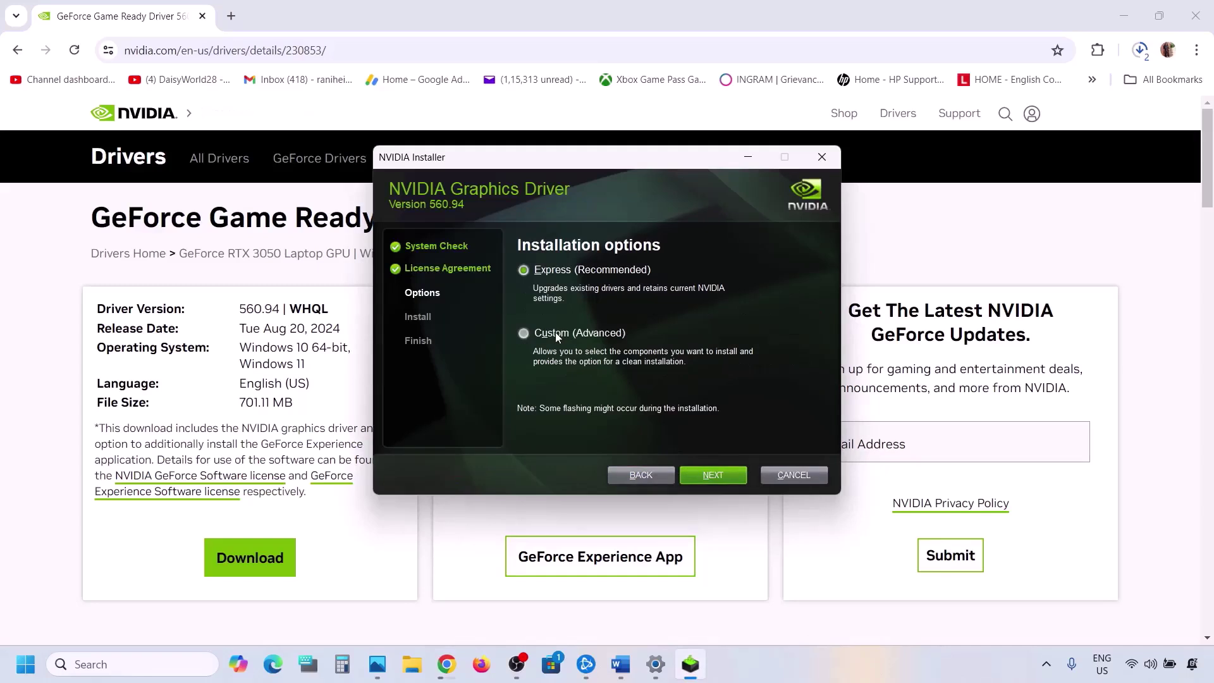
left_click(705, 476)
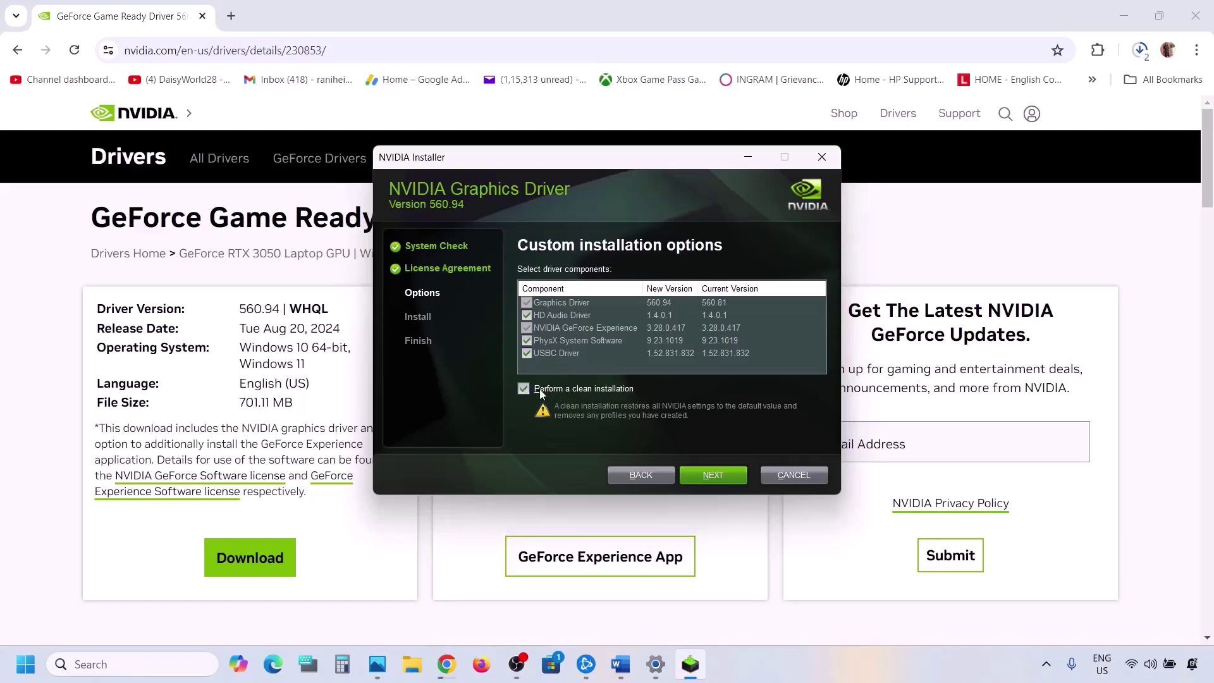
left_click(717, 476)
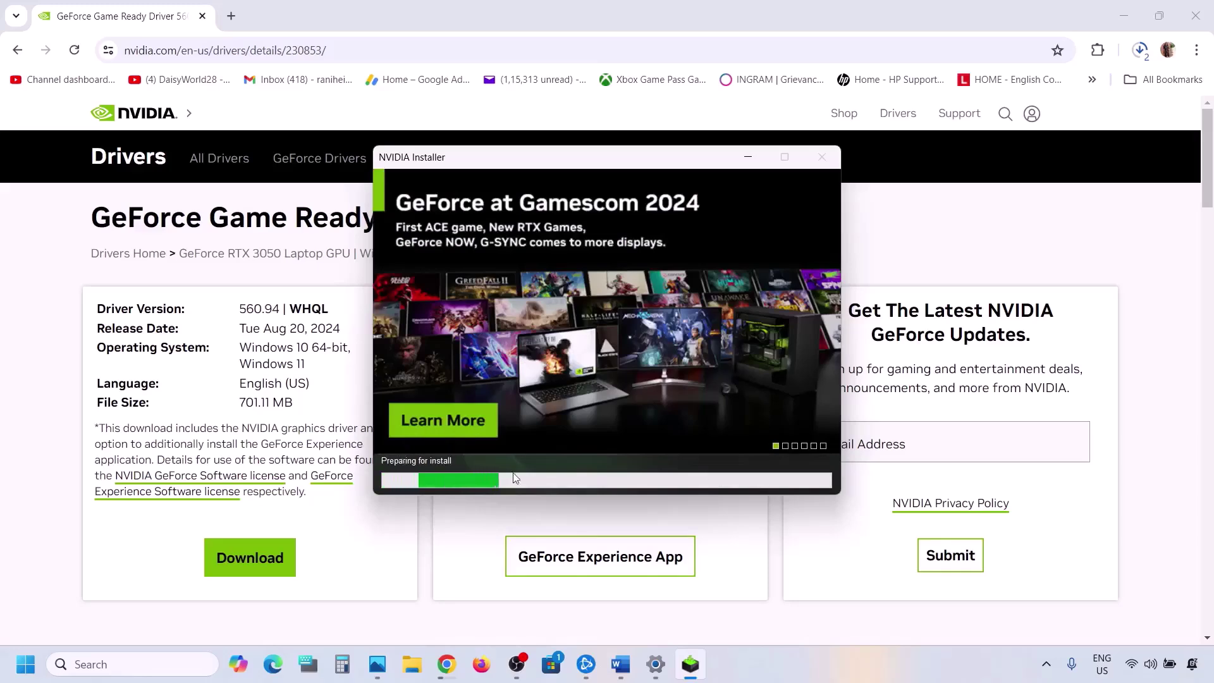
Show the computer's power options while the driver installs, then close them without choosing one
left_click(25, 663)
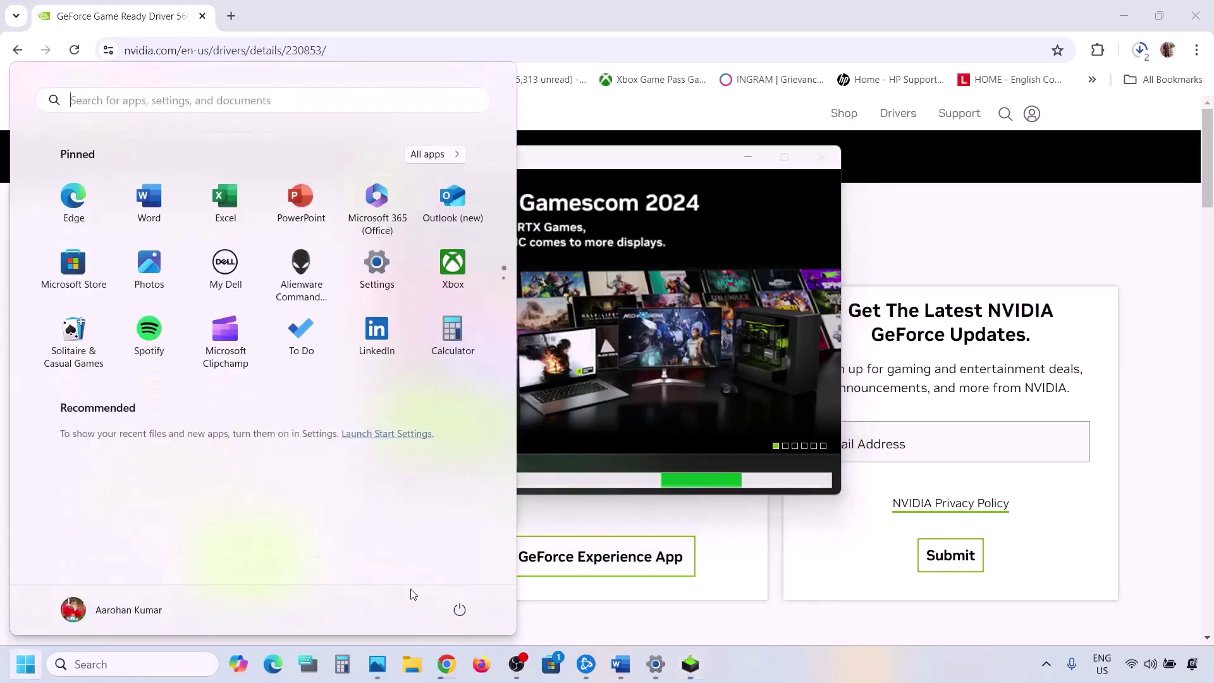
left_click(459, 610)
left_click(459, 608)
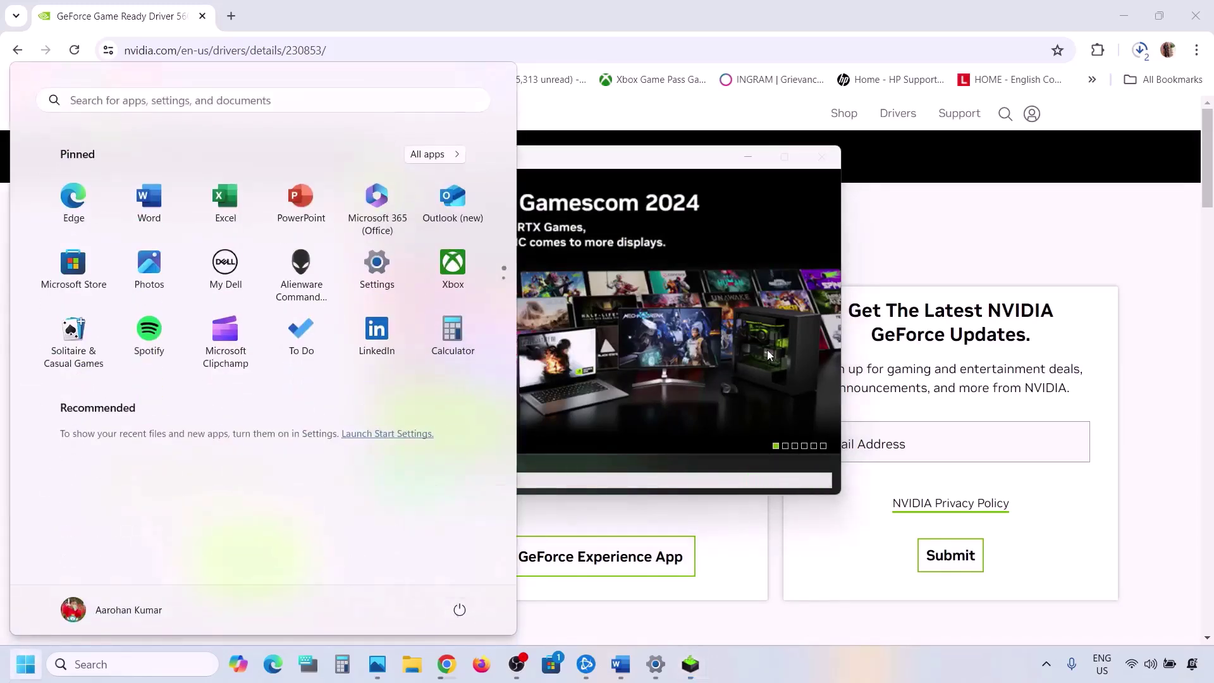
left_click(769, 356)
left_click(769, 356)
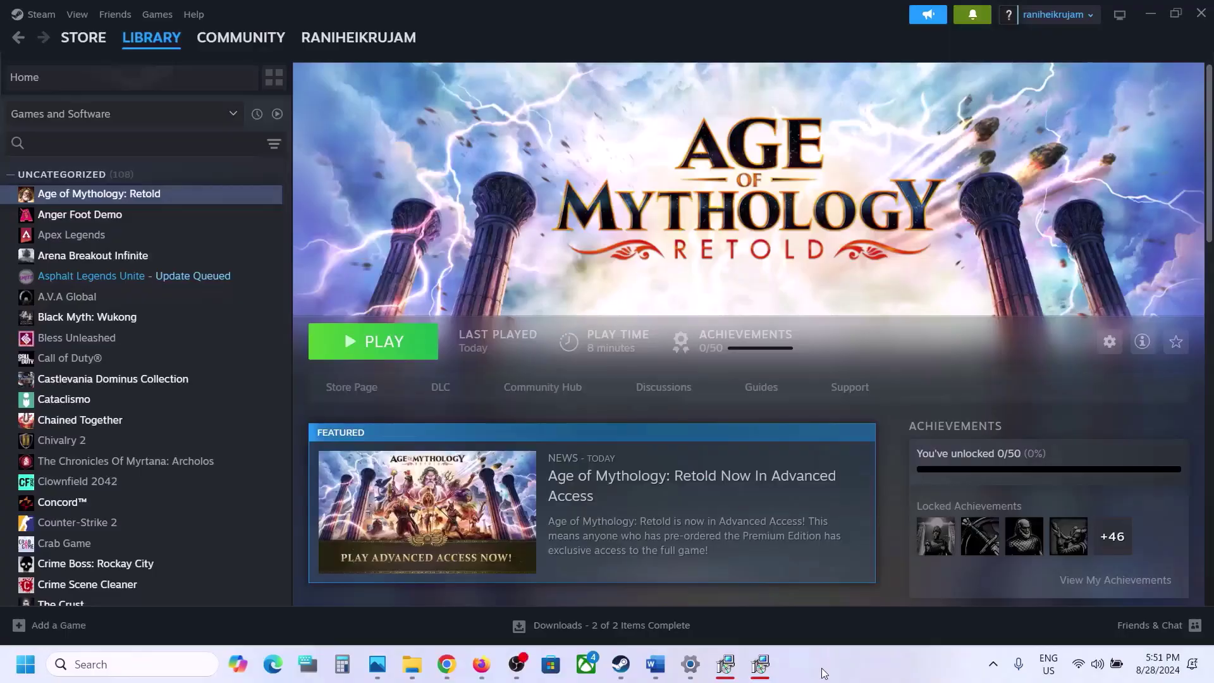
Return to the Word document and read Step 8 about connecting the display cable to the discrete graphics card, highlighting its key phrases
left_click(656, 664)
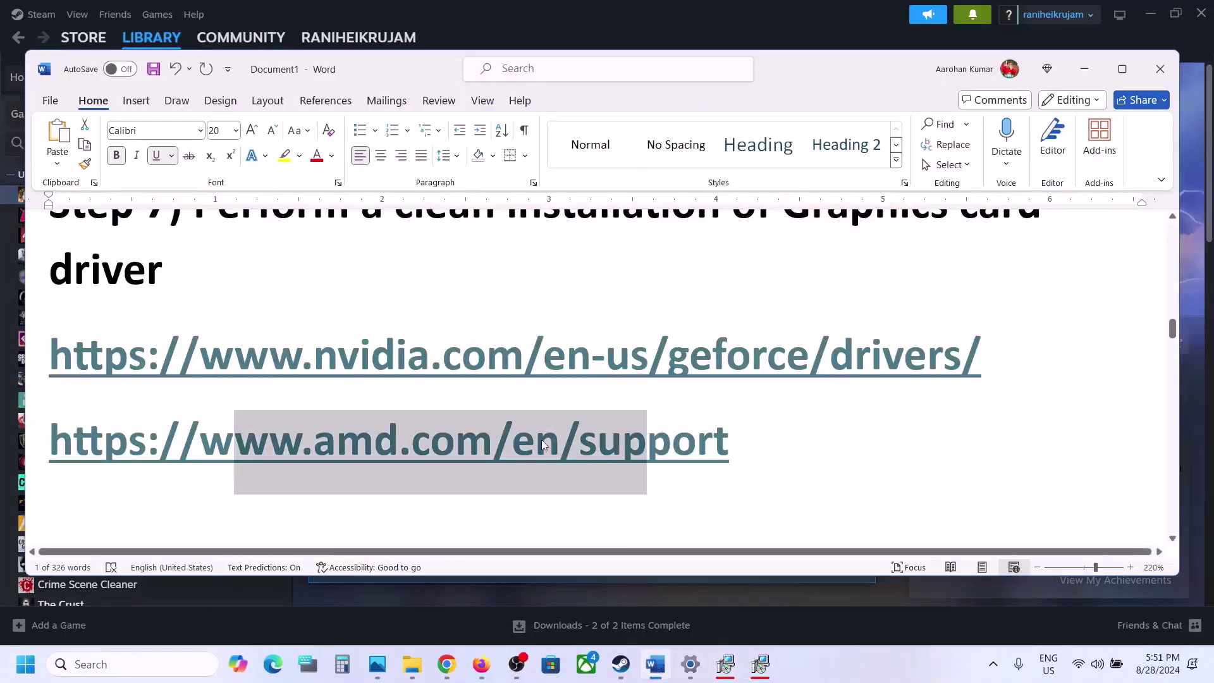
scroll(541, 439, "down", 2)
scroll(499, 426, "down", 2)
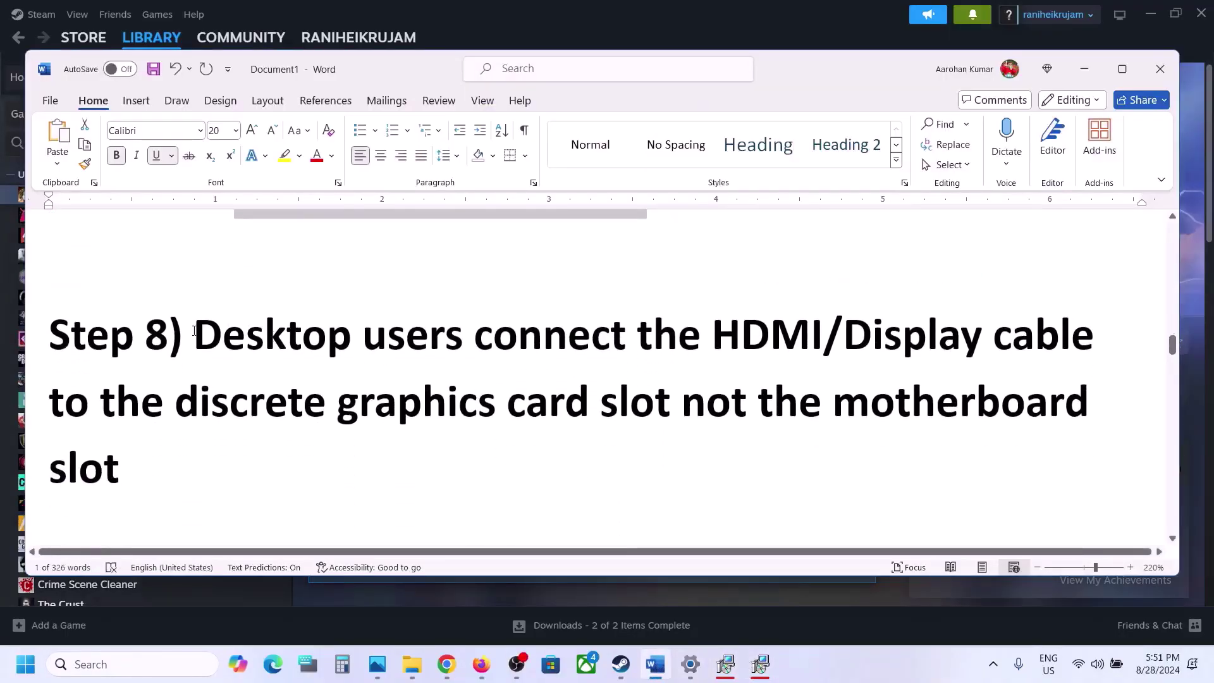
left_click_drag(193, 330, 589, 407)
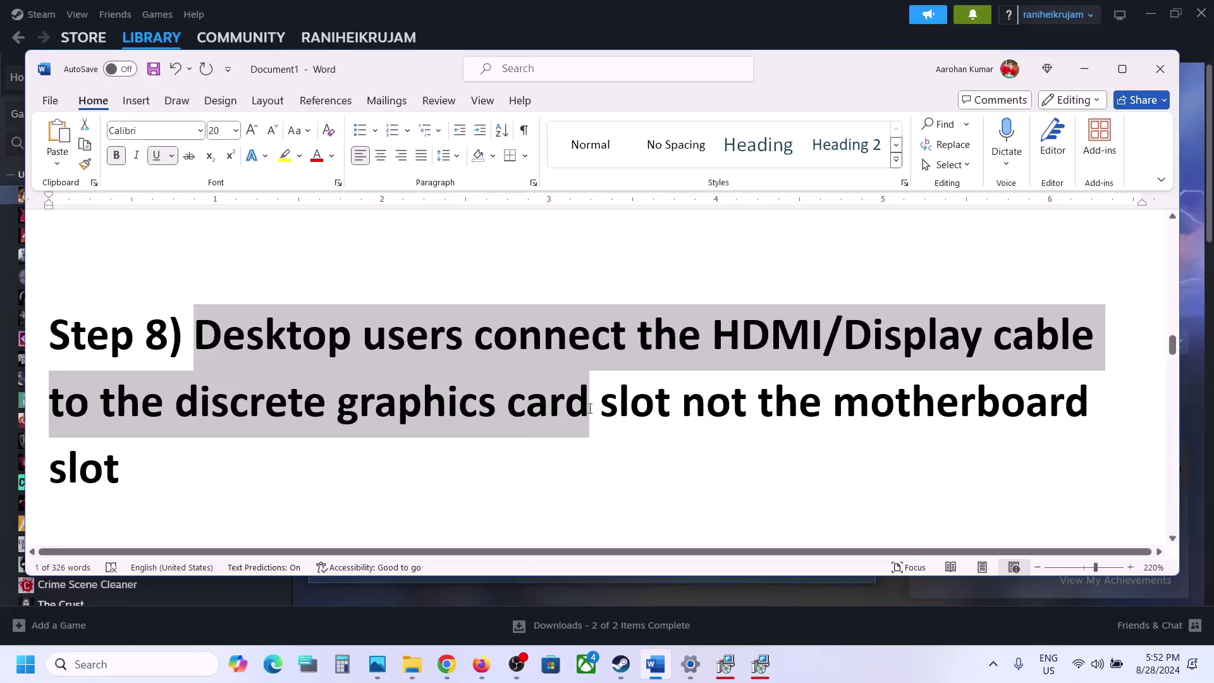
left_click_drag(589, 408, 589, 408)
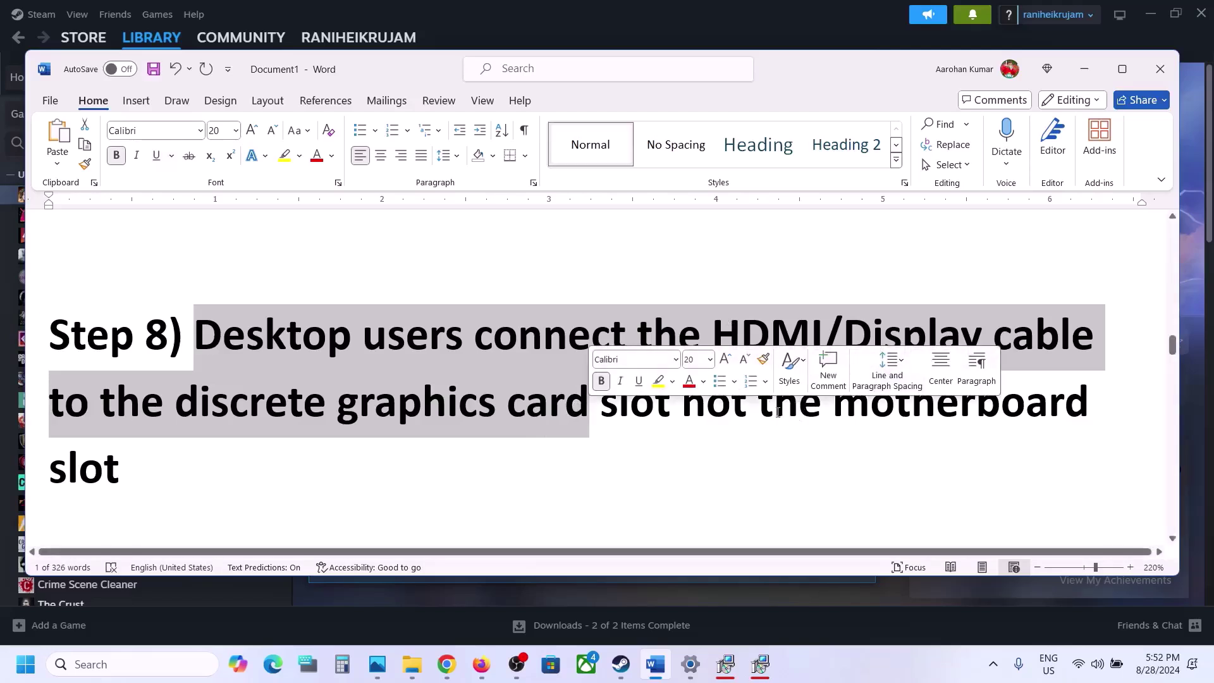
left_click_drag(758, 405, 240, 438)
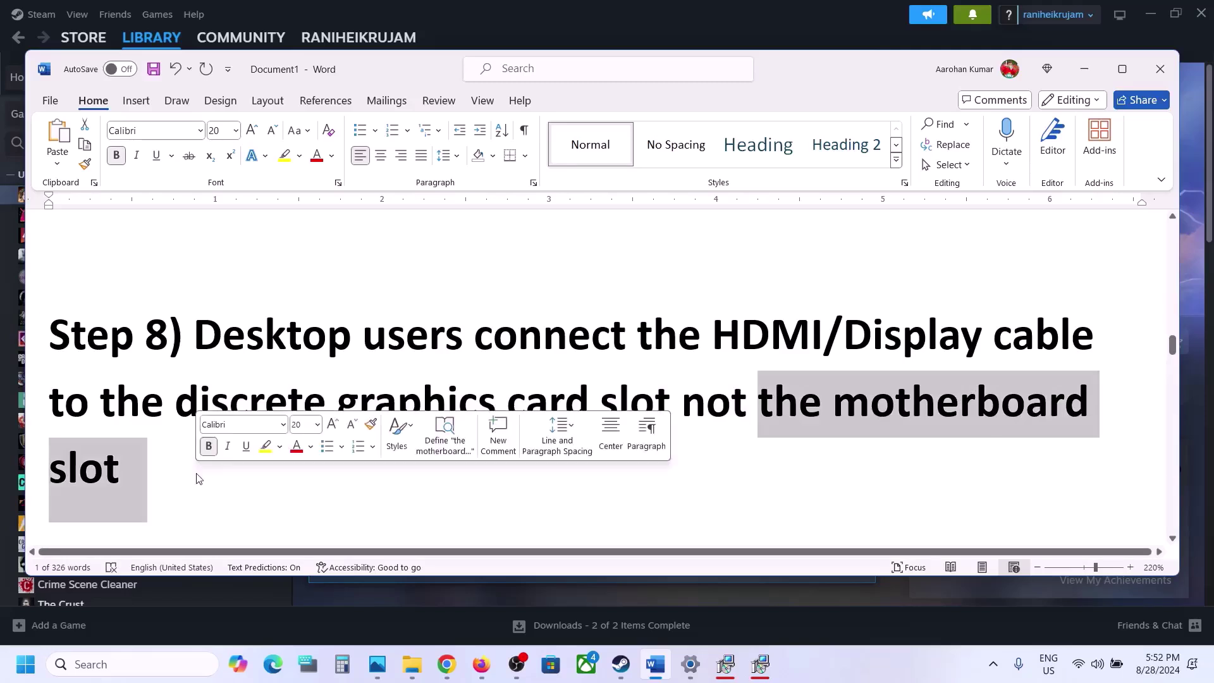
left_click(177, 405)
left_click_drag(177, 405, 473, 390)
Read Step 9 about making sure the graphics card is enabled in device manager, highlighting its text
scroll(473, 391, "down", 3)
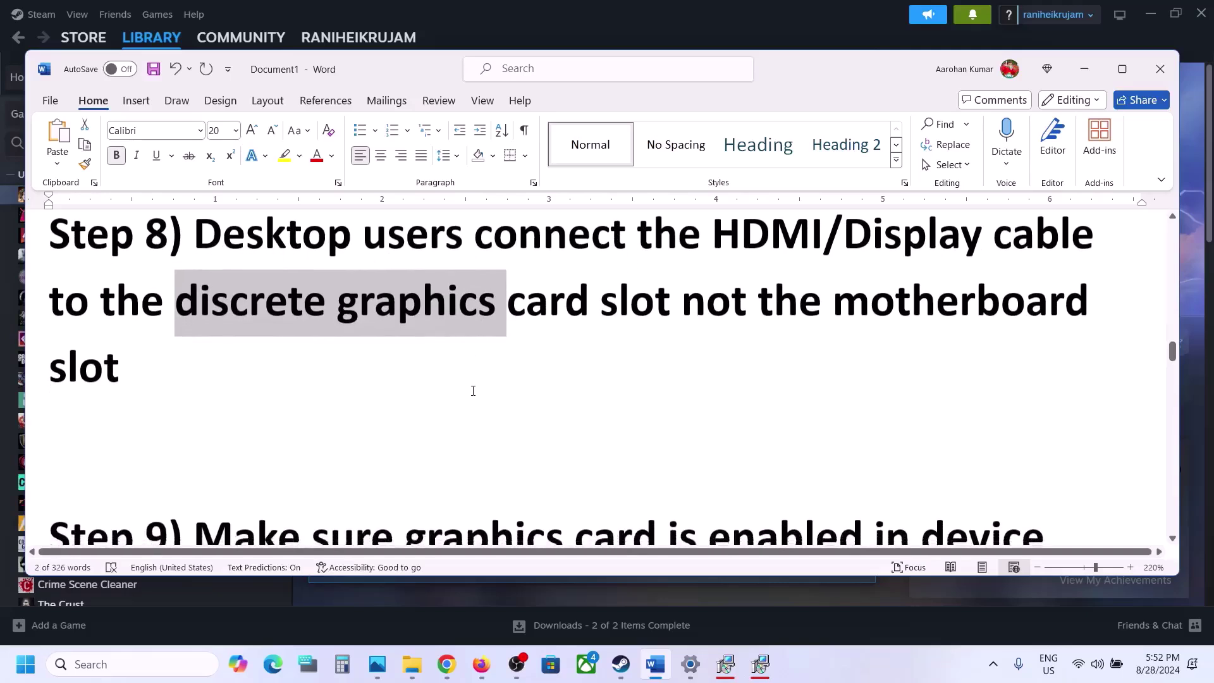
scroll(473, 391, "down", 3)
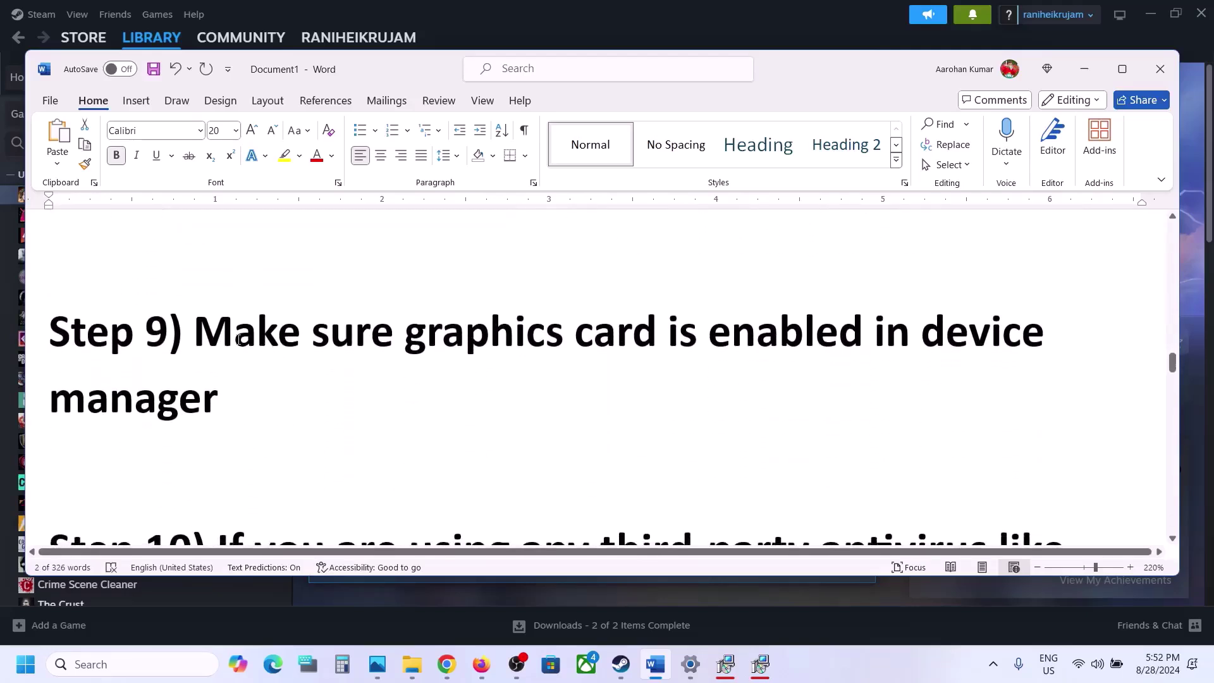
left_click_drag(210, 329, 731, 372)
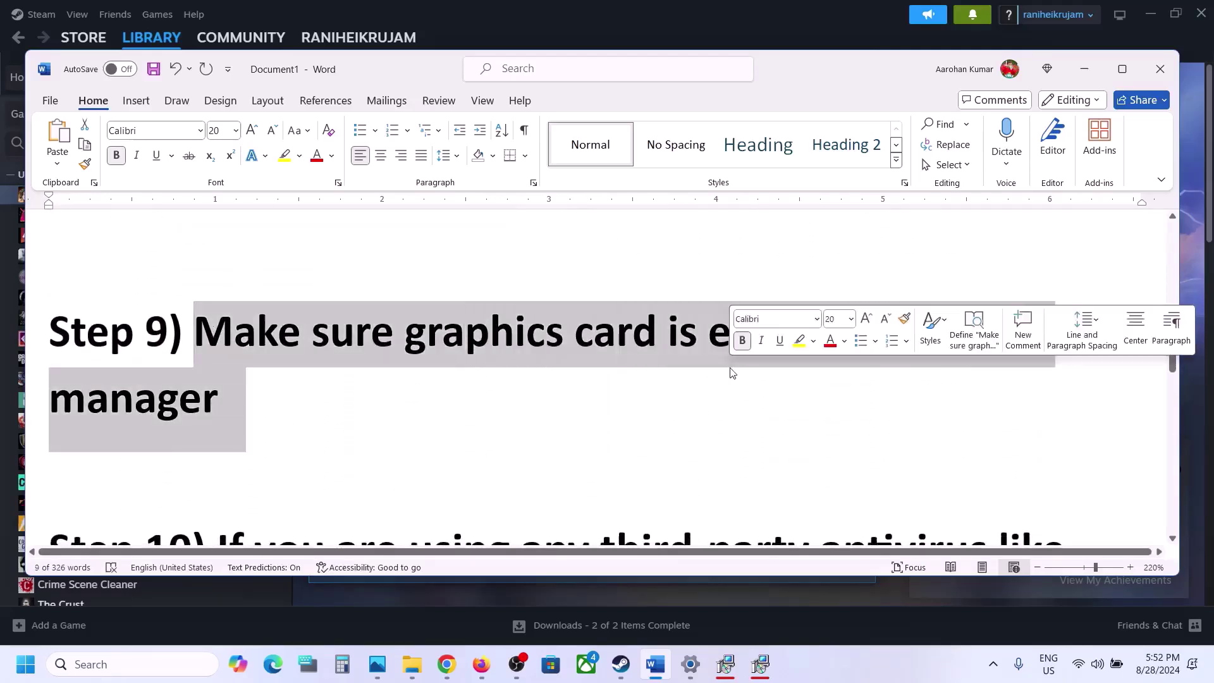
left_click(534, 407)
Open Device Manager and examine the Intel Iris Xe and NVIDIA GeForce RTX 3050 entries among the display adapters
right_click(25, 664)
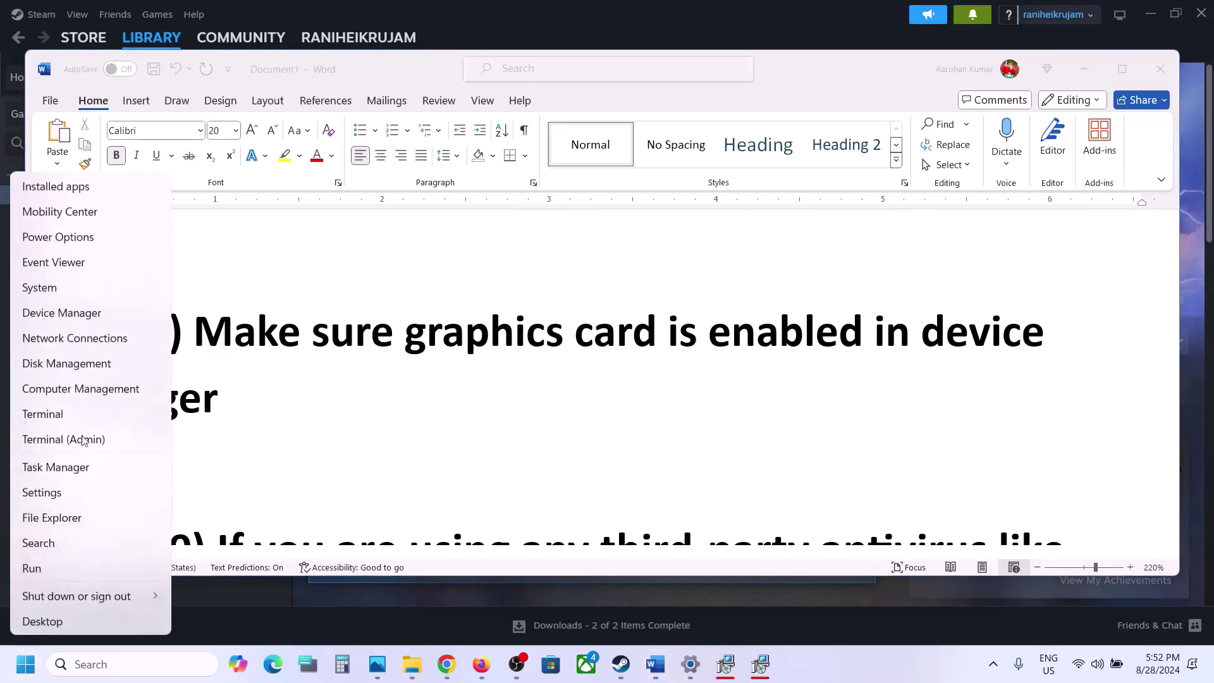
left_click(89, 316)
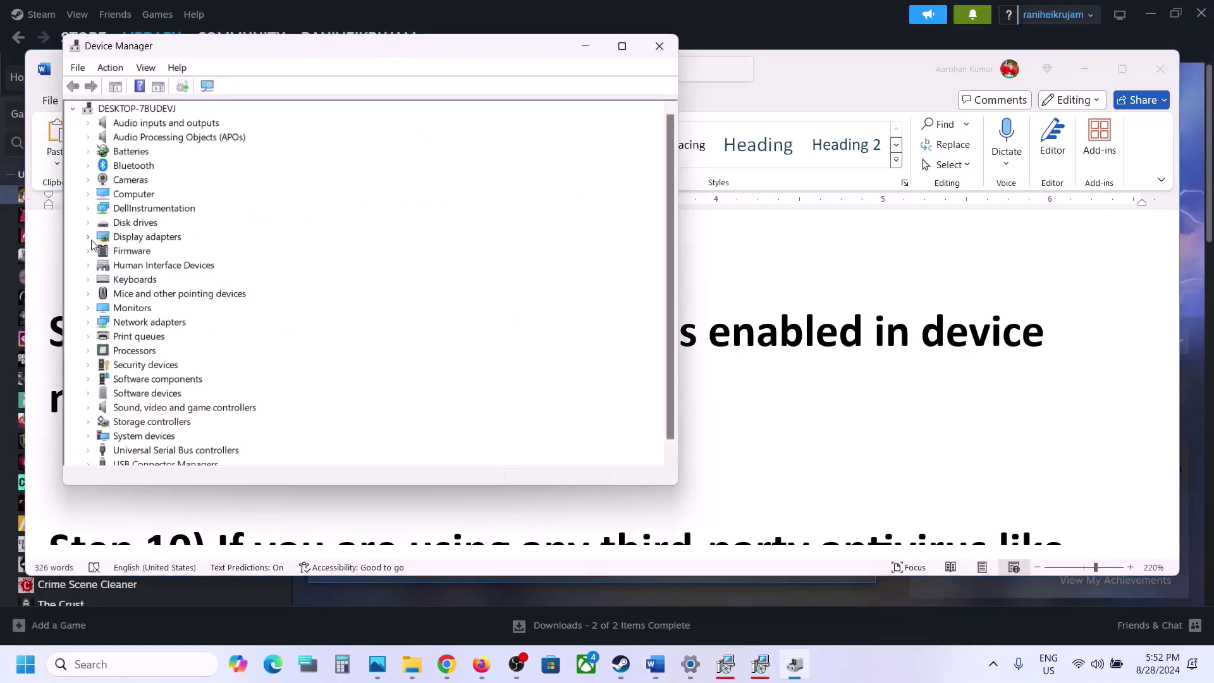
left_click(88, 237)
left_click(179, 254)
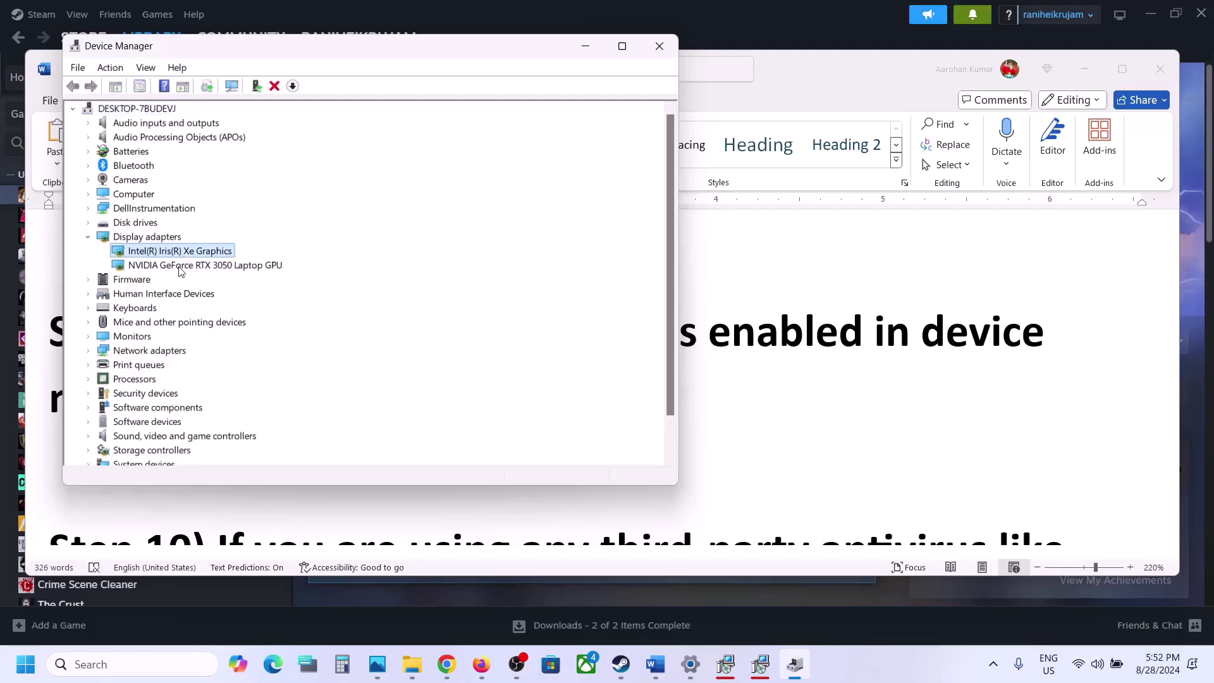
left_click(179, 266)
Check the device options of the NVIDIA GeForce RTX 3050 Laptop GPU without changing any, and close Device Manager
right_click(176, 268)
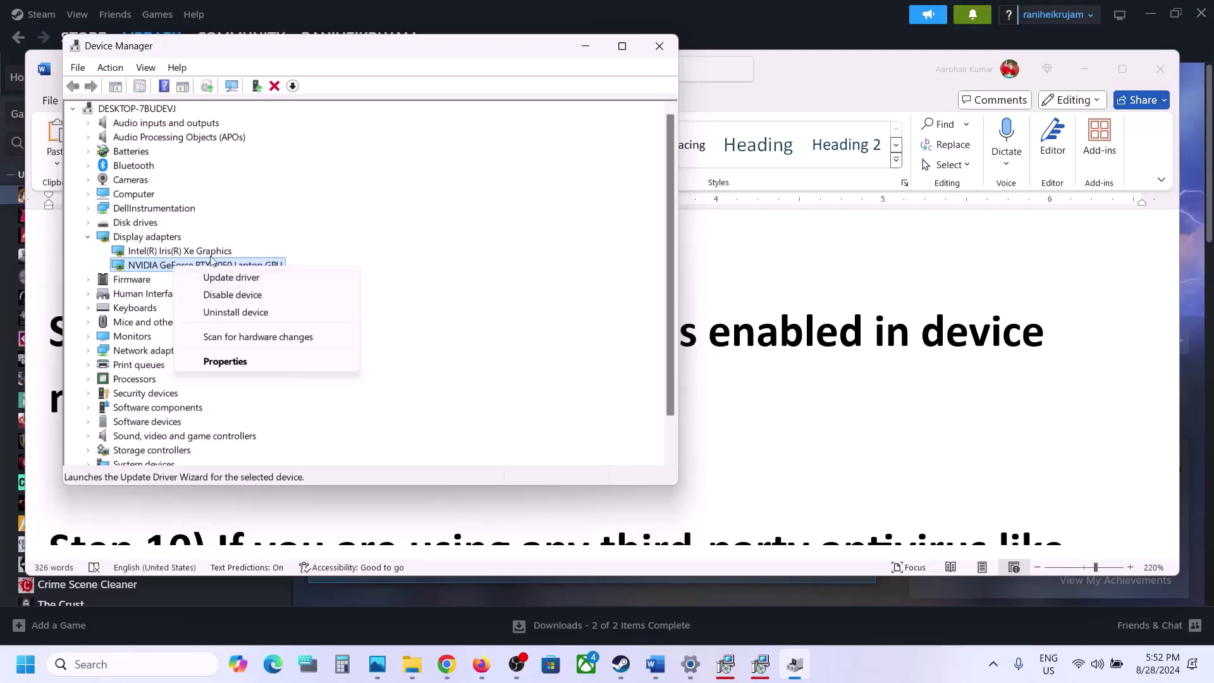
left_click(158, 256)
right_click(174, 266)
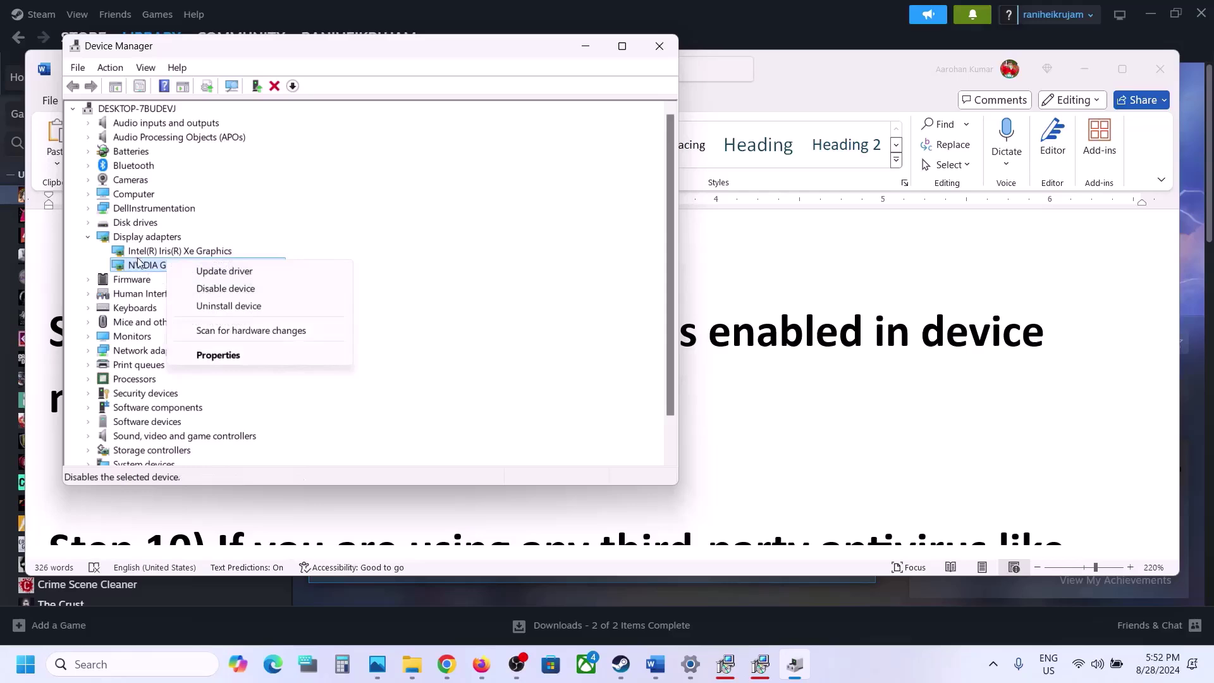
left_click(155, 261)
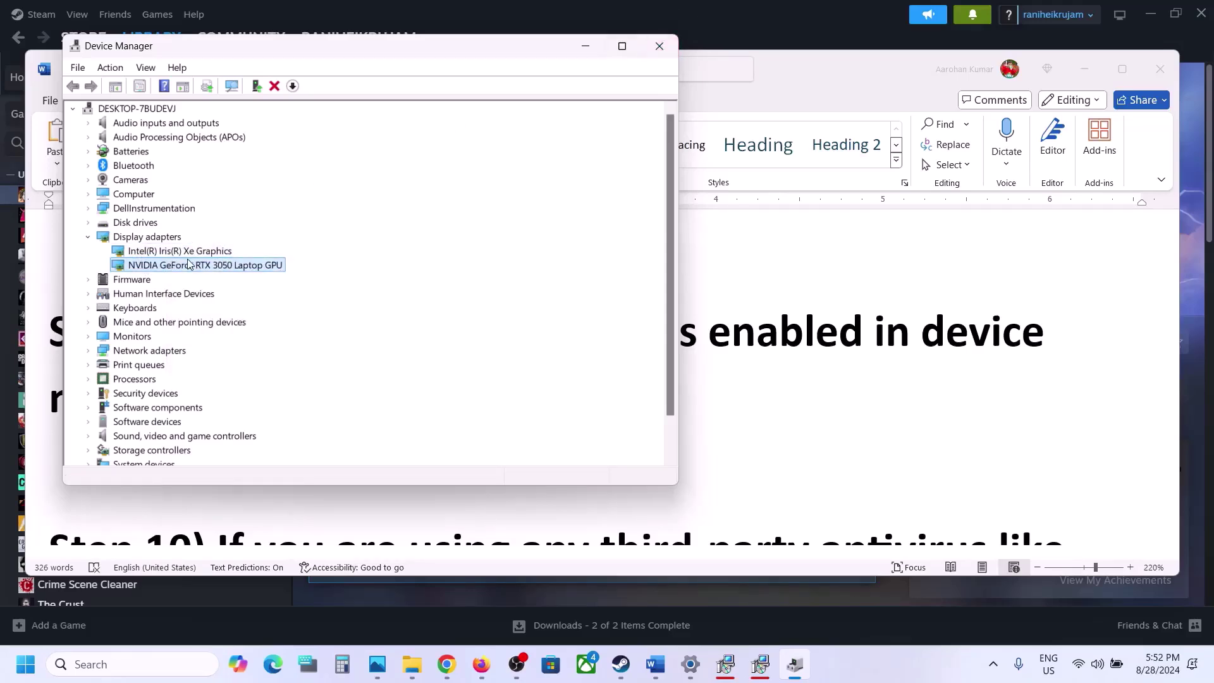
left_click(658, 46)
Read Step 10 about allowing the game exe through the antivirus, controlled folder access and firewall, highlighting its key sentences
scroll(472, 426, "down", 5)
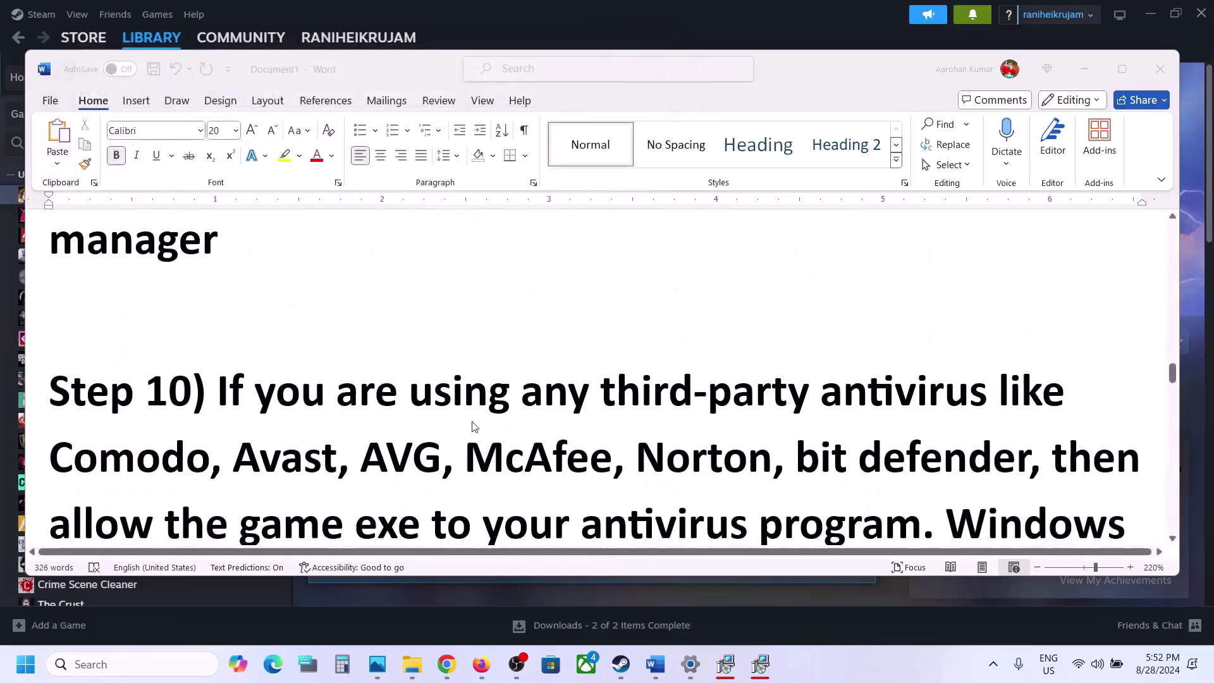
left_click(226, 269)
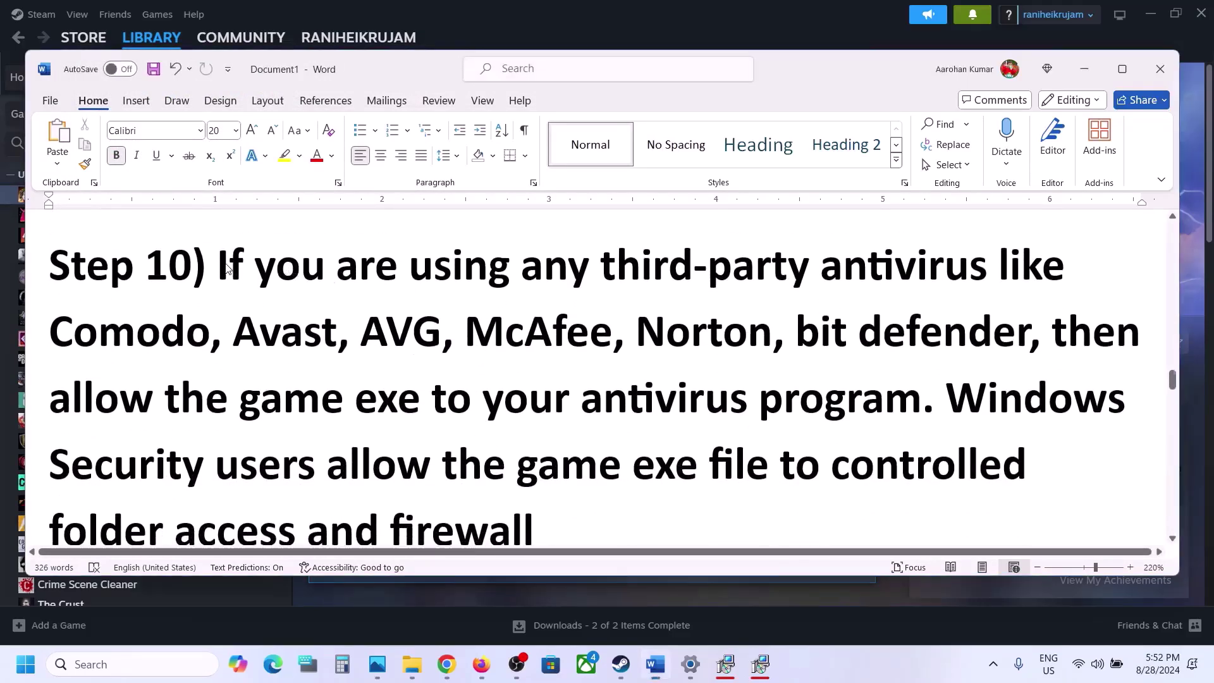
left_click_drag(221, 264, 803, 385)
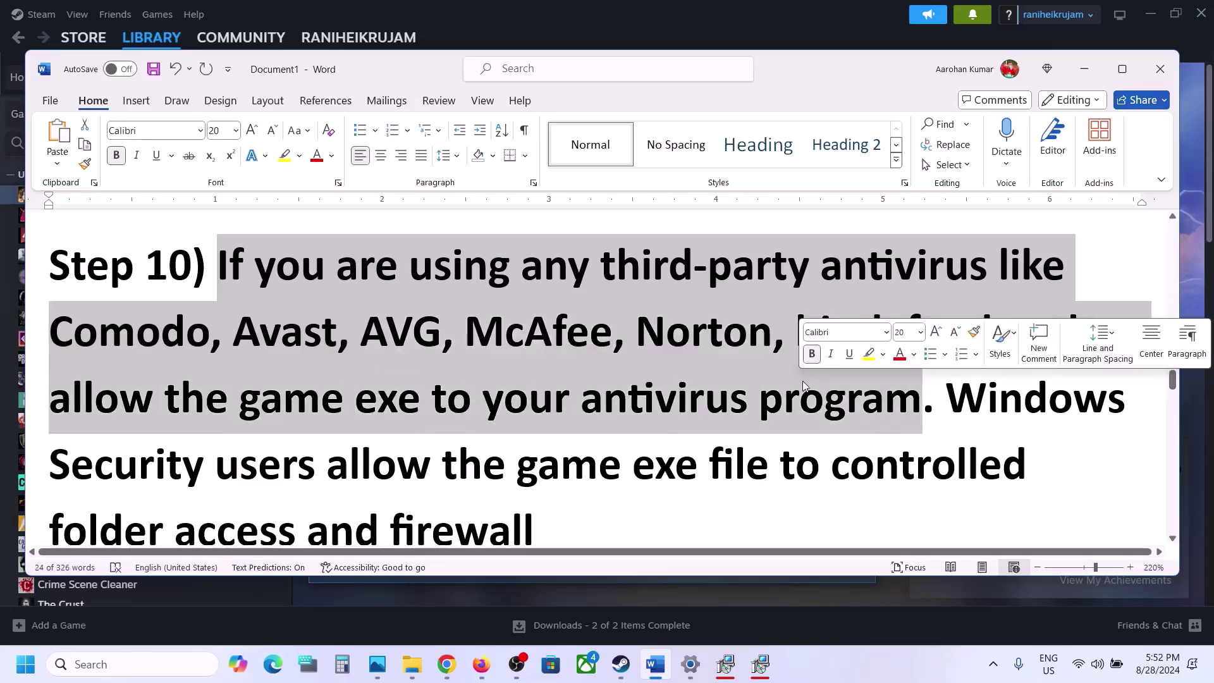
left_click(378, 397)
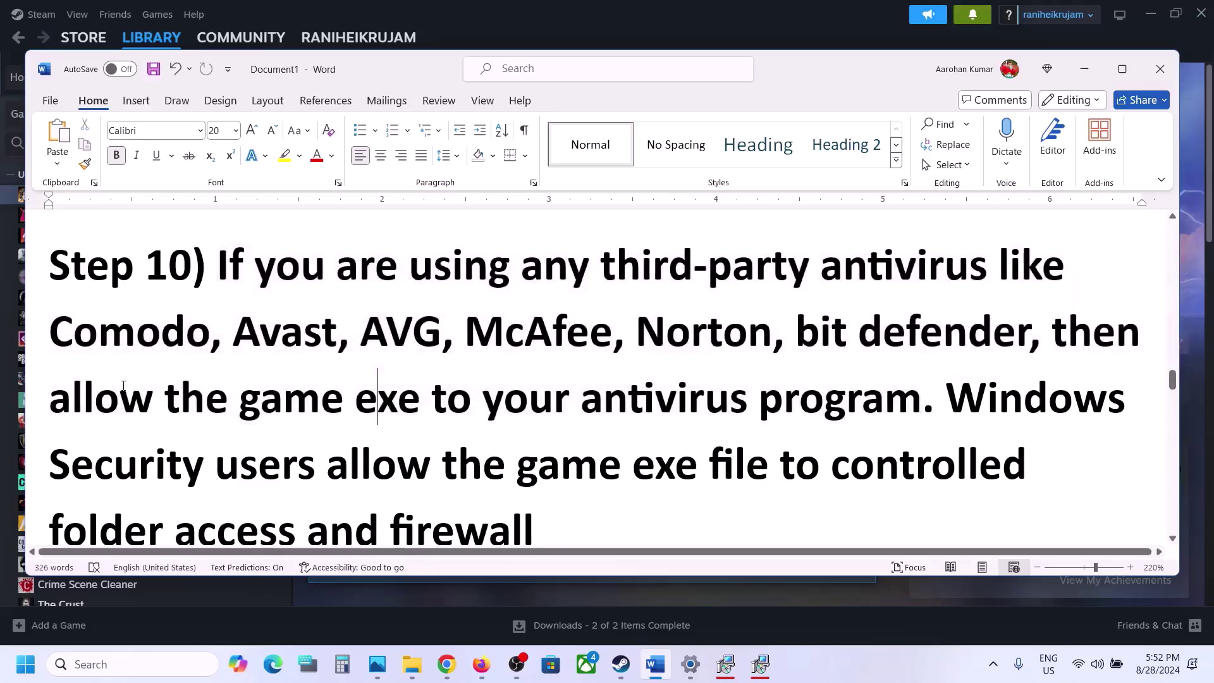
left_click_drag(89, 391, 920, 396)
scroll(918, 398, "down", 2)
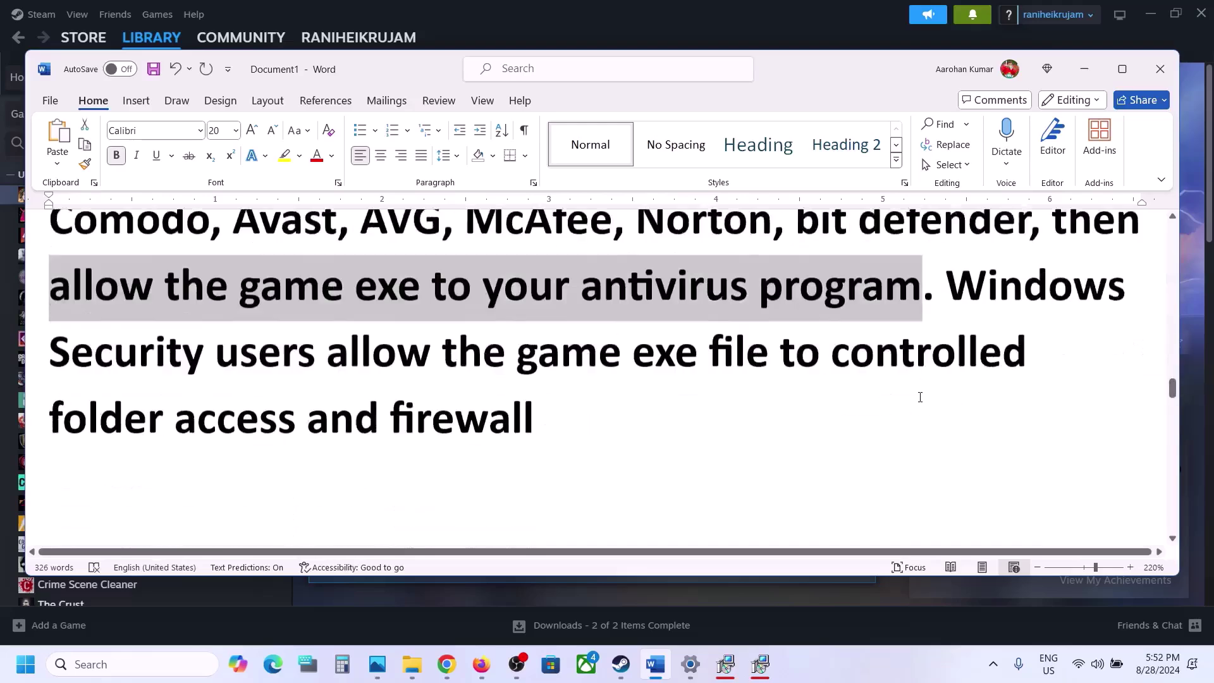
left_click_drag(947, 253, 534, 383)
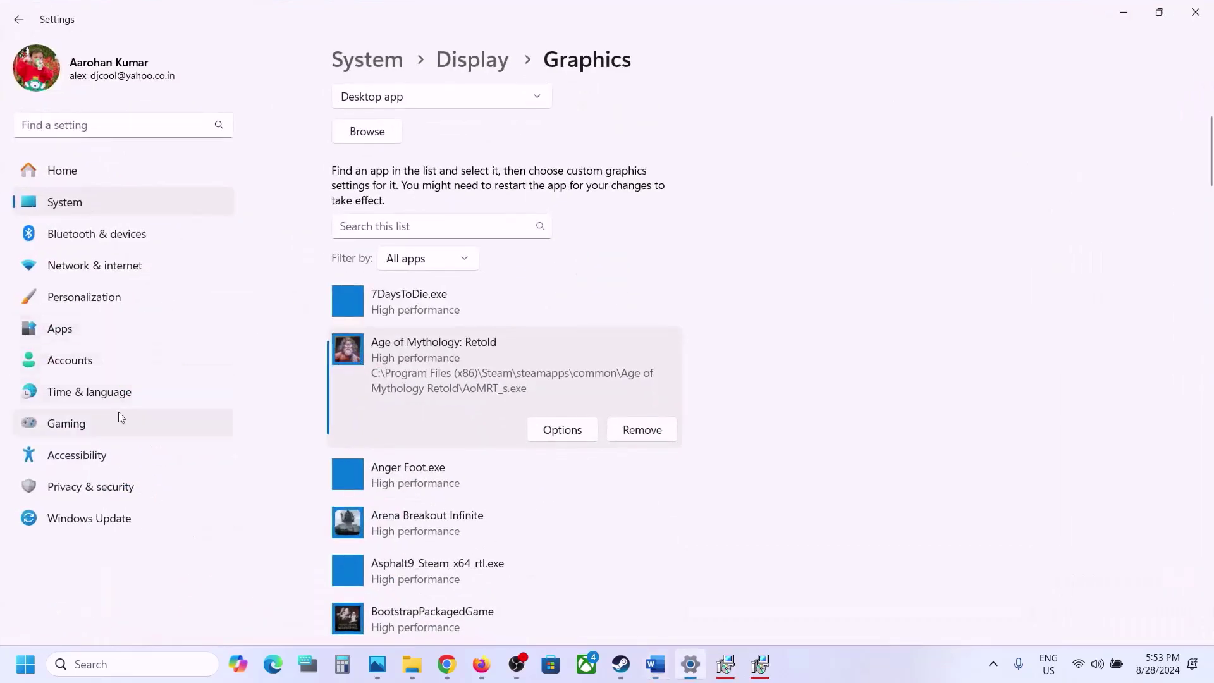
Open the list of apps allowed through Controlled folder access in Windows Security's ransomware protection
left_click(80, 492)
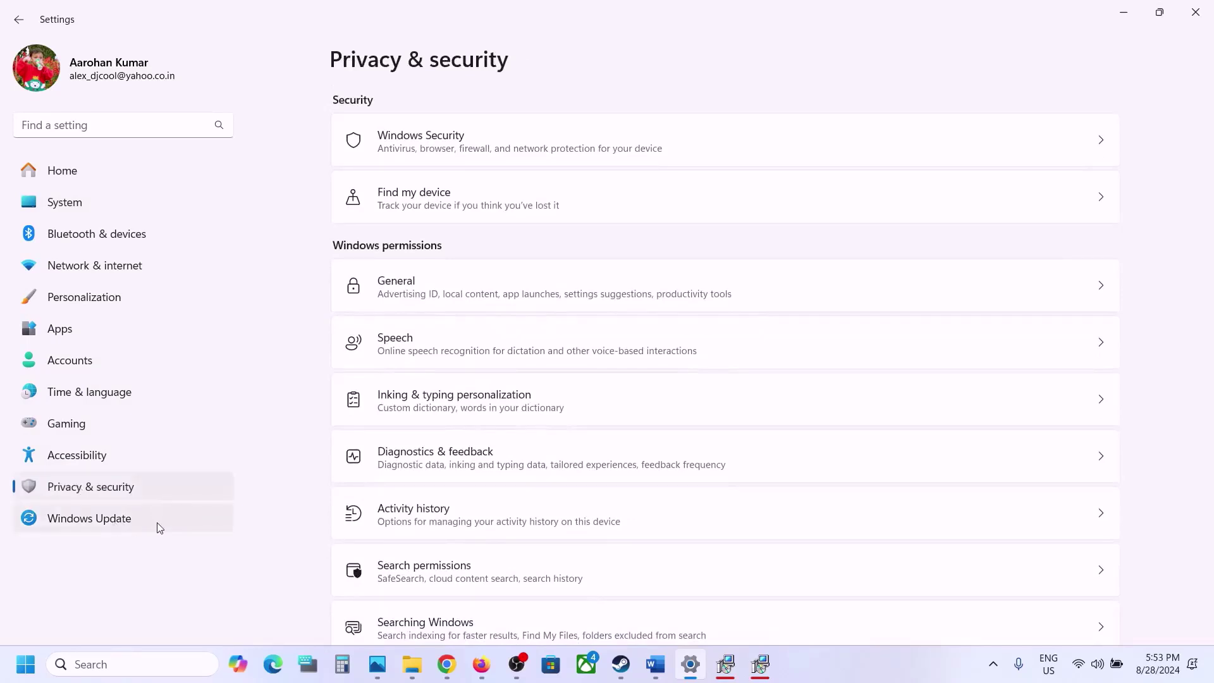
left_click(433, 139)
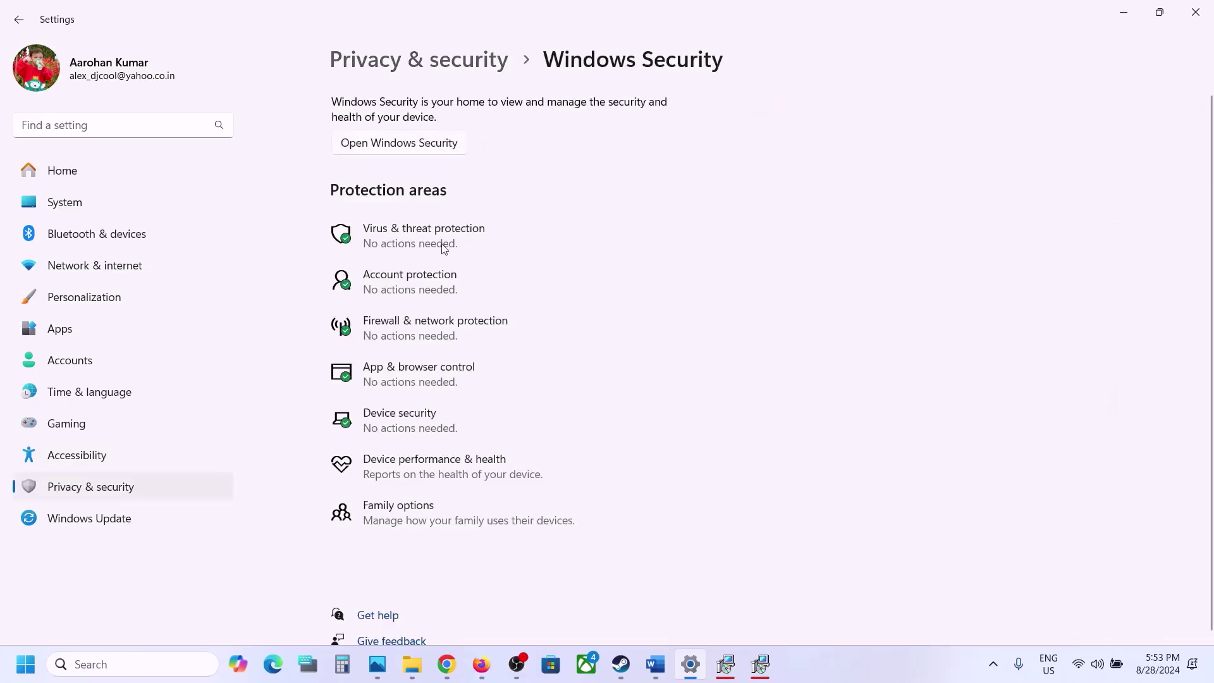
left_click(445, 247)
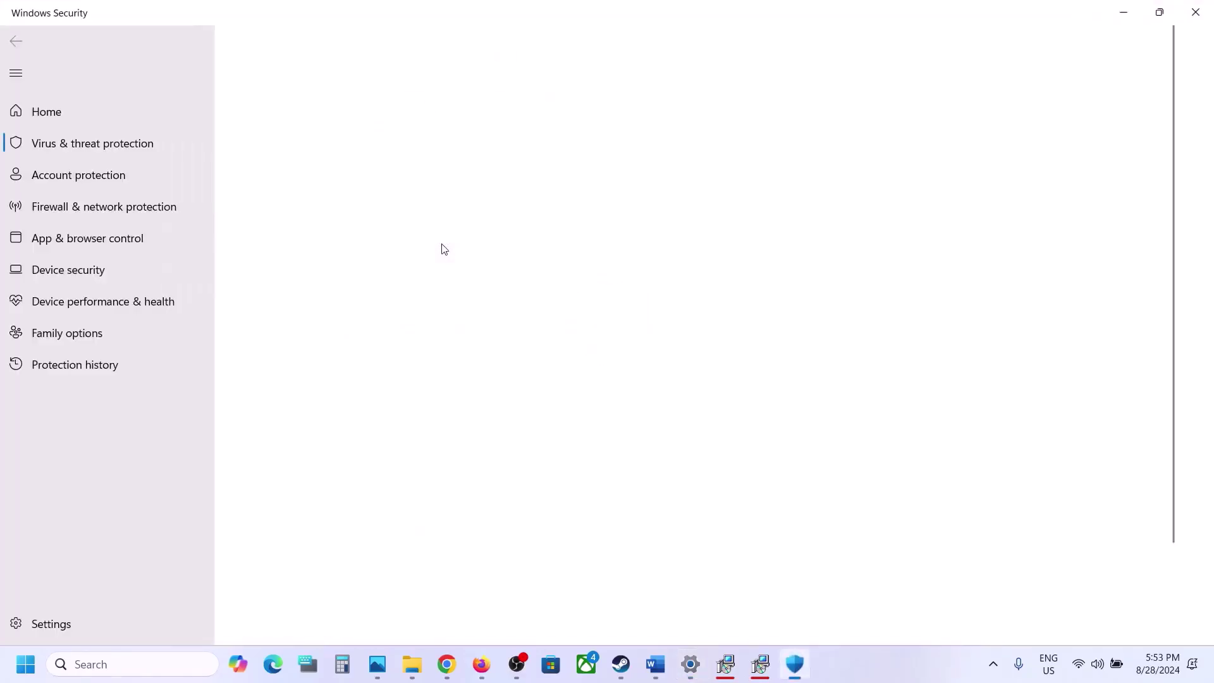
scroll(444, 248, "up", 1)
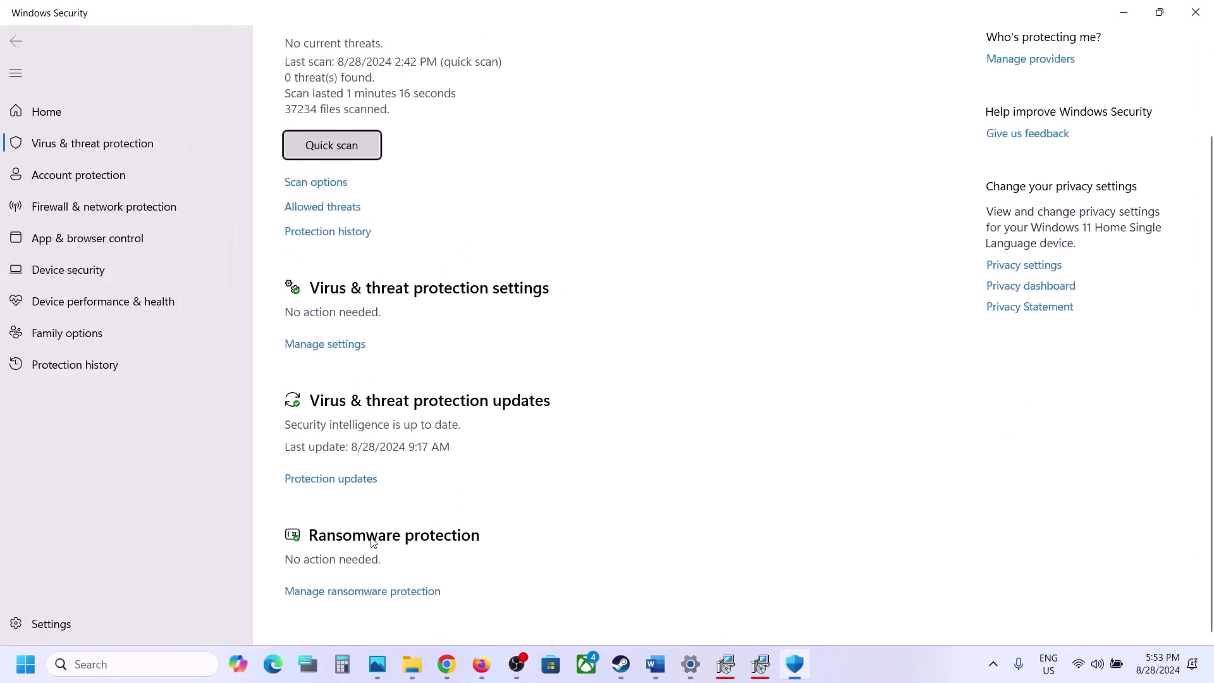
left_click(365, 591)
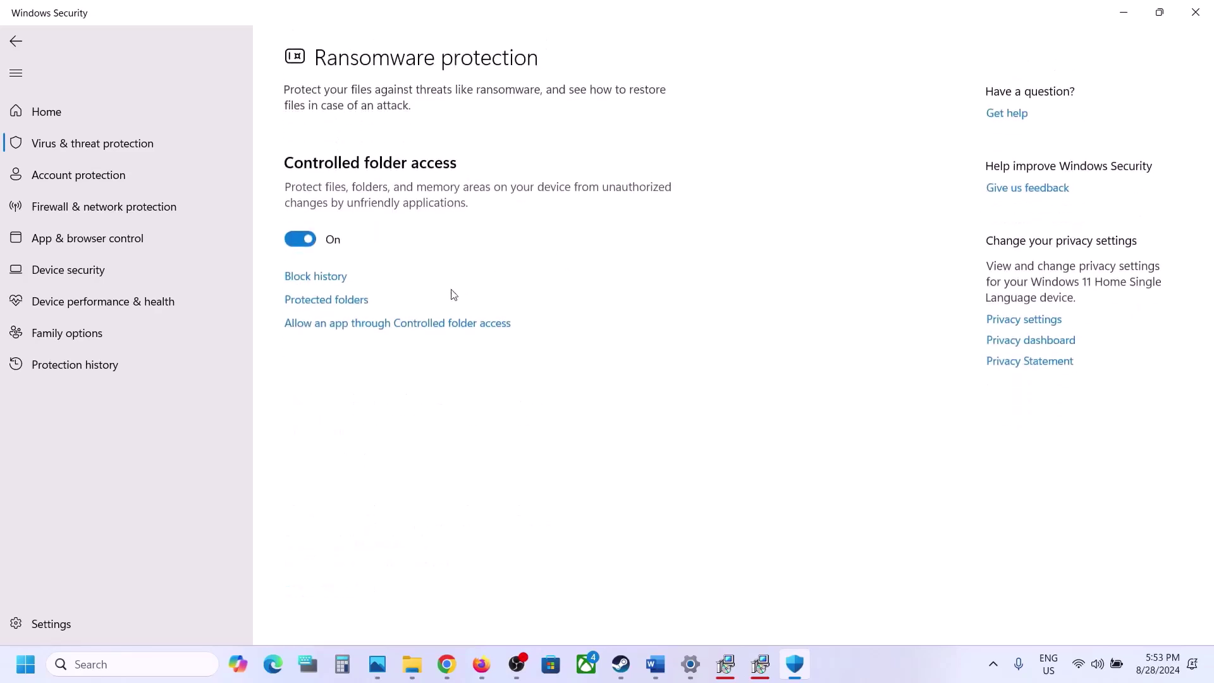
left_click(416, 326)
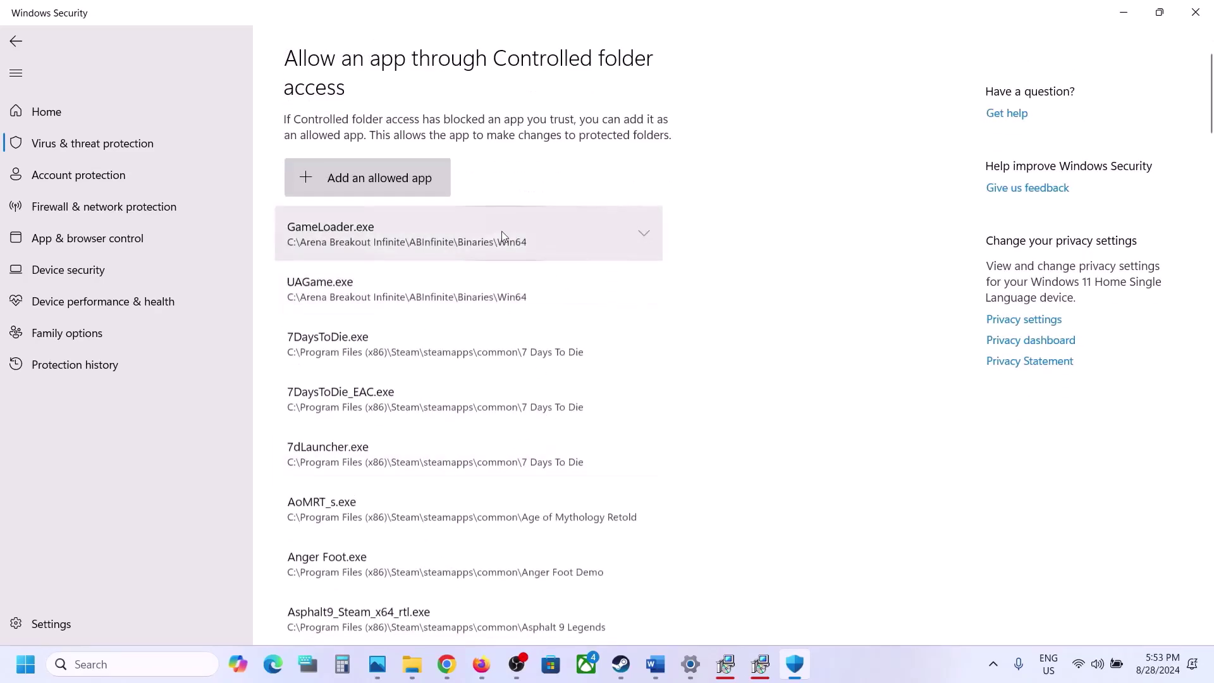
Add AoMRT_s from the Age of Mythology Retold folder as an allowed app for Controlled folder access
left_click(416, 184)
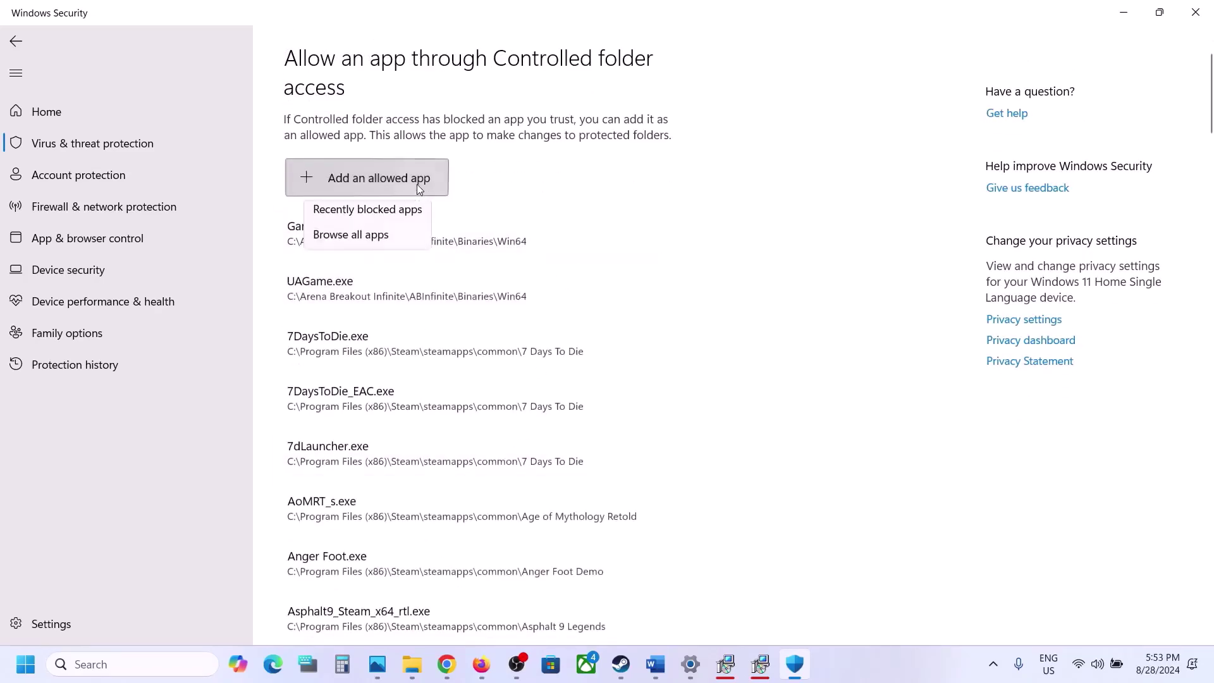
left_click(379, 234)
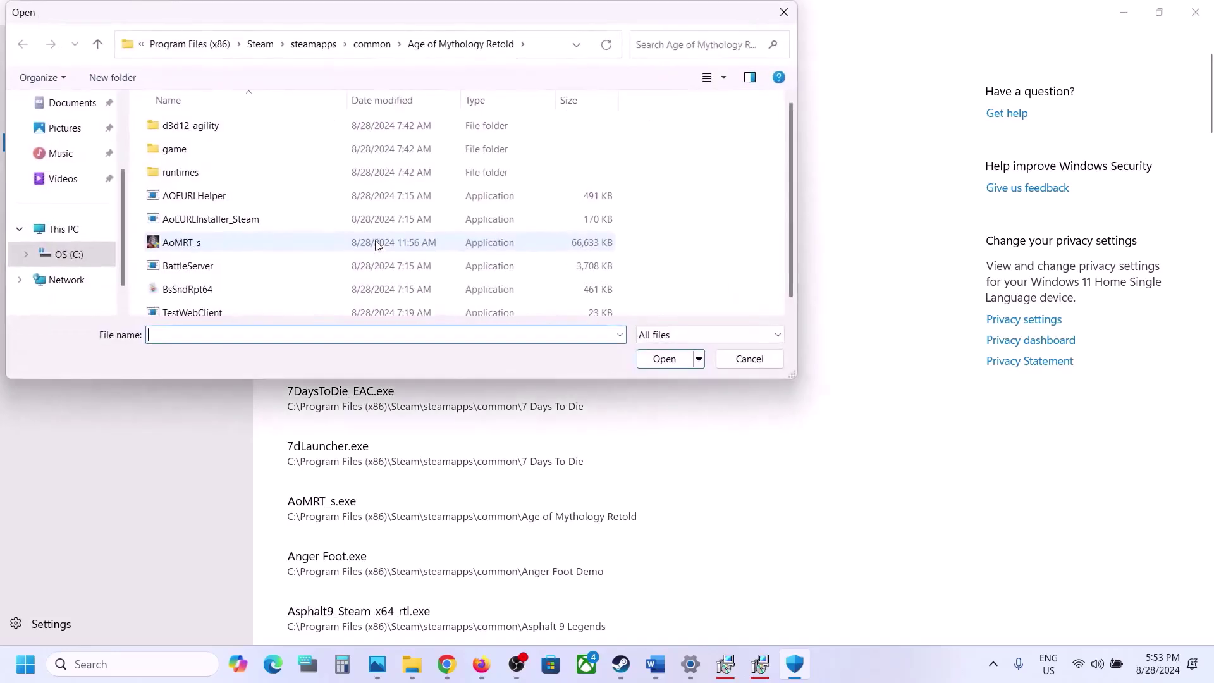
left_click(182, 242)
left_click(660, 360)
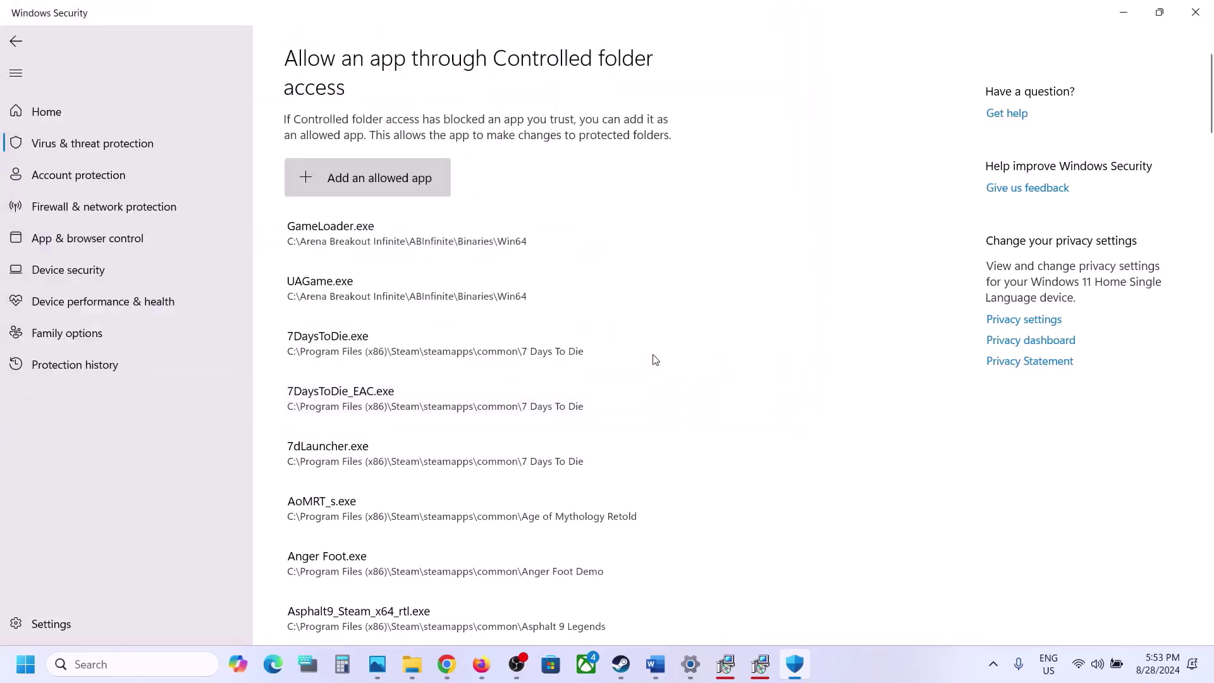
Open Windows Defender Firewall's allowed apps list from Control Panel and enable changing its settings
left_click(108, 664)
type("control panel")
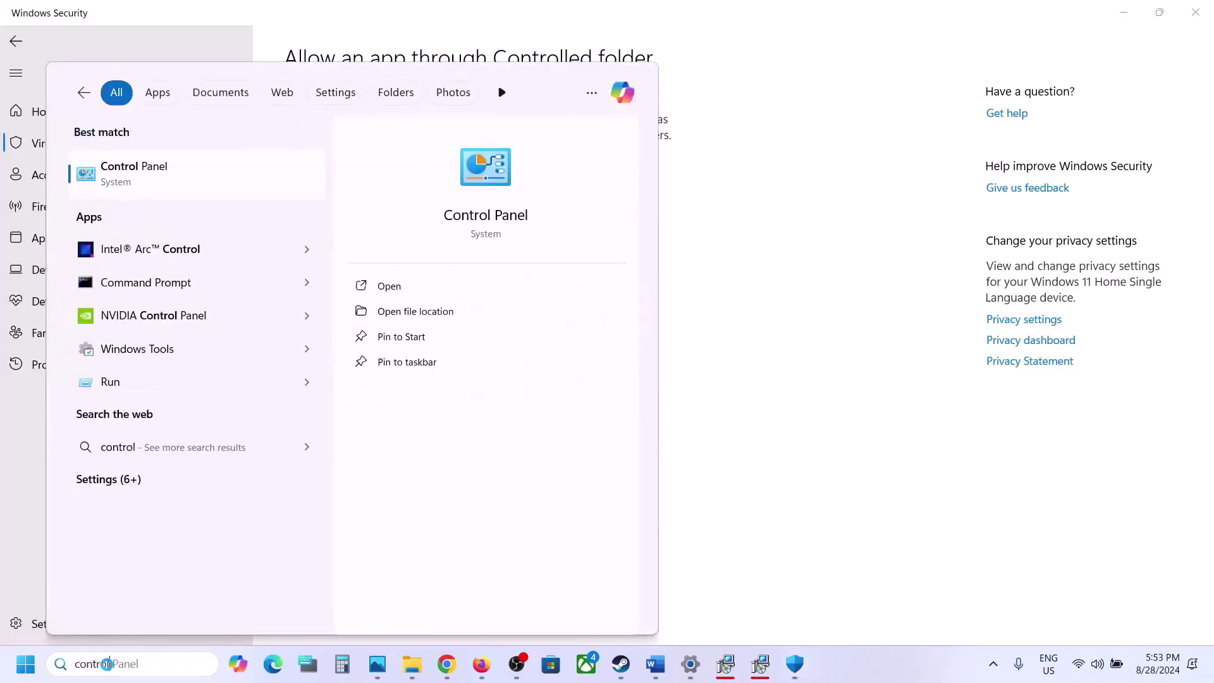
key("Return")
left_click(506, 284)
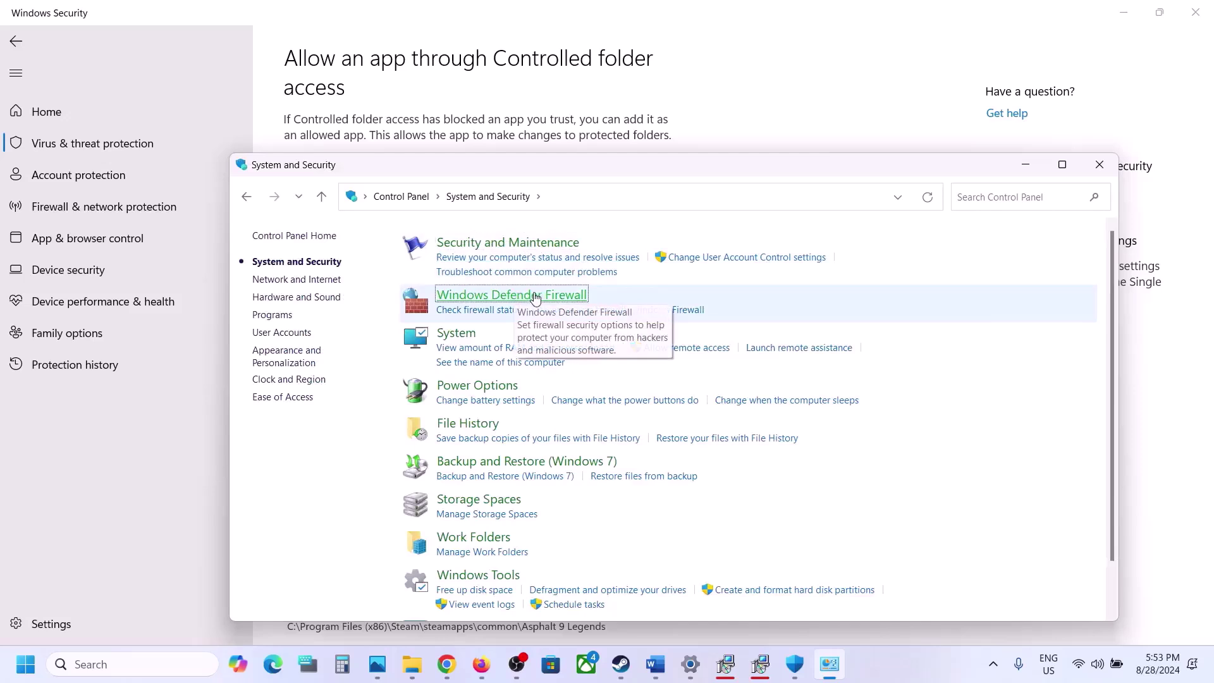
left_click(535, 295)
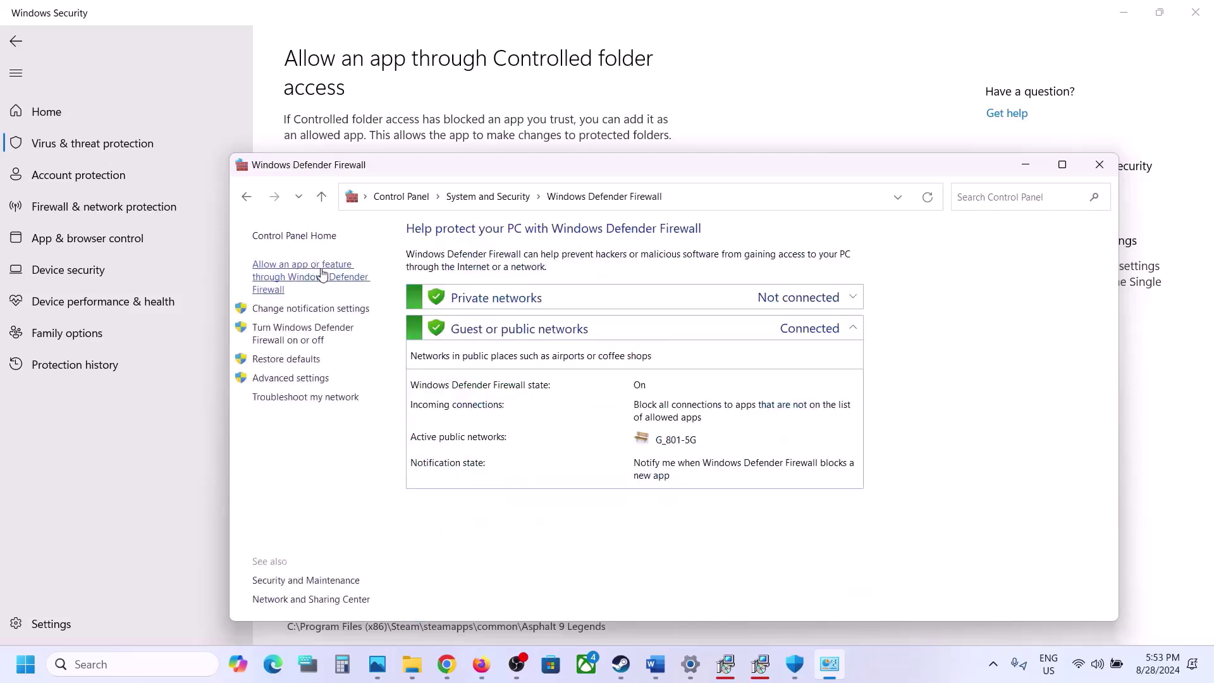
left_click(322, 275)
left_click(837, 282)
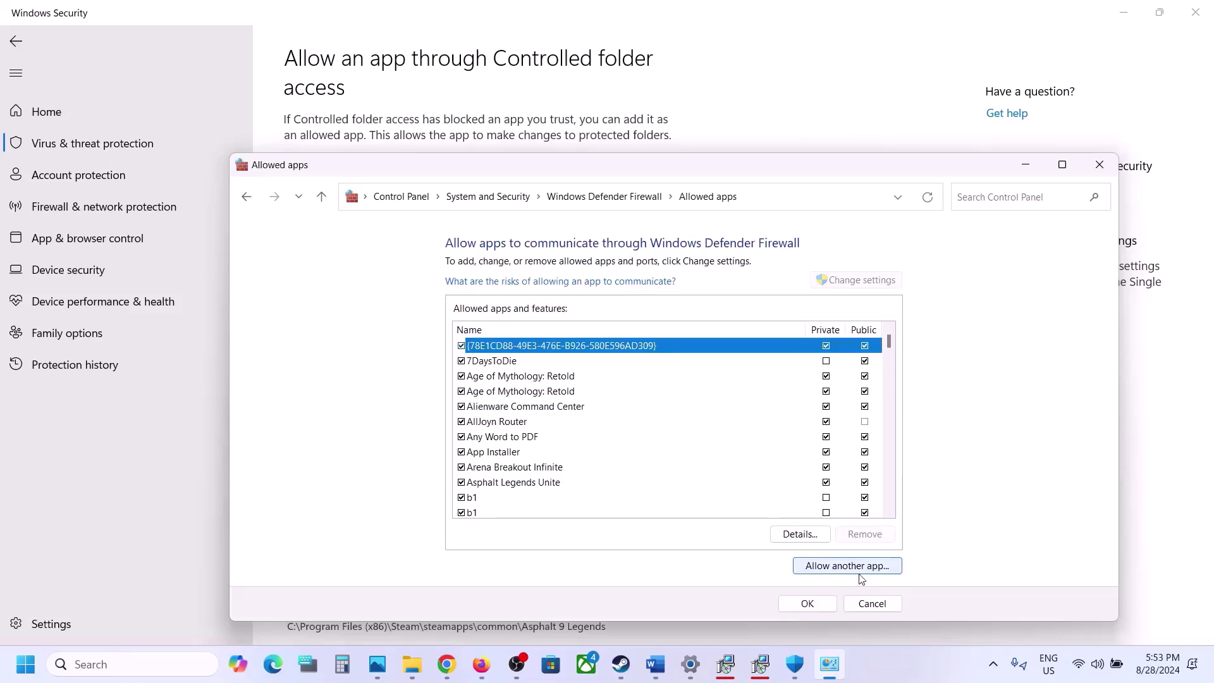
Try to add AoMRT_s from the Age of Mythology Retold folder to the firewall's allowed apps
left_click(860, 571)
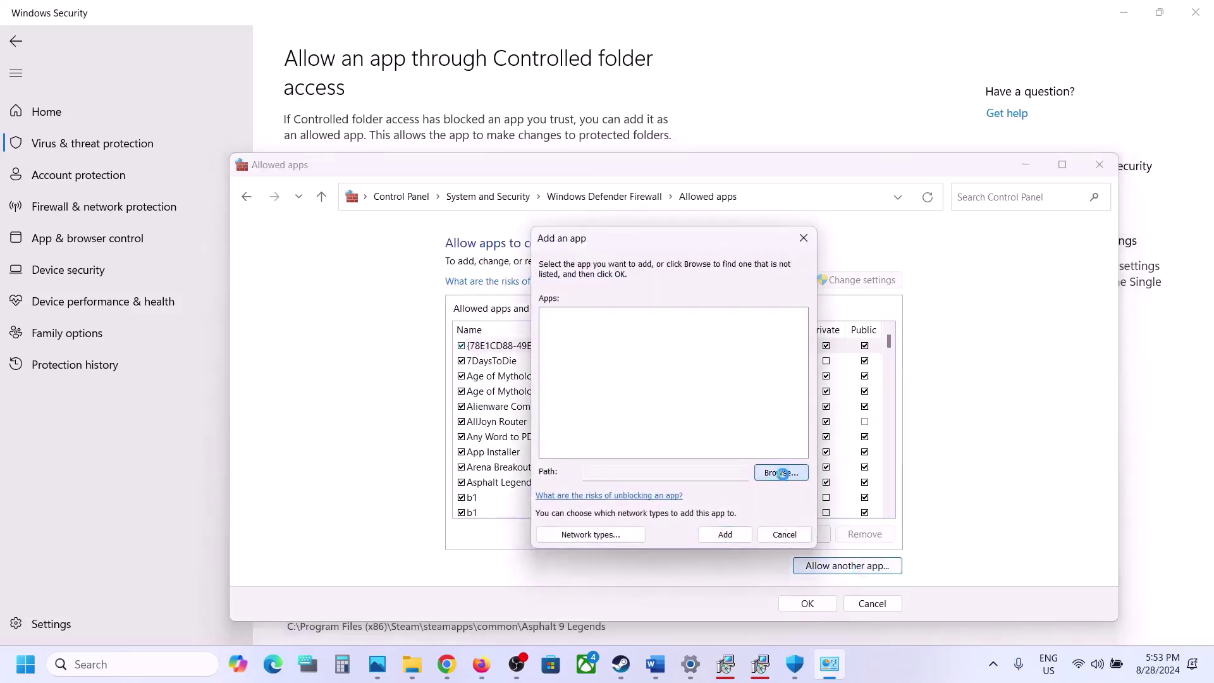
left_click(782, 474)
left_click(790, 457)
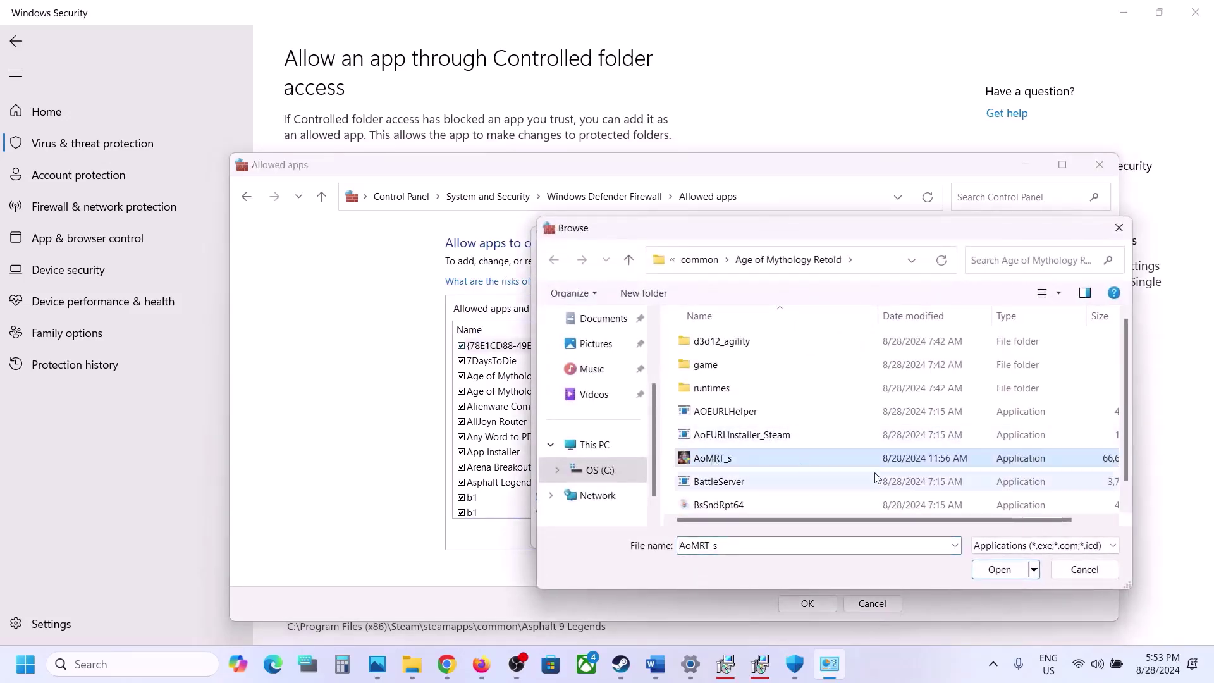
left_click(999, 569)
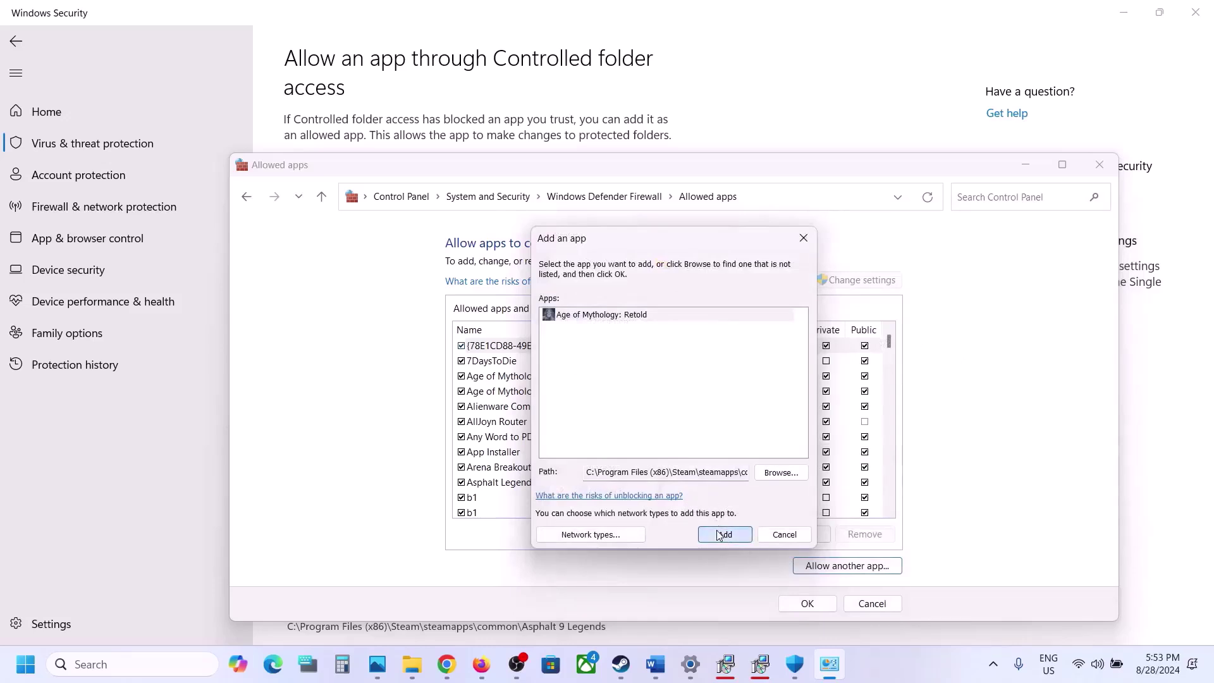
left_click(720, 535)
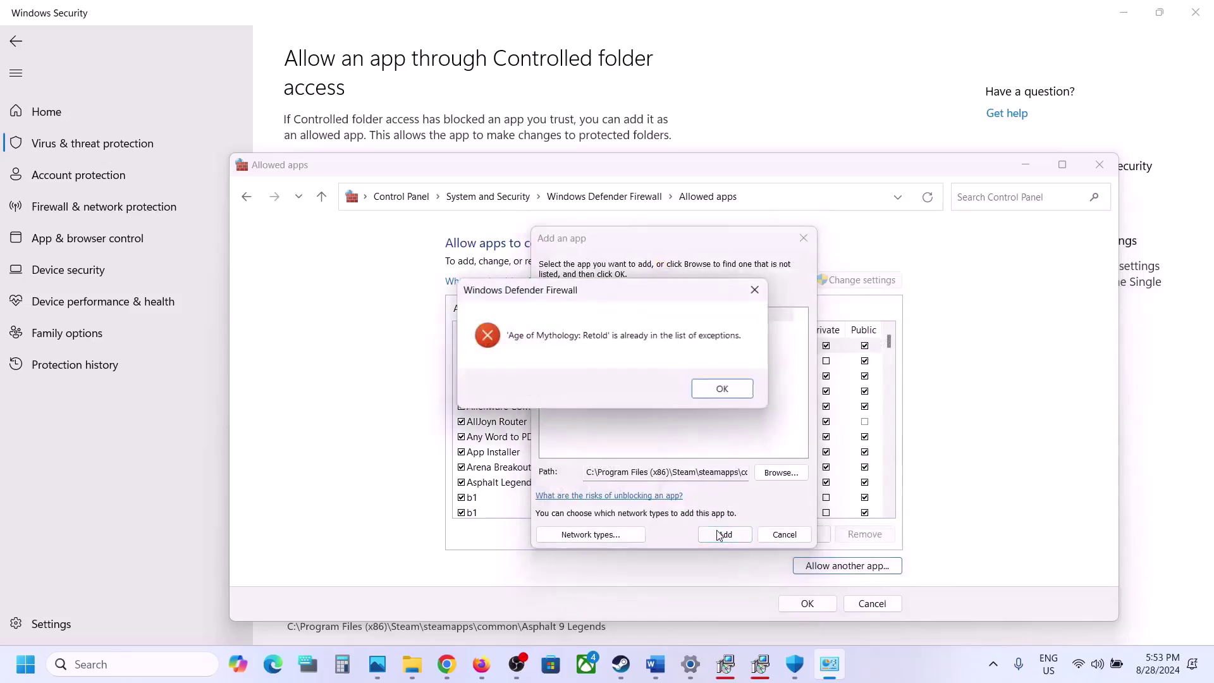
left_click(725, 387)
left_click(803, 238)
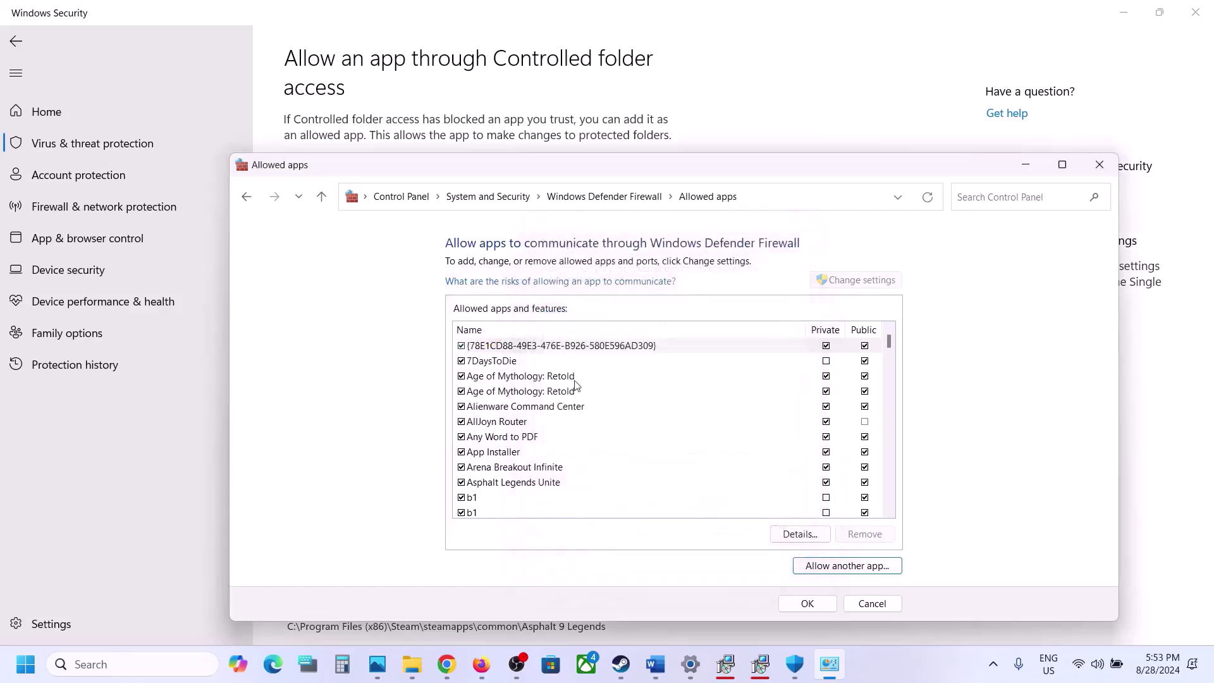
Check both Age of Mythology: Retold entries in the firewall list, accept the list, and close Control Panel, Windows Security and Settings
left_click(551, 378)
left_click(553, 392)
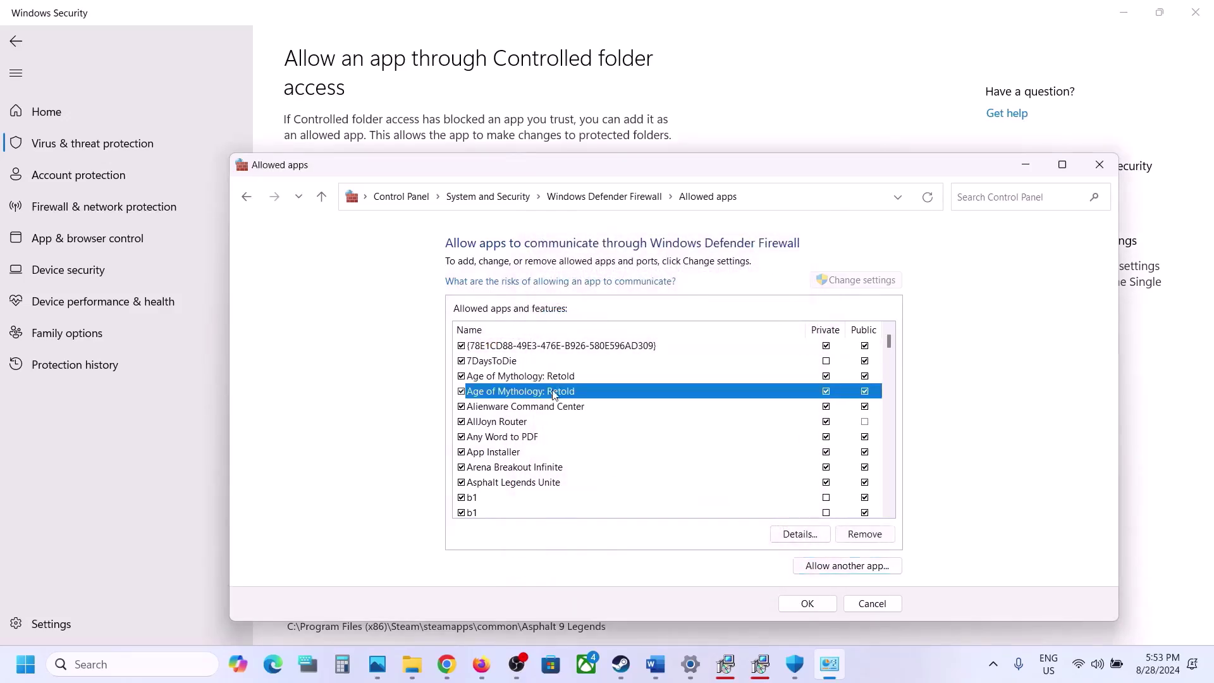
left_click(807, 604)
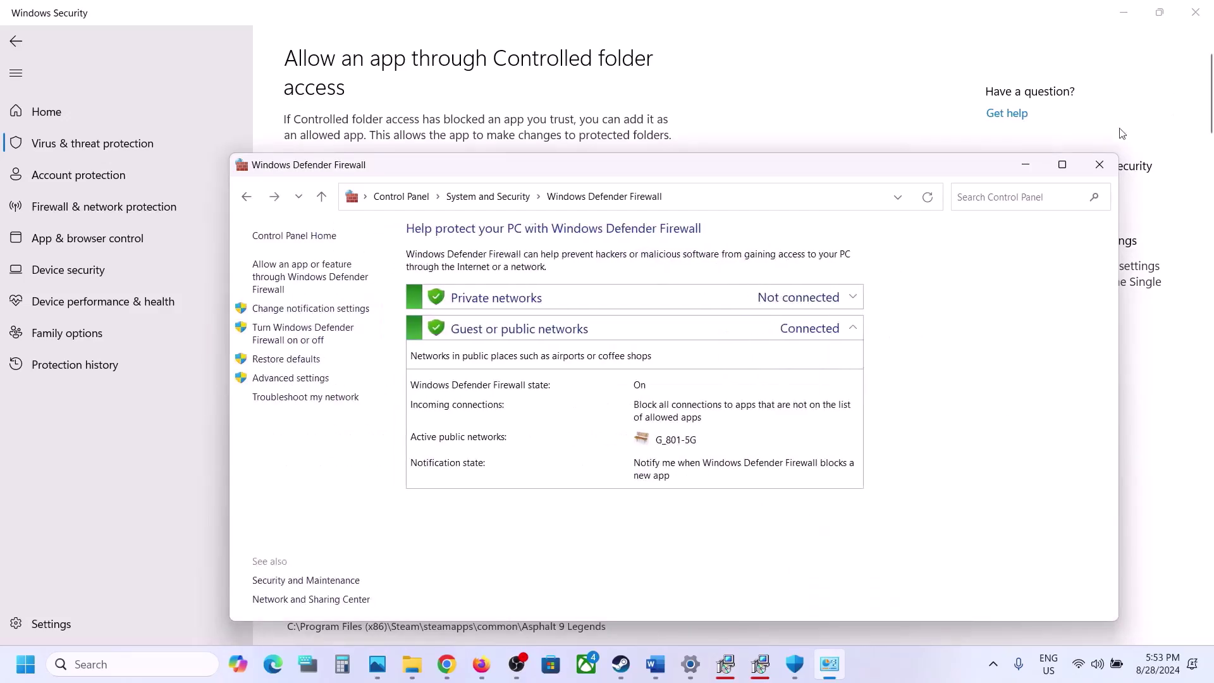
left_click(1100, 162)
left_click(1195, 12)
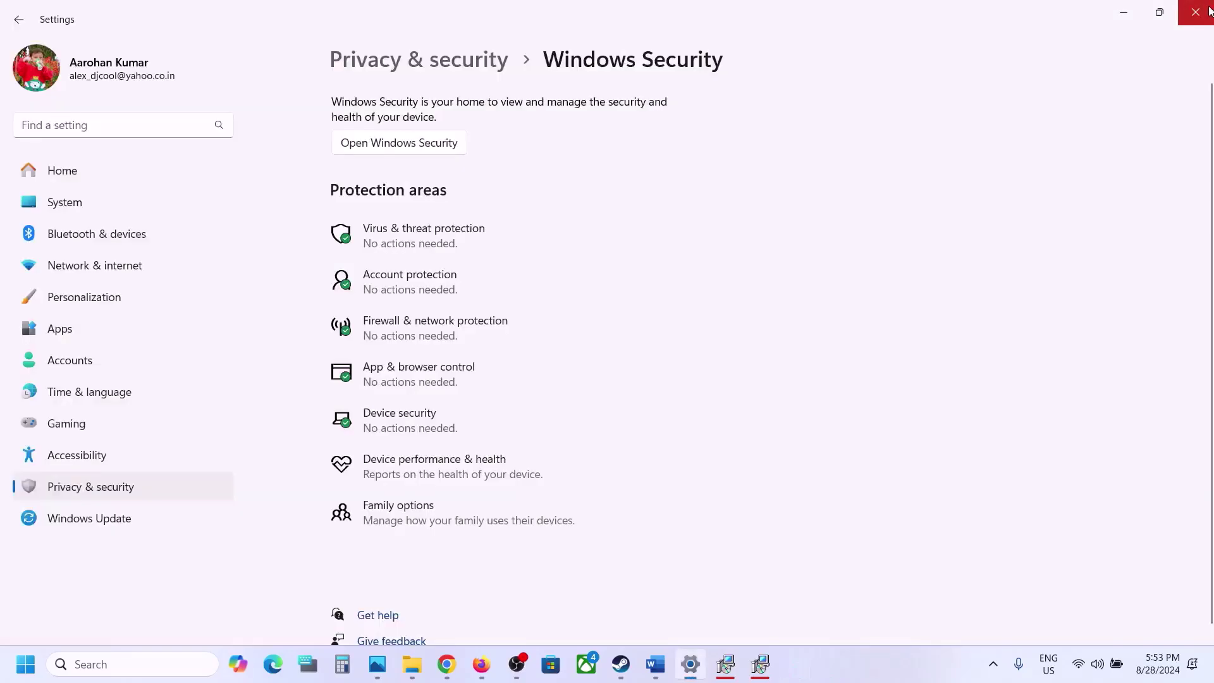
left_click(1195, 12)
Highlight "Update Windows" in Step 11 of the Word document and run a check for updates in Windows Update settings
scroll(565, 435, "down", 3)
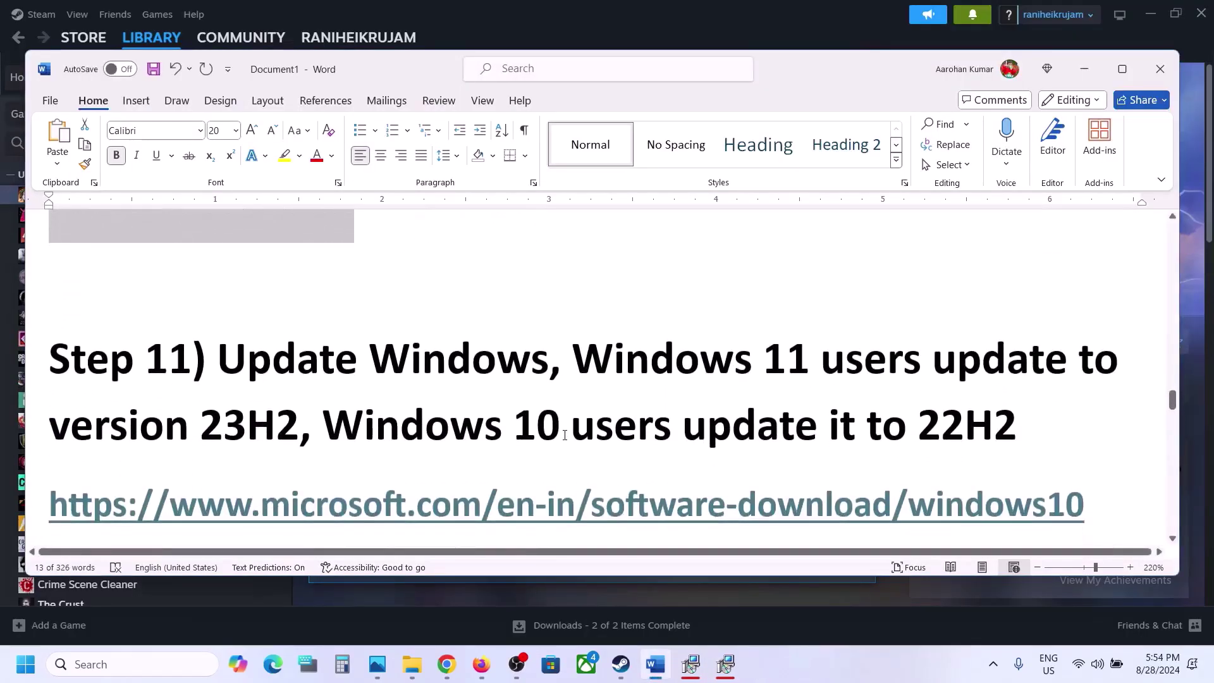
left_click_drag(249, 358, 519, 360)
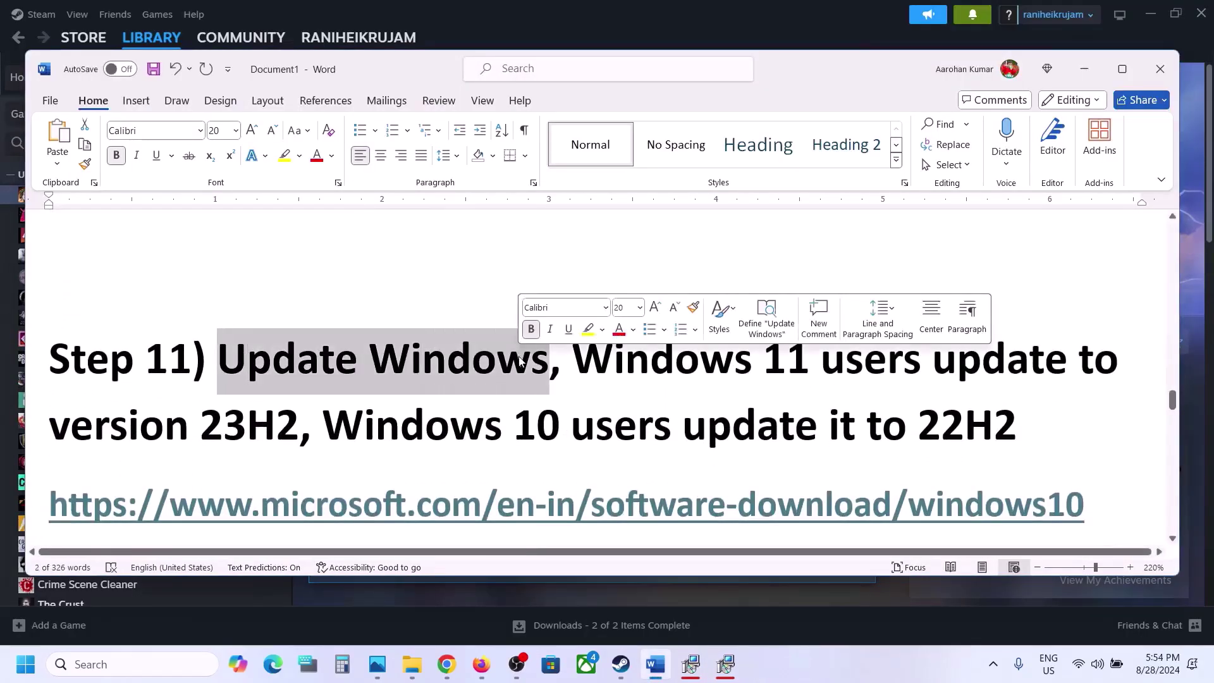
key("super+i")
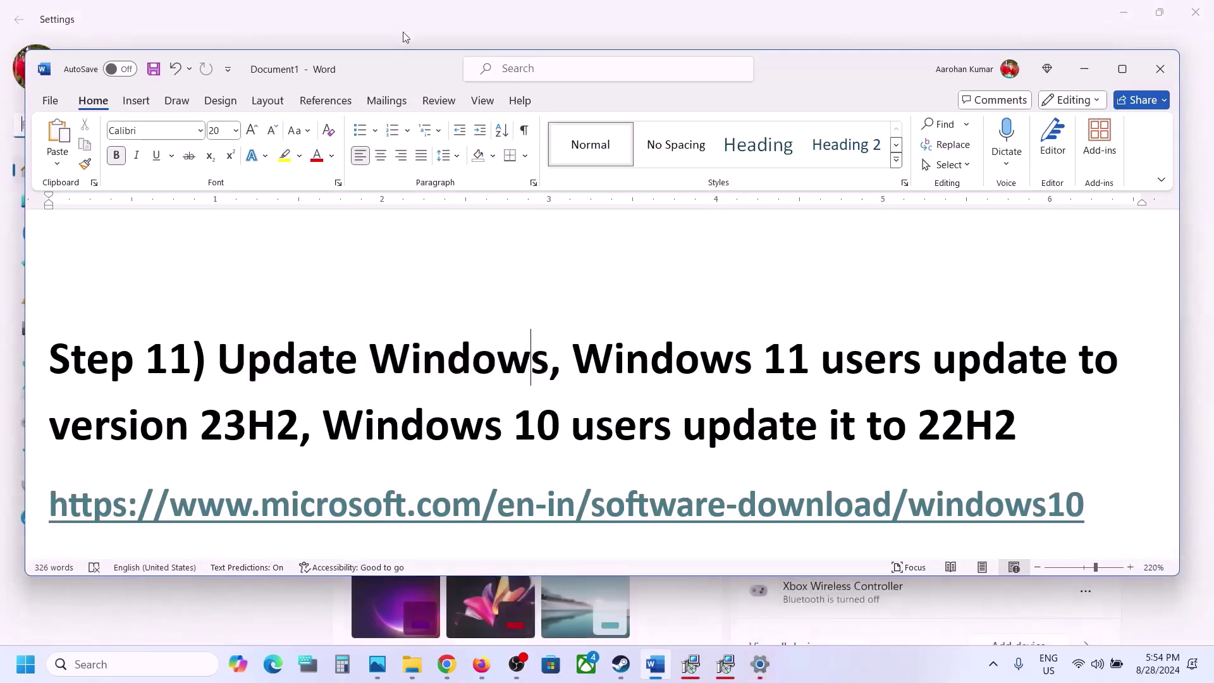
left_click(94, 520)
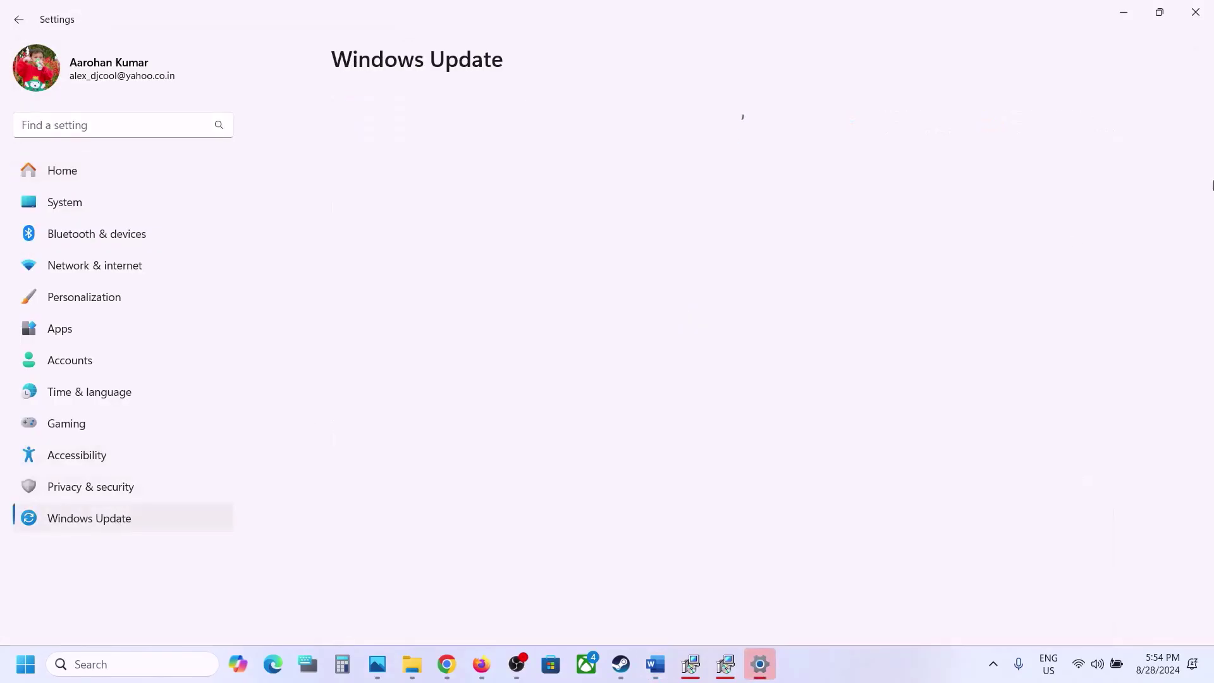
left_click(1064, 124)
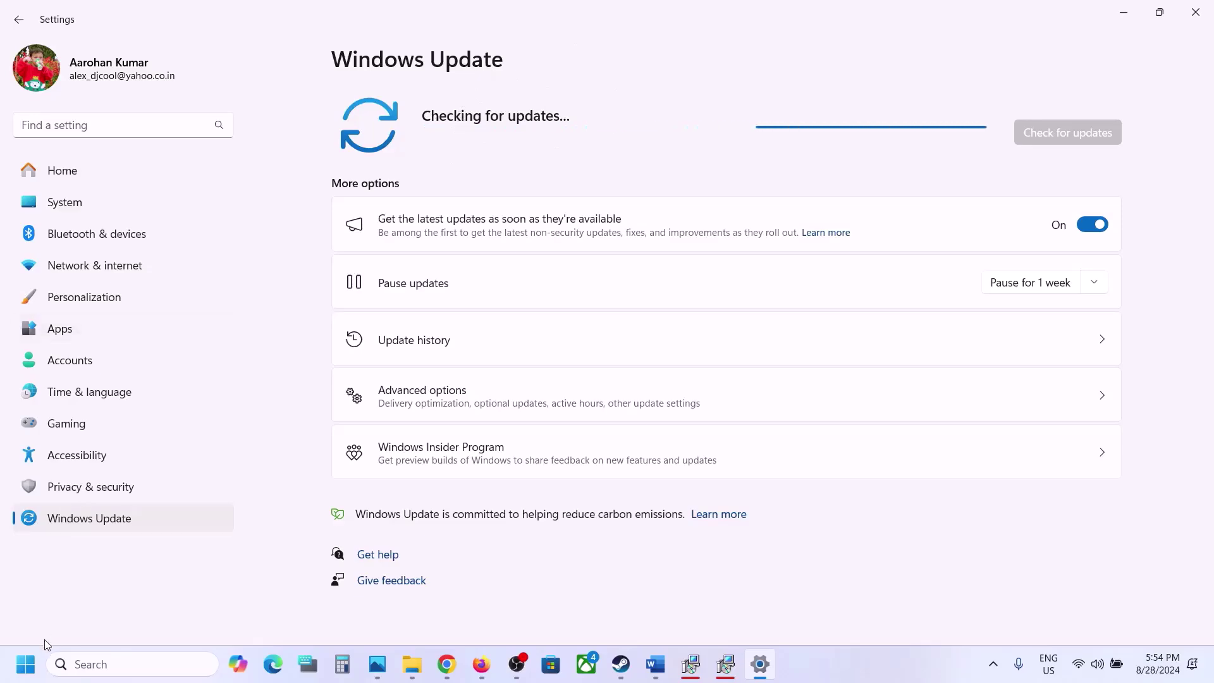
View the Windows power options, including Restart, without choosing any
left_click(26, 663)
left_click(461, 610)
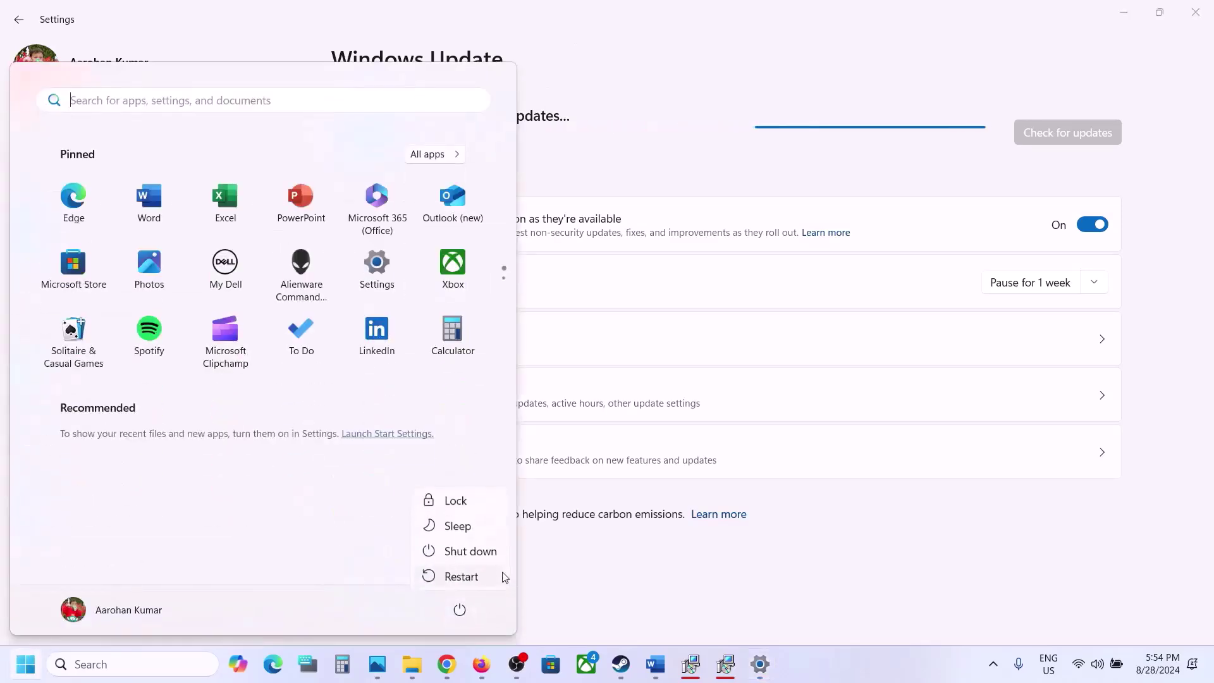
left_click(682, 539)
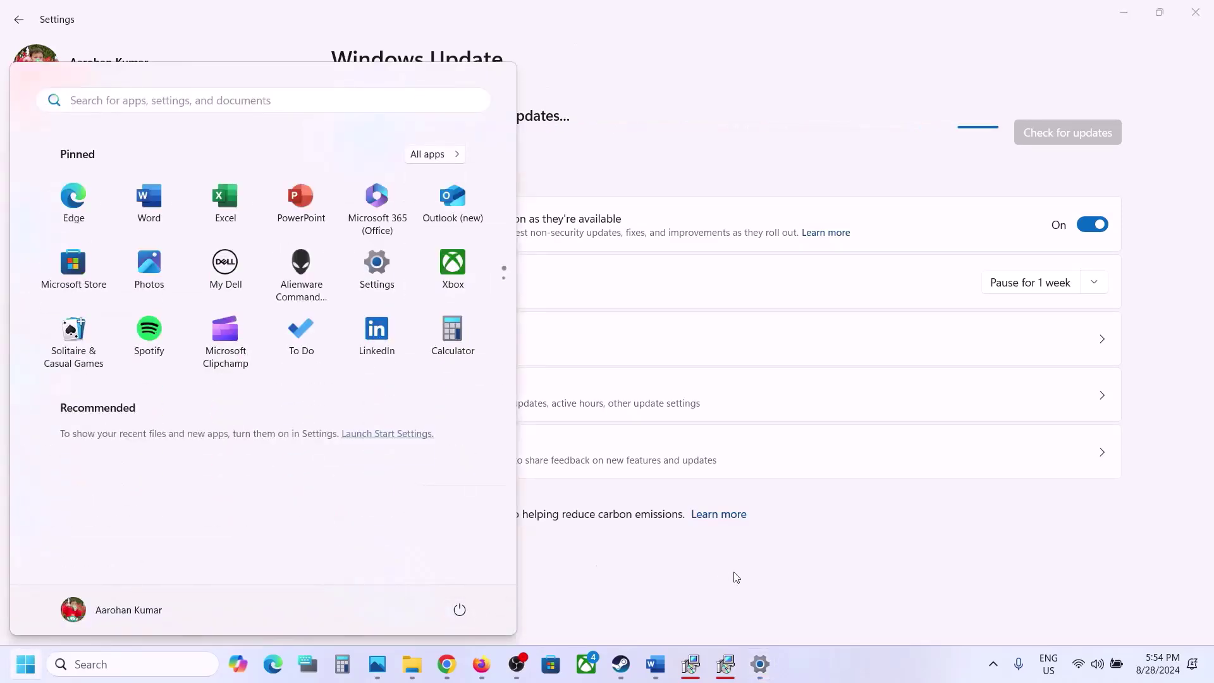
Run winver to view the installed Windows version and move the About Windows window to the middle of the screen
left_click(101, 663)
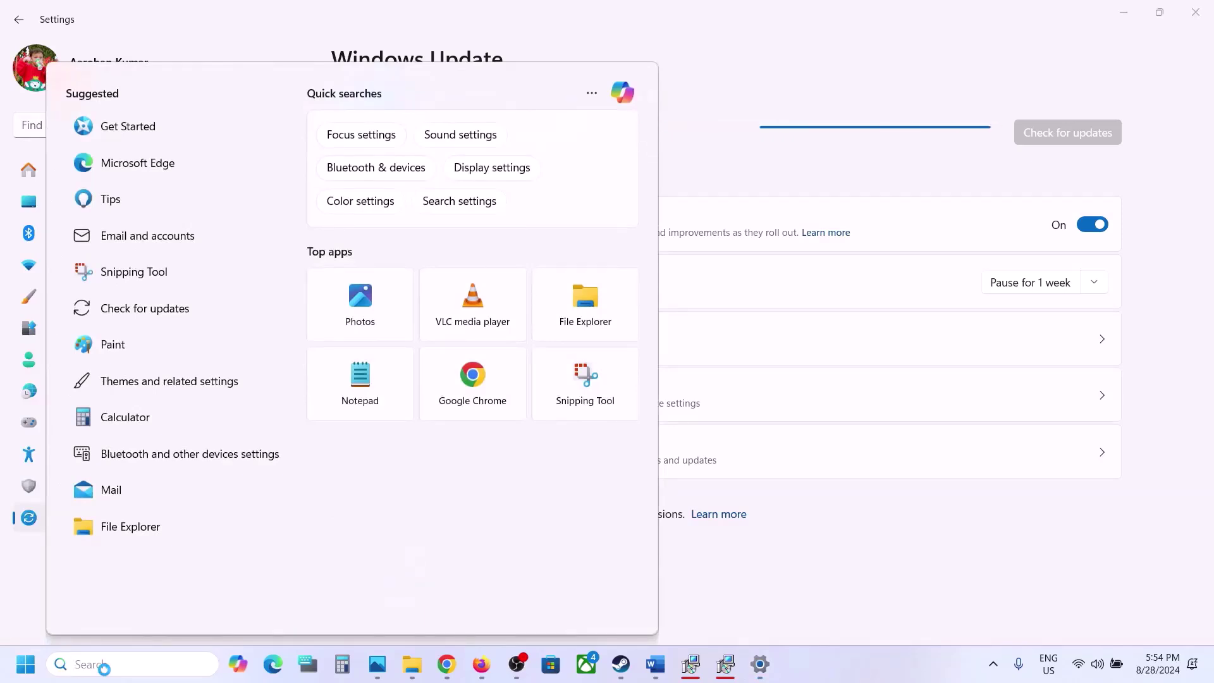
type("winver")
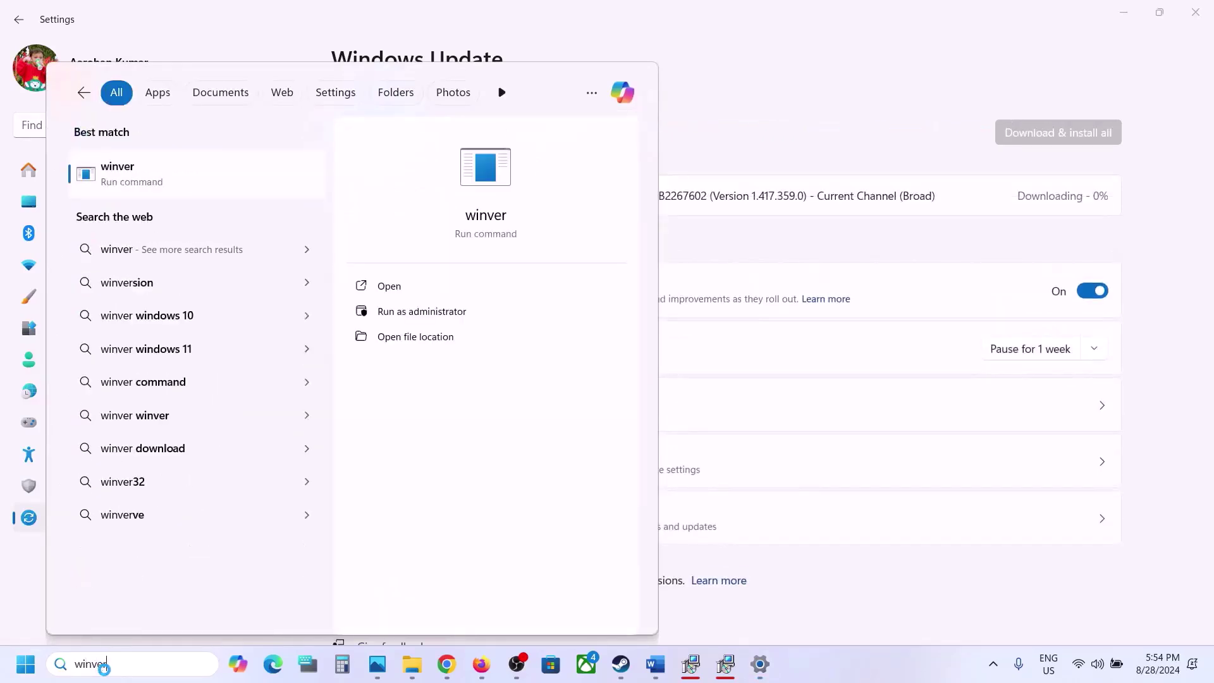
left_click(158, 182)
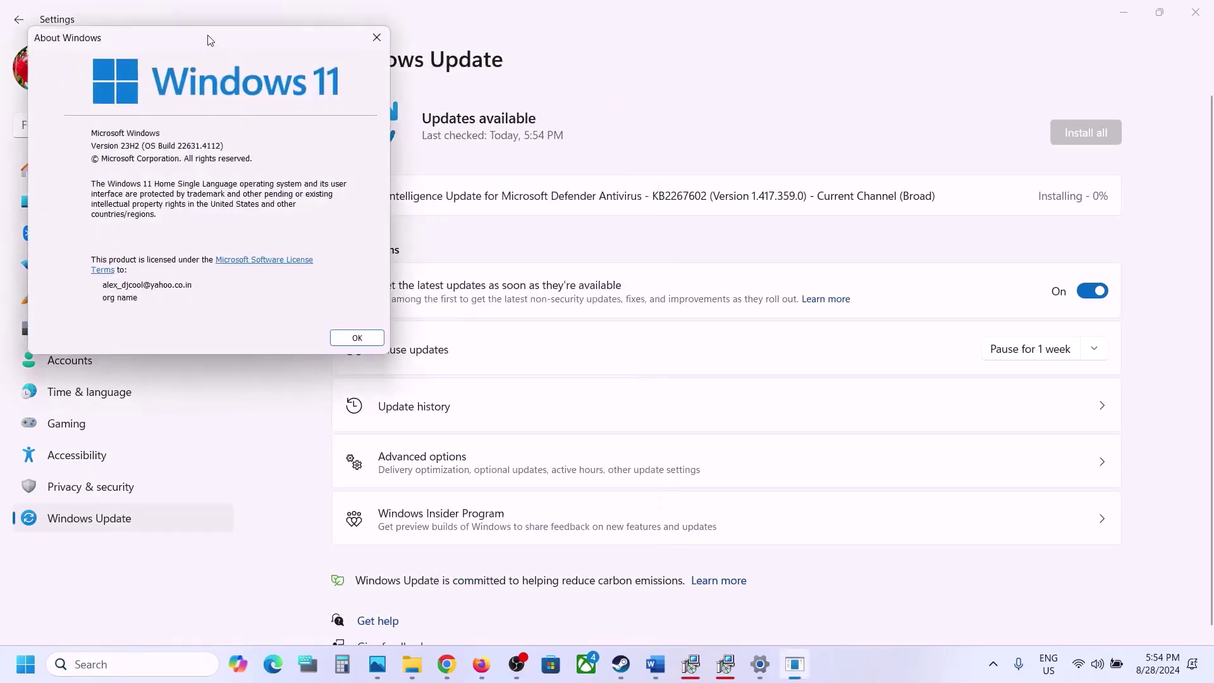
left_click_drag(210, 39, 572, 238)
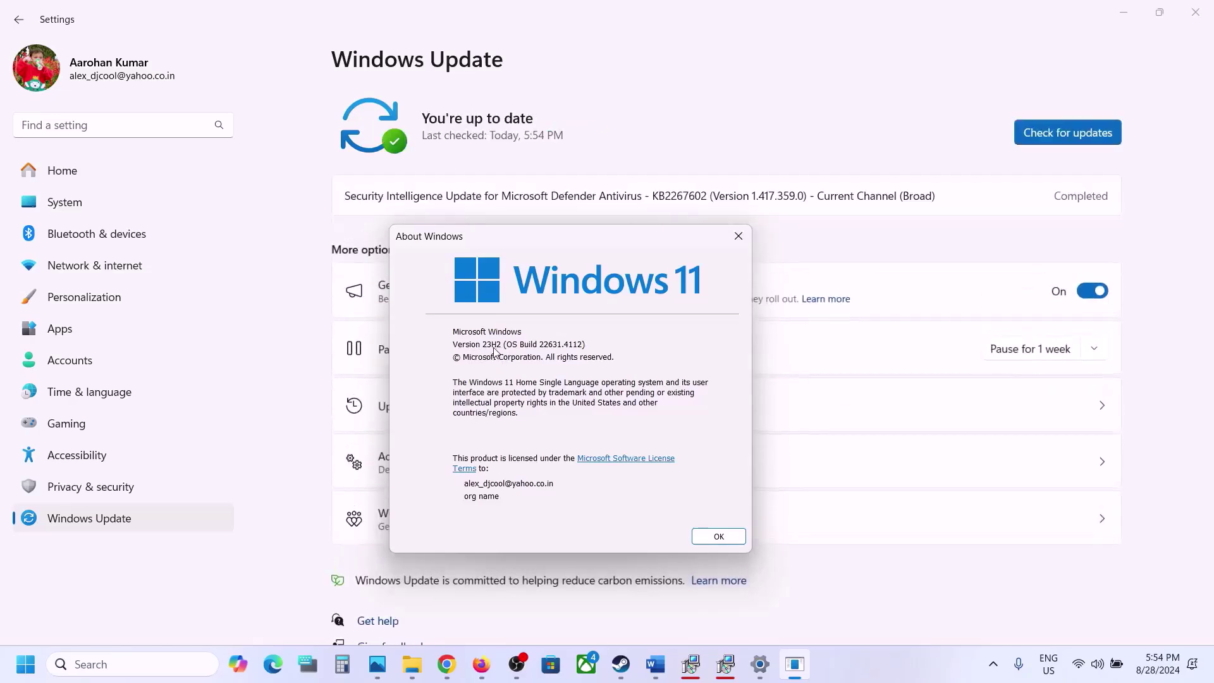
Highlight the Windows 10 22H2 note in Step 11 of the Word document and open its Windows 11 download link in a new Chrome window
left_click(654, 665)
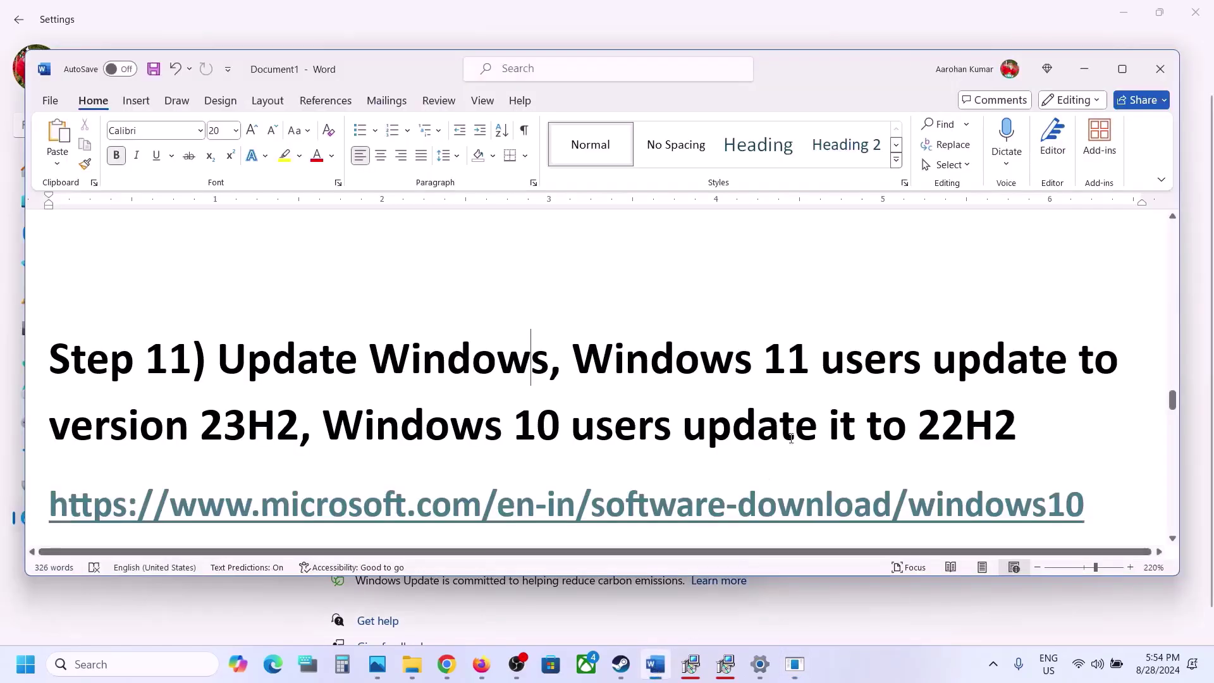
left_click_drag(514, 424, 1074, 411)
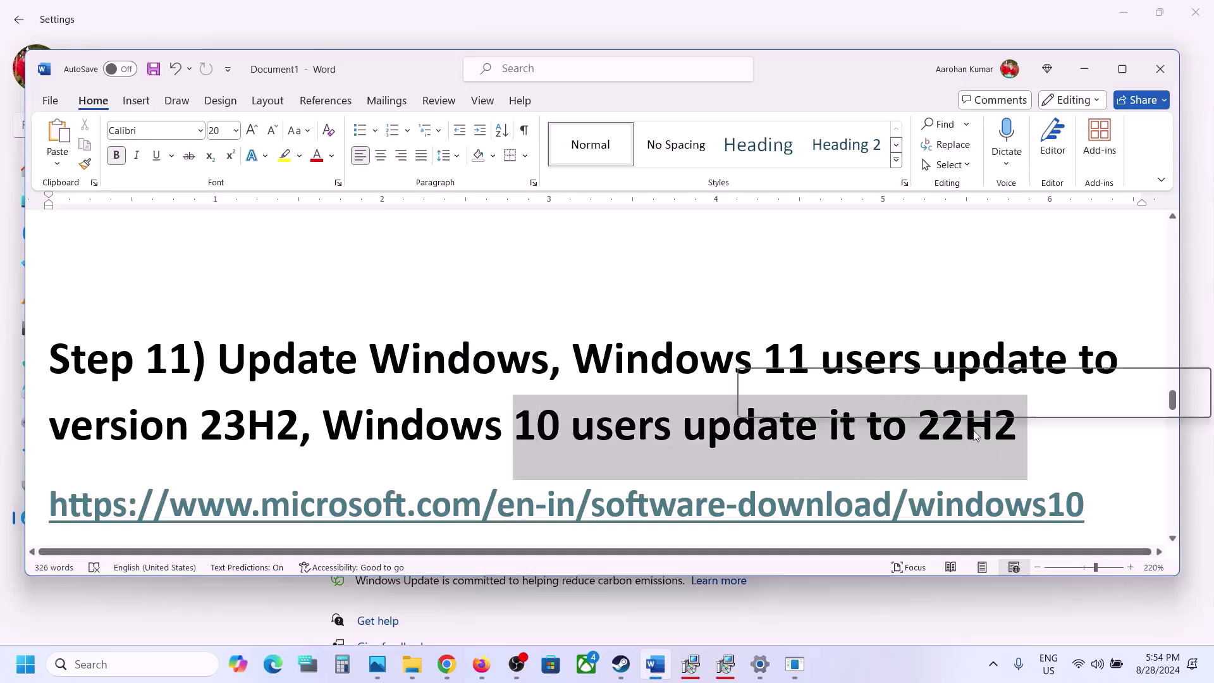
scroll(450, 387, "down", 3)
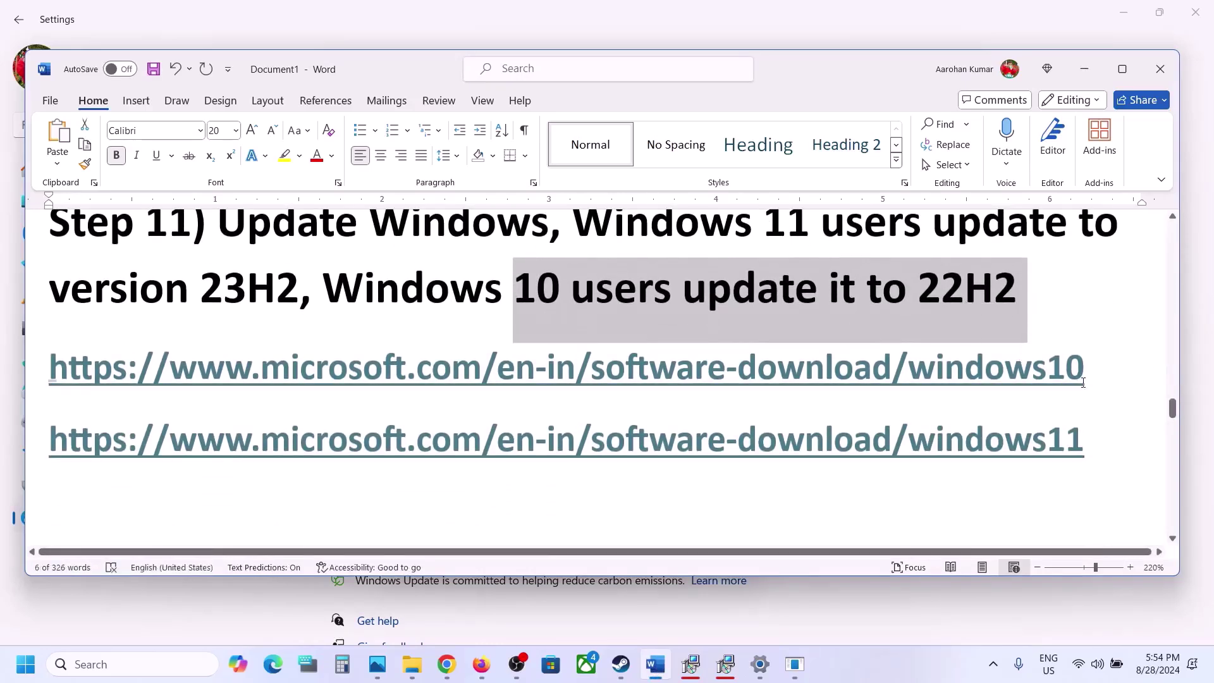
triple_click(1095, 435)
key("ctrl+c")
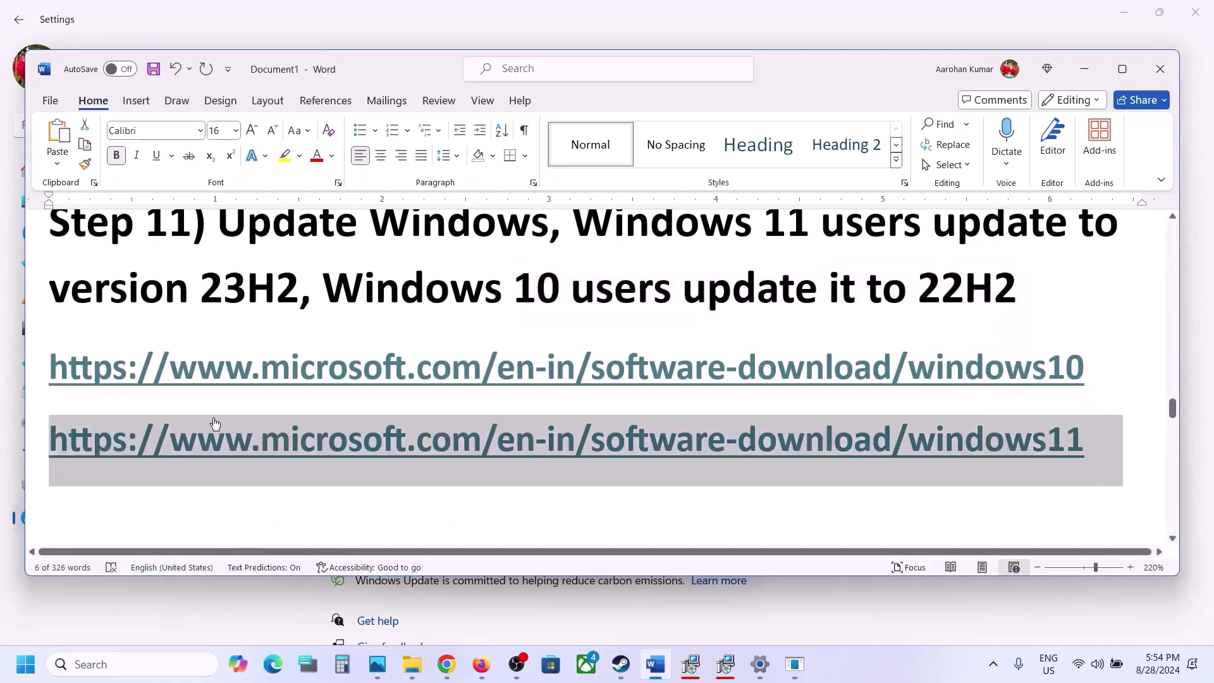
right_click(445, 664)
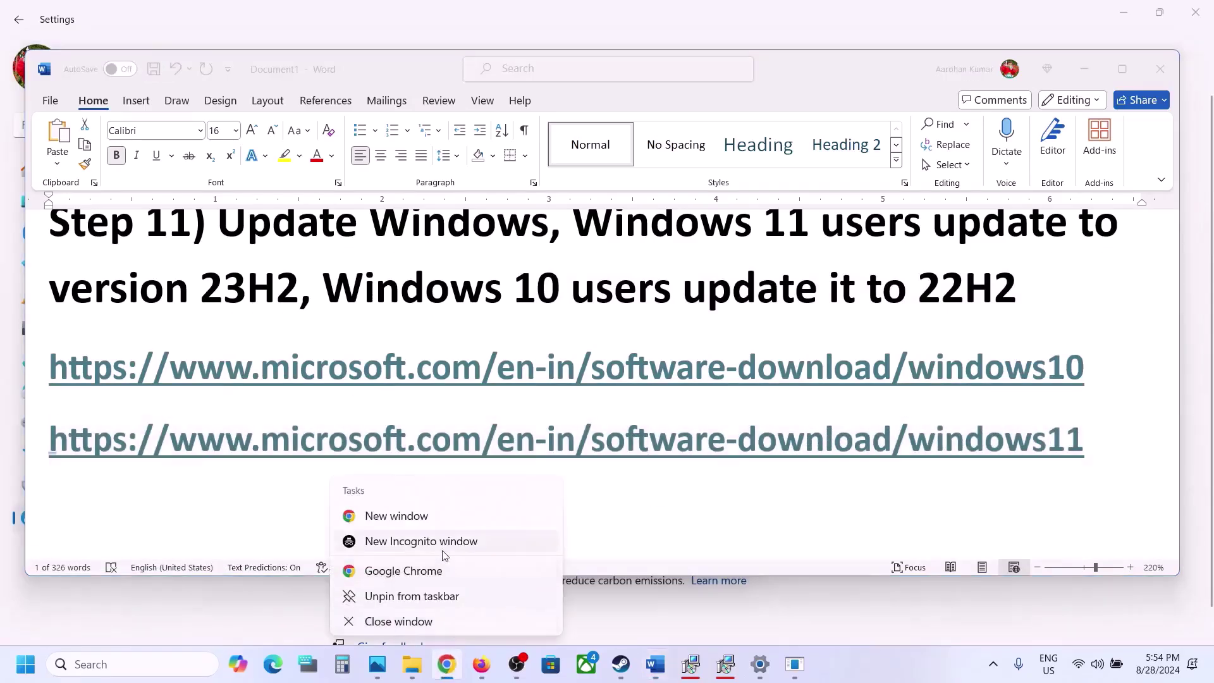
left_click(396, 516)
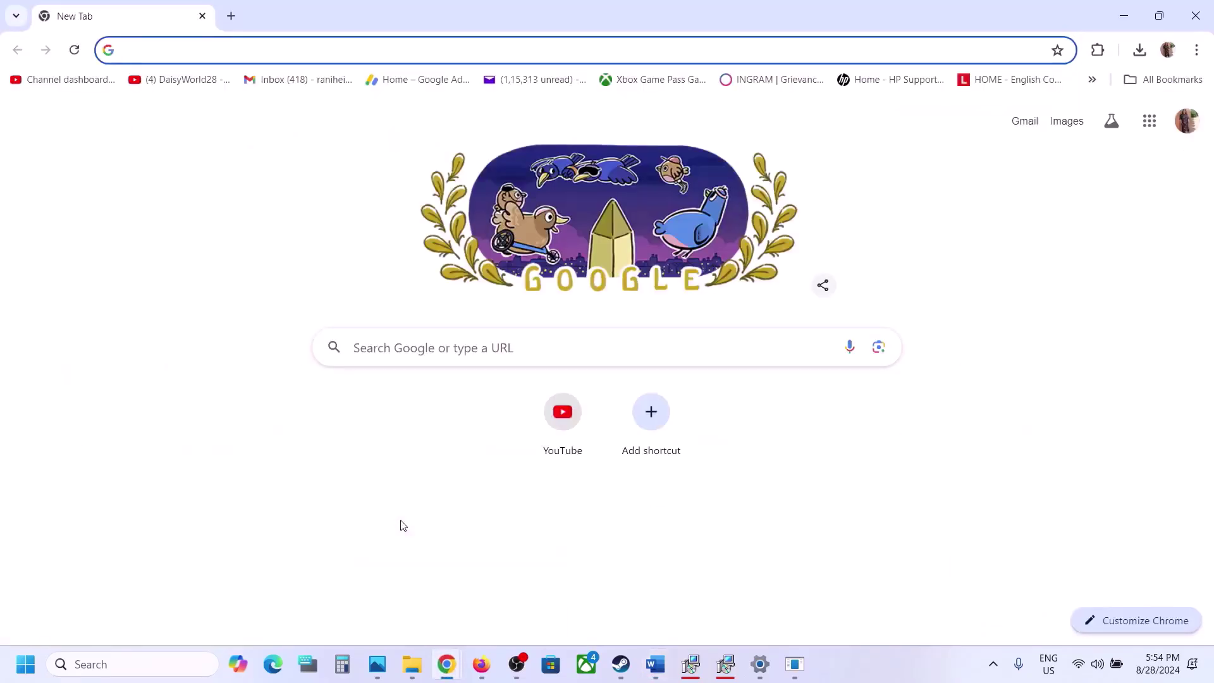
key("ctrl+v")
key("Return")
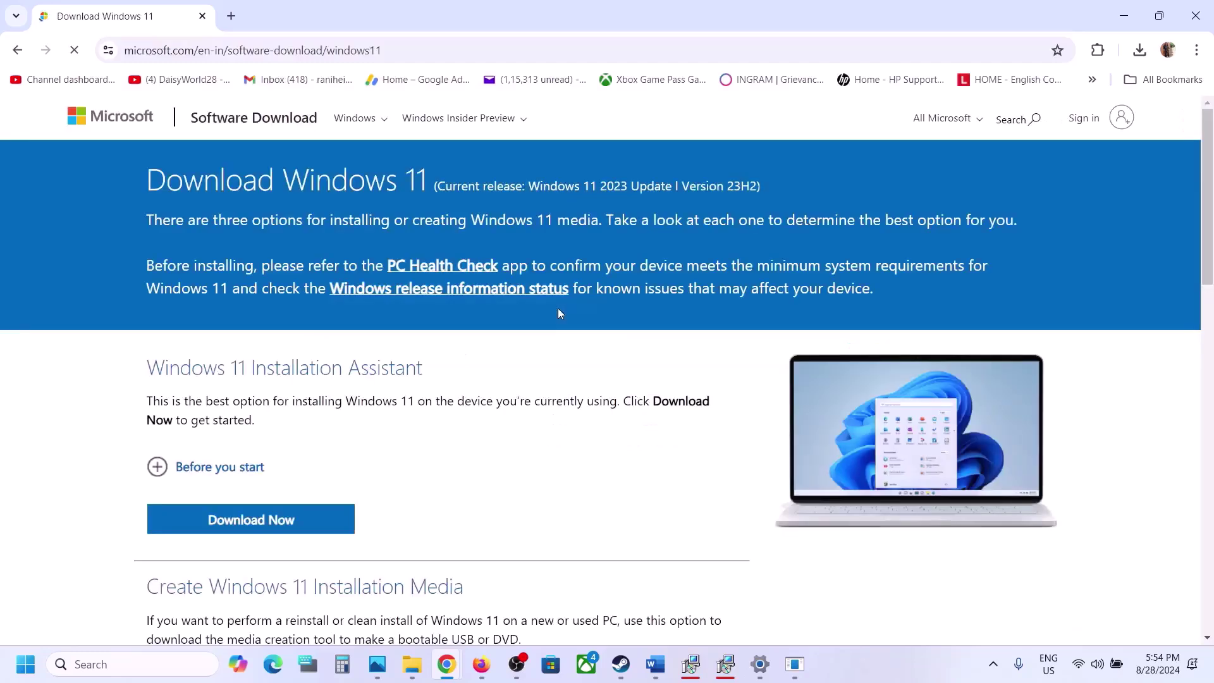
Highlight the Windows 11 Installation Assistant heading, then download, run and close the assistant
scroll(343, 418, "down", 1)
left_click_drag(144, 298, 474, 282)
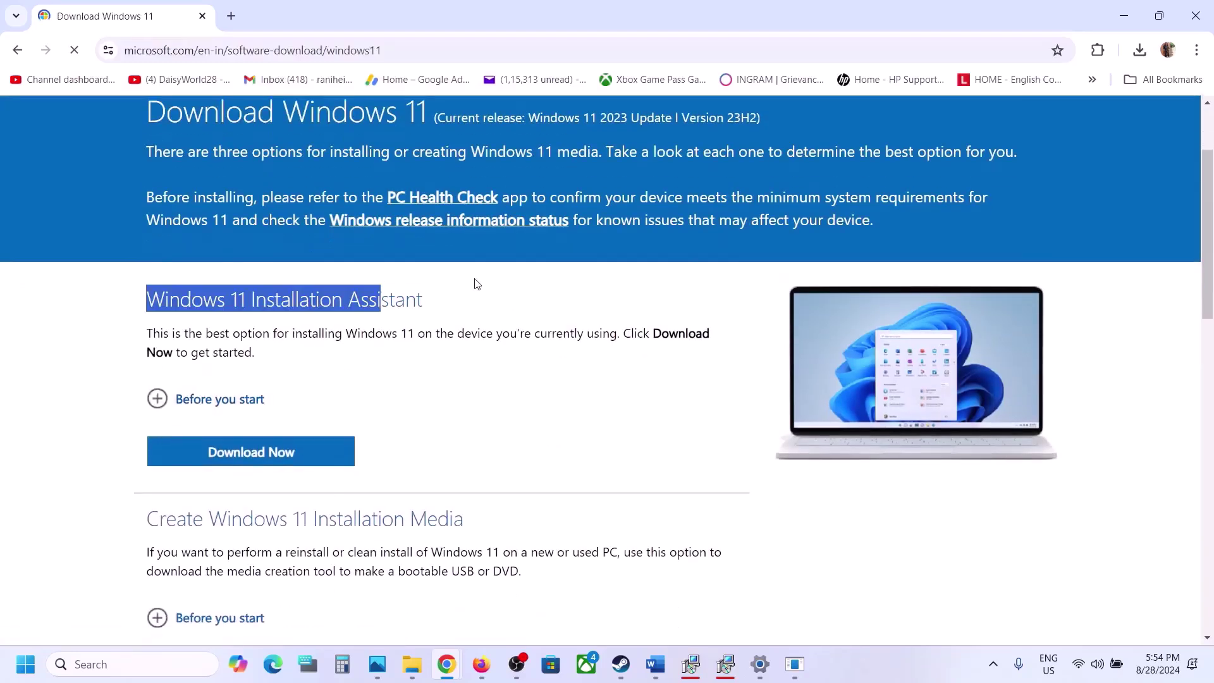
left_click(264, 458)
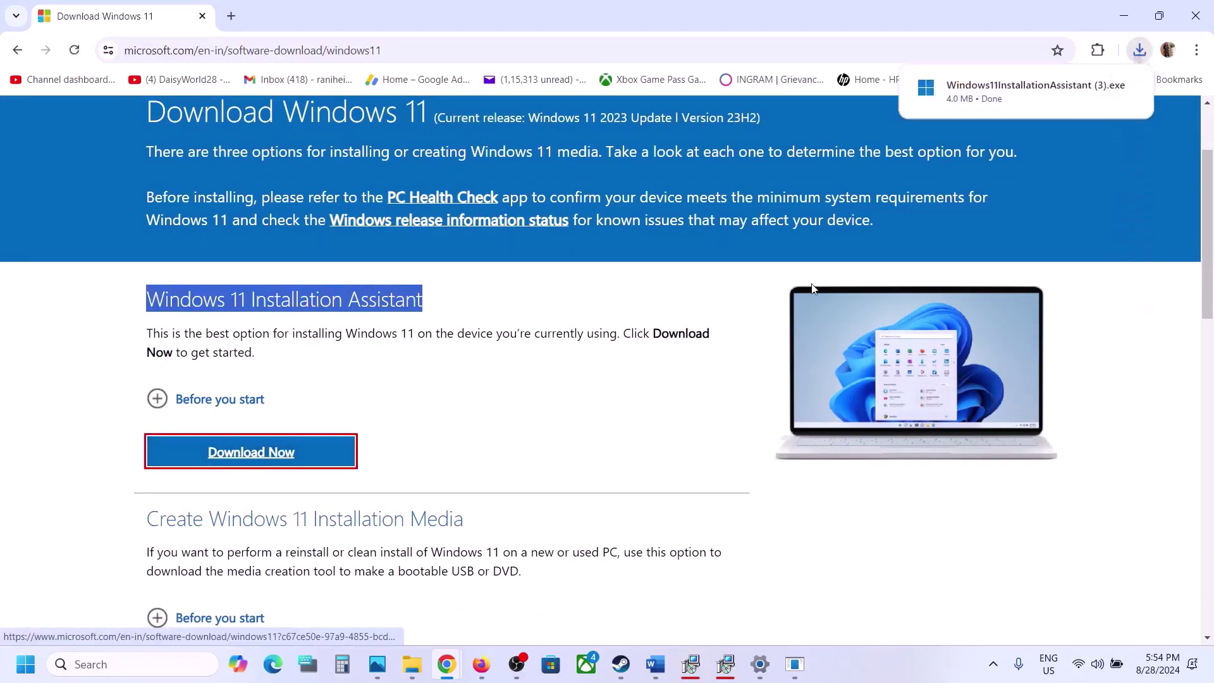
left_click(1010, 85)
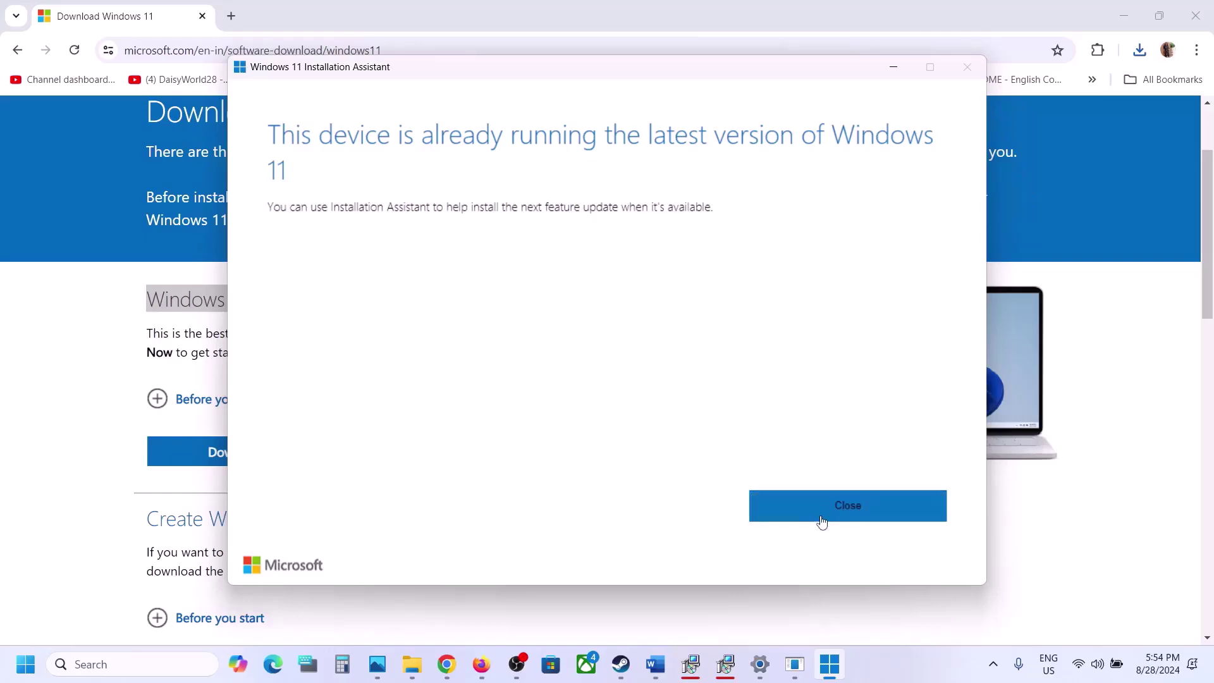
left_click(849, 509)
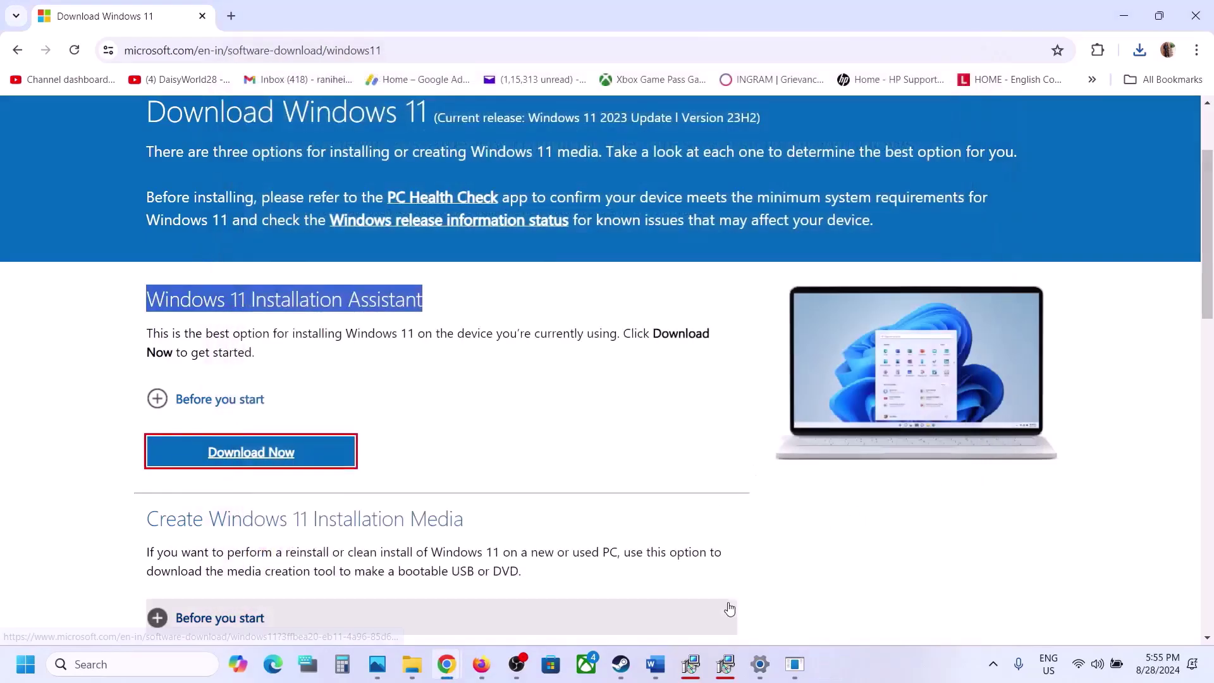
Copy the Windows 10 download link from Step 11 of the Word document and open it in a new Chrome tab
left_click(652, 665)
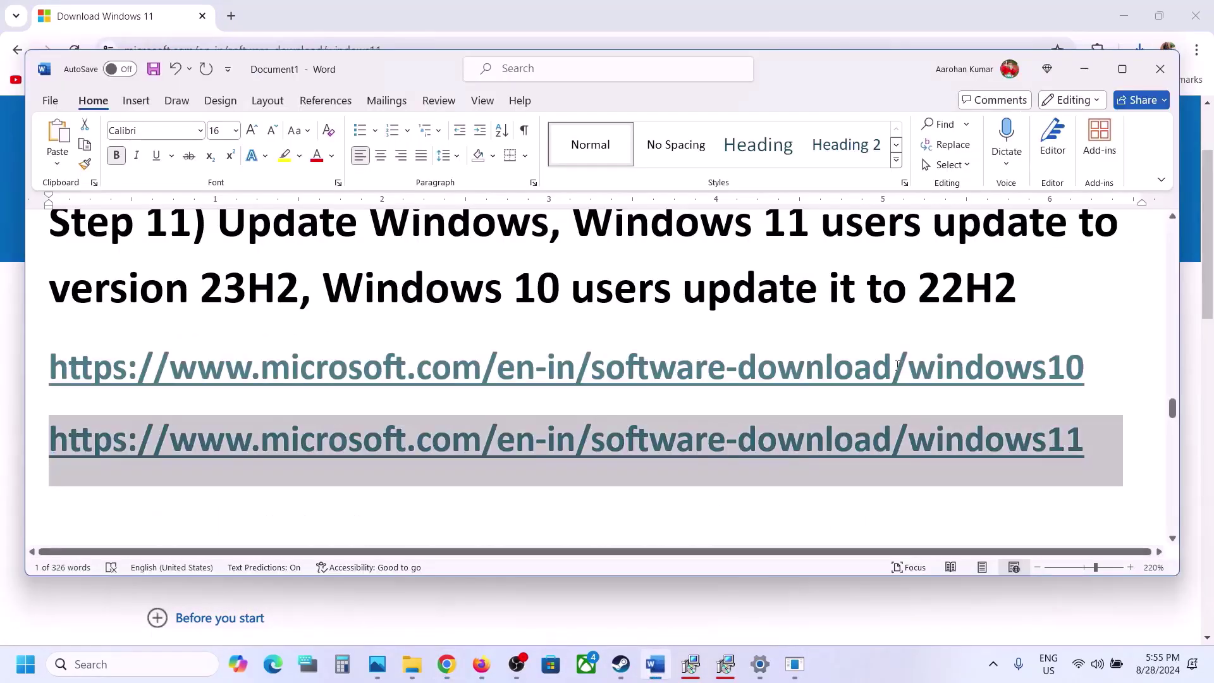
left_click_drag(1088, 362, 256, 366)
key("ctrl+c")
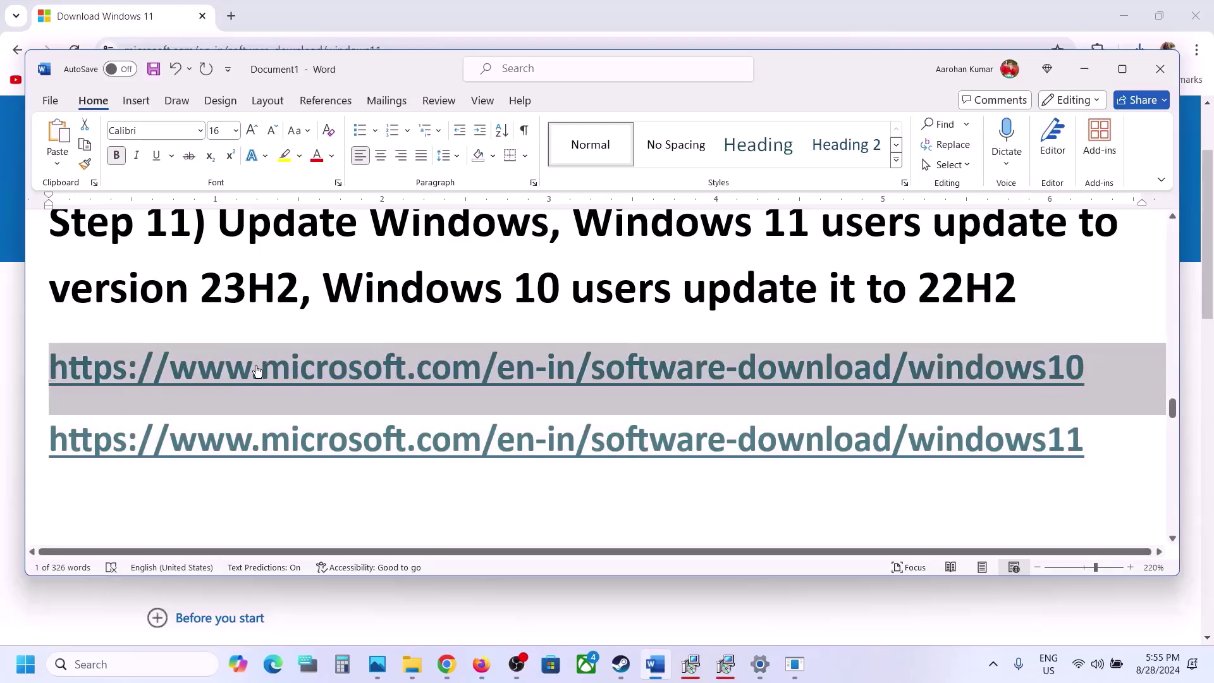
left_click(239, 16)
key("ctrl+v")
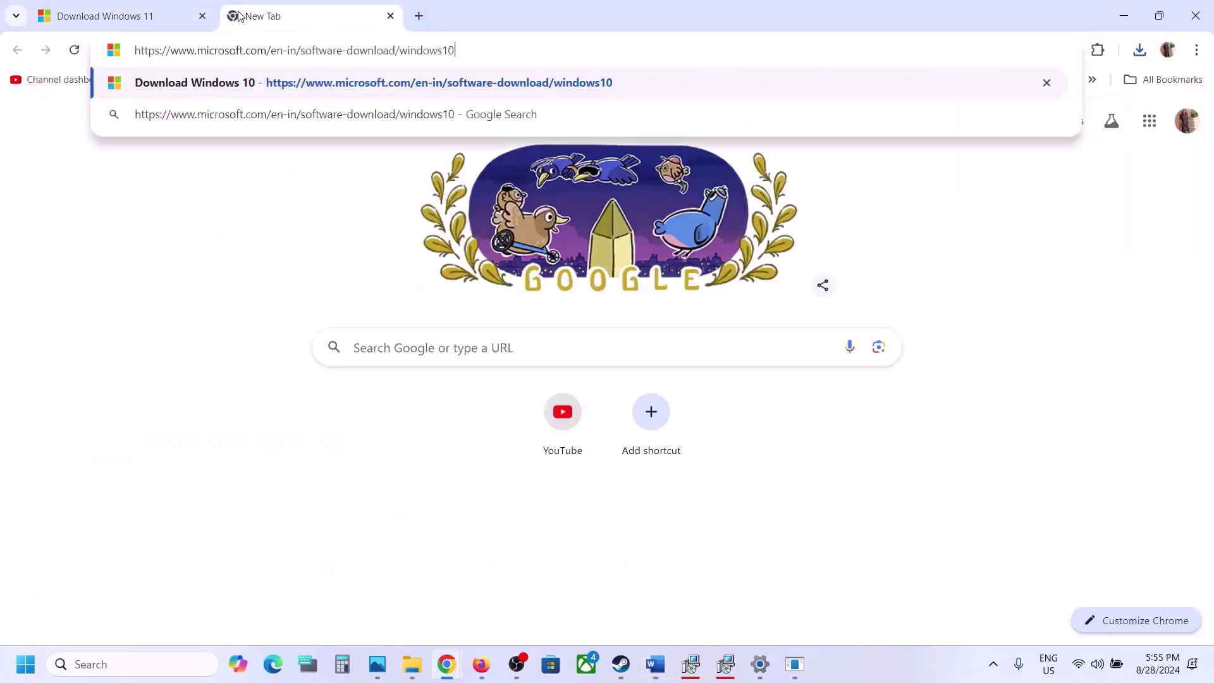
key("Return")
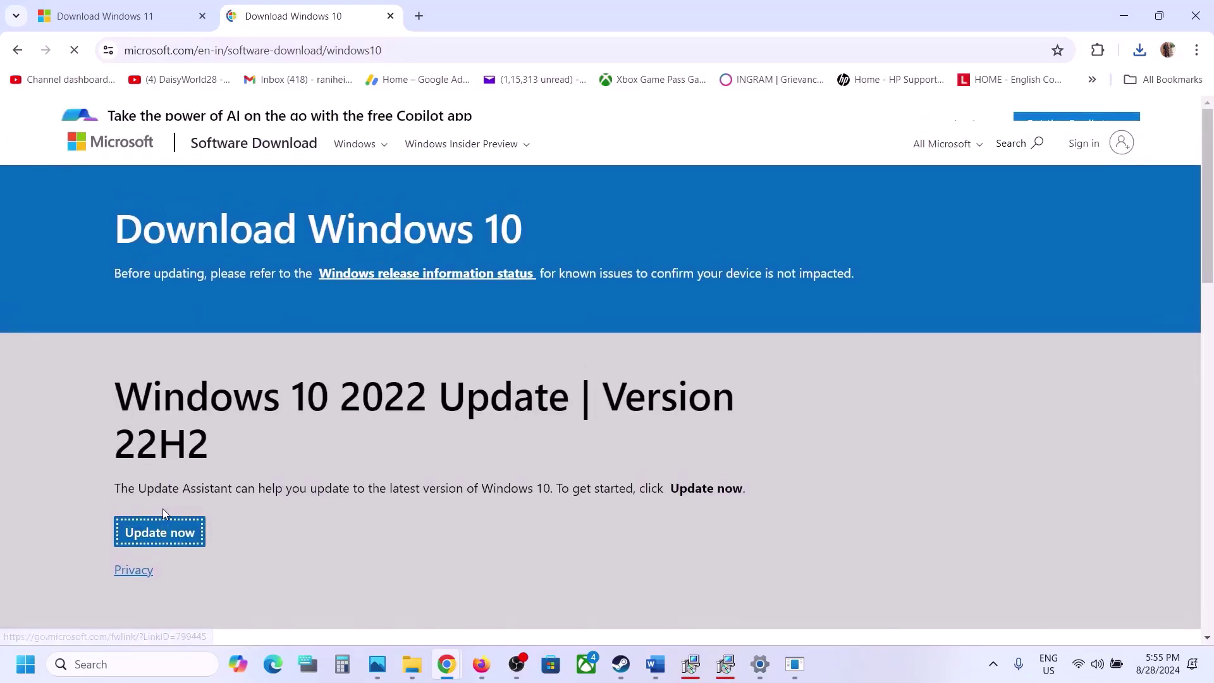
Download the Windows 10 Update Assistant, run it and close its window
left_click(161, 580)
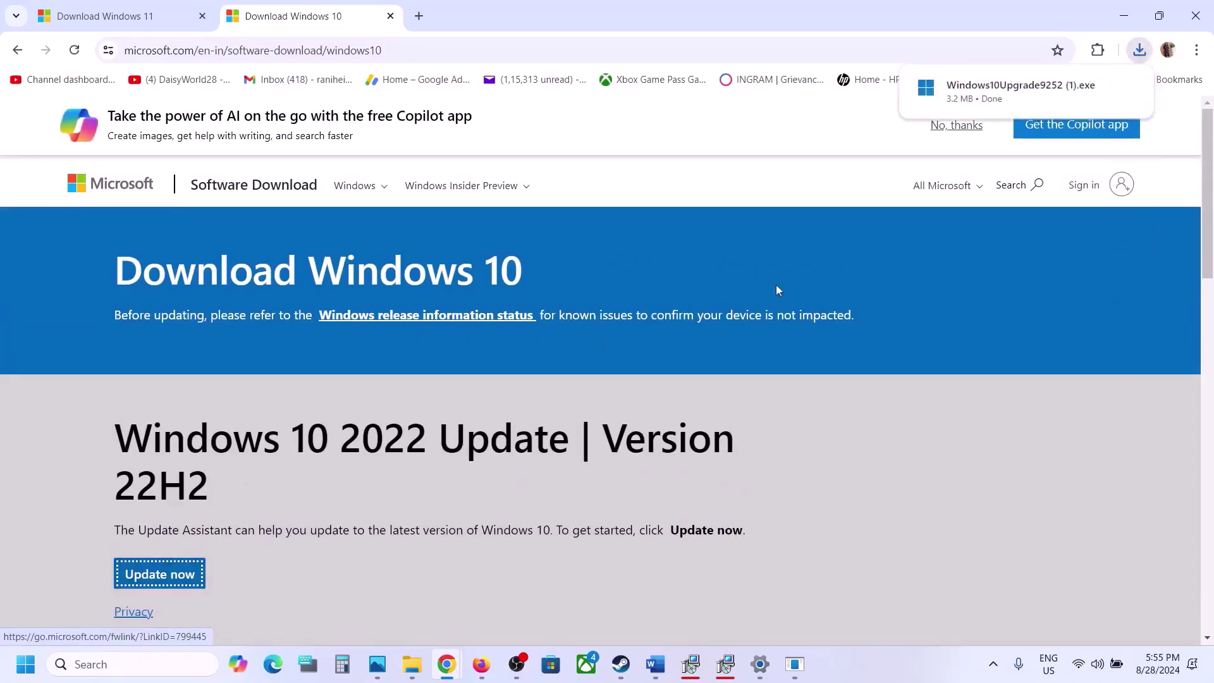
left_click(1002, 100)
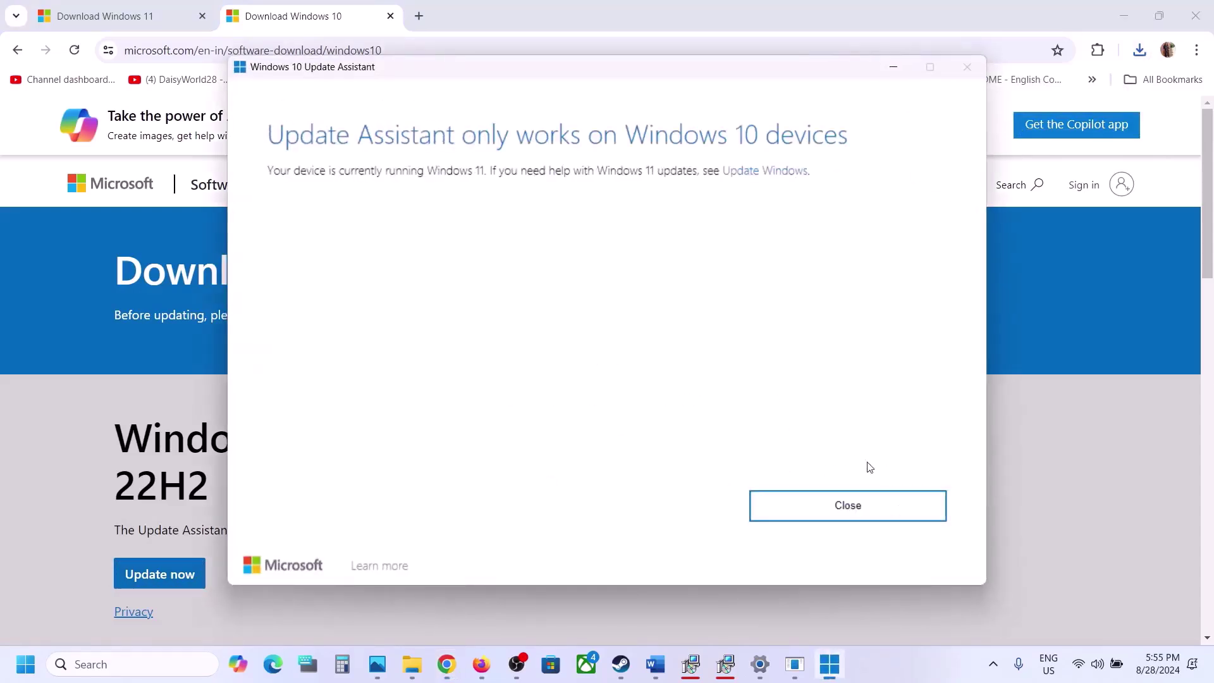
left_click(903, 71)
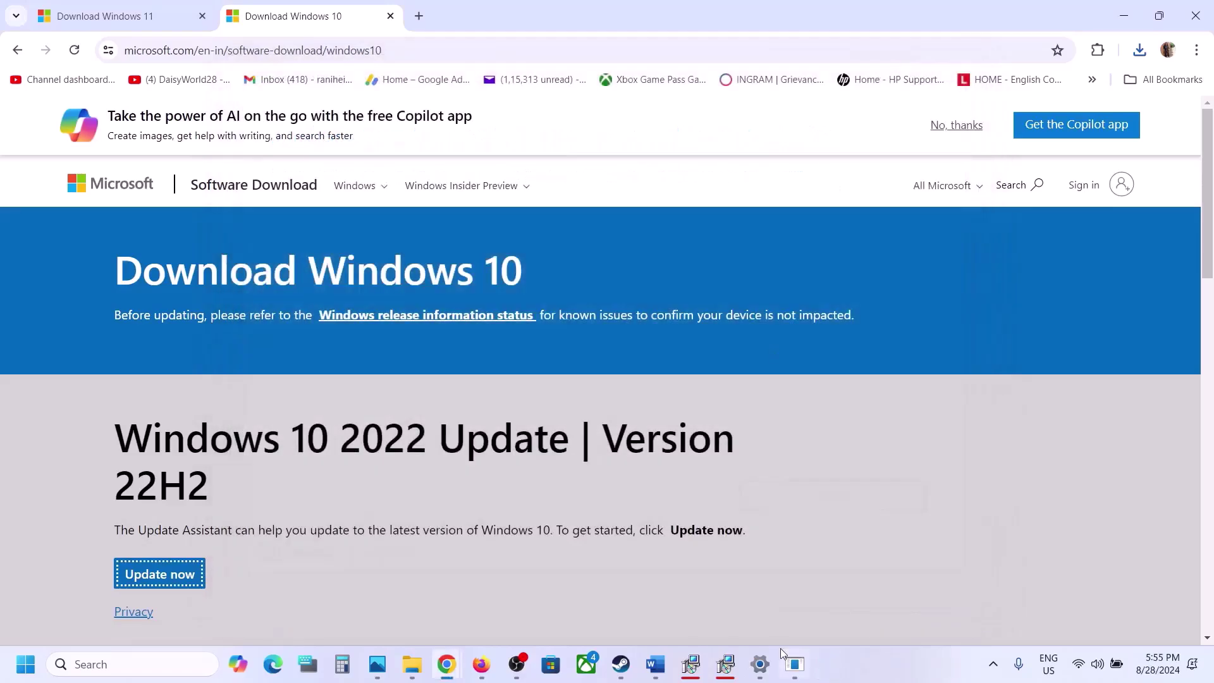
Bring Steam up behind the Word document and highlight "Verify the game files" in Step 12
mouse_move(664, 666)
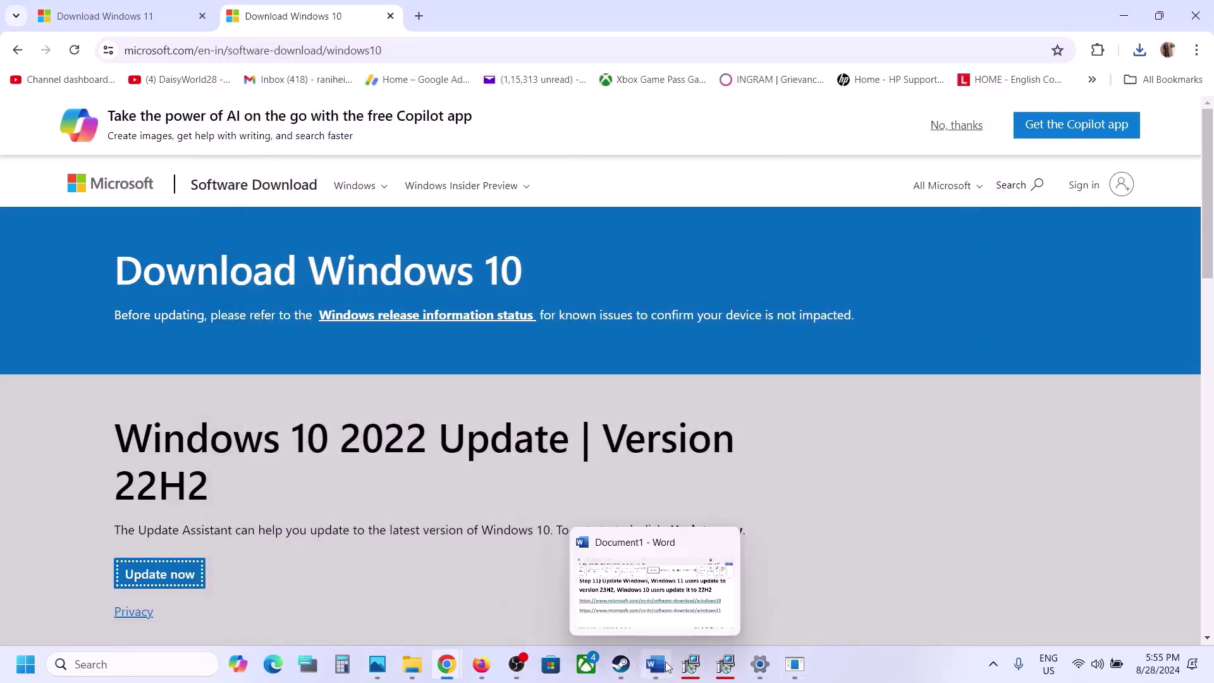
left_click(620, 663)
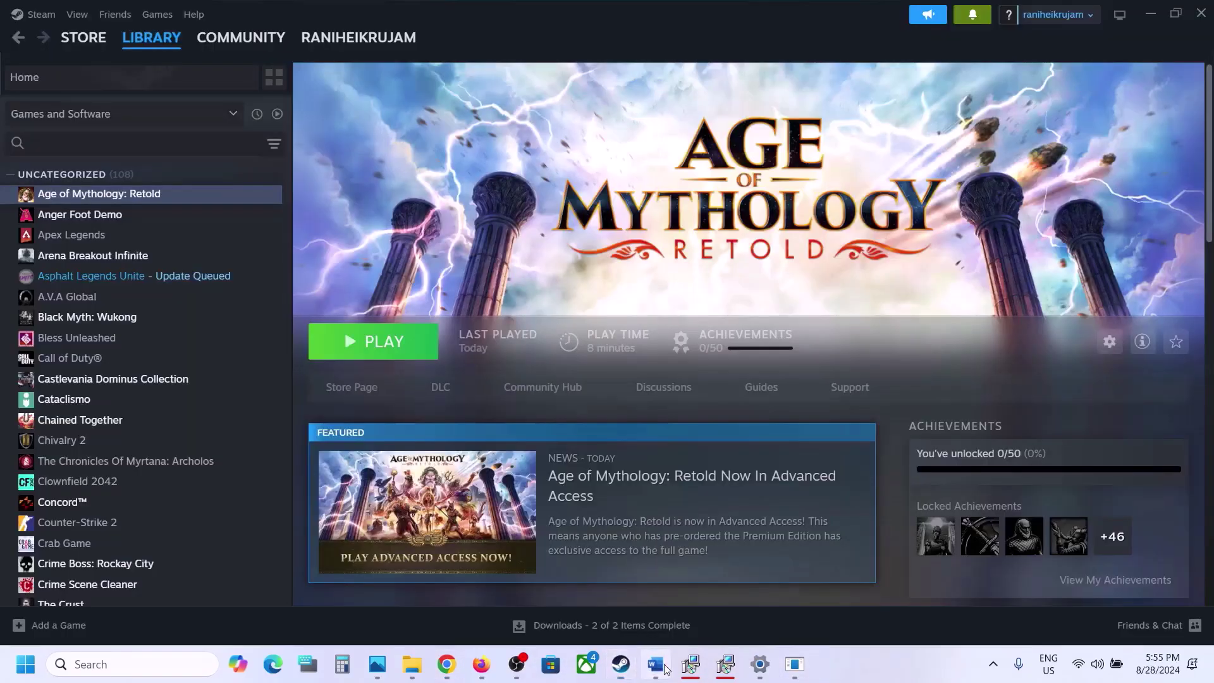
left_click(655, 664)
scroll(561, 415, "down", 3)
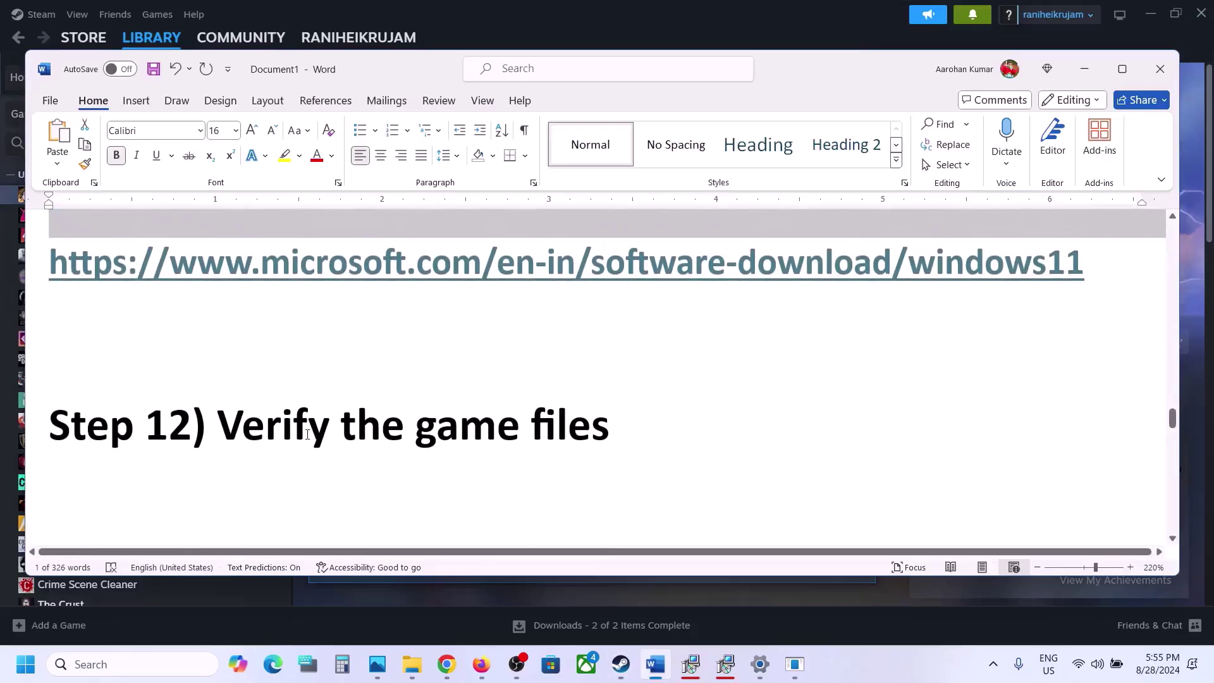
left_click_drag(218, 436, 662, 455)
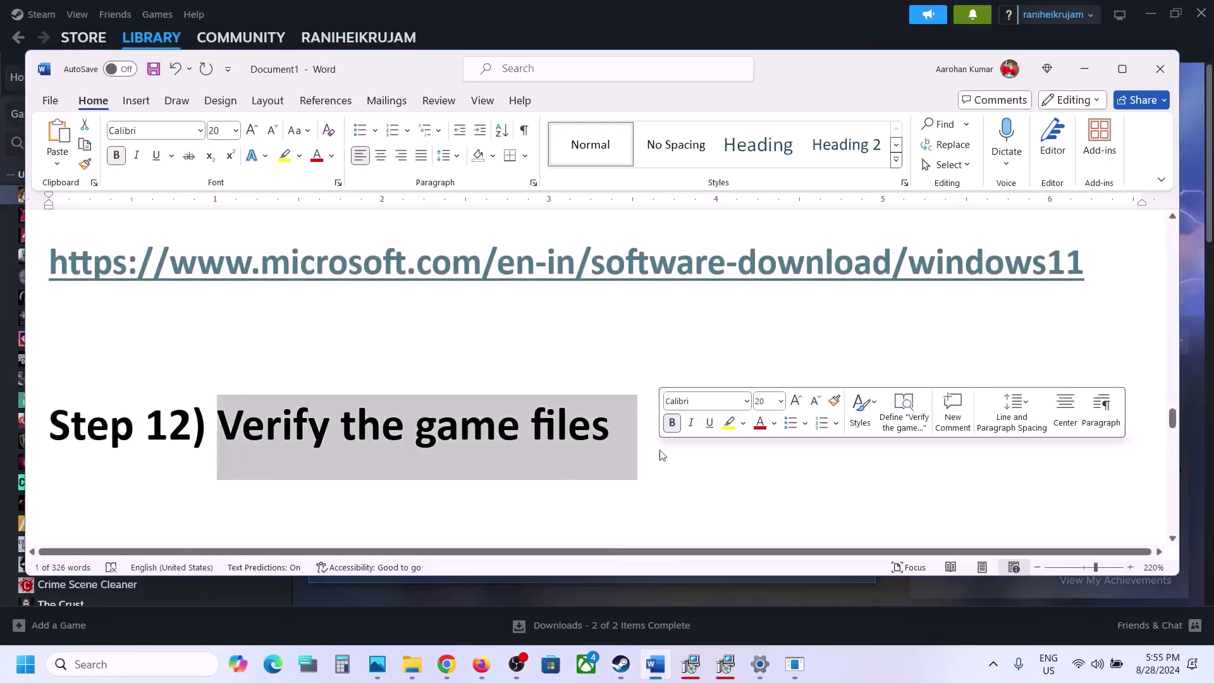
Start verifying the integrity of the Age of Mythology: Retold files in Steam and close the game's properties
left_click(654, 25)
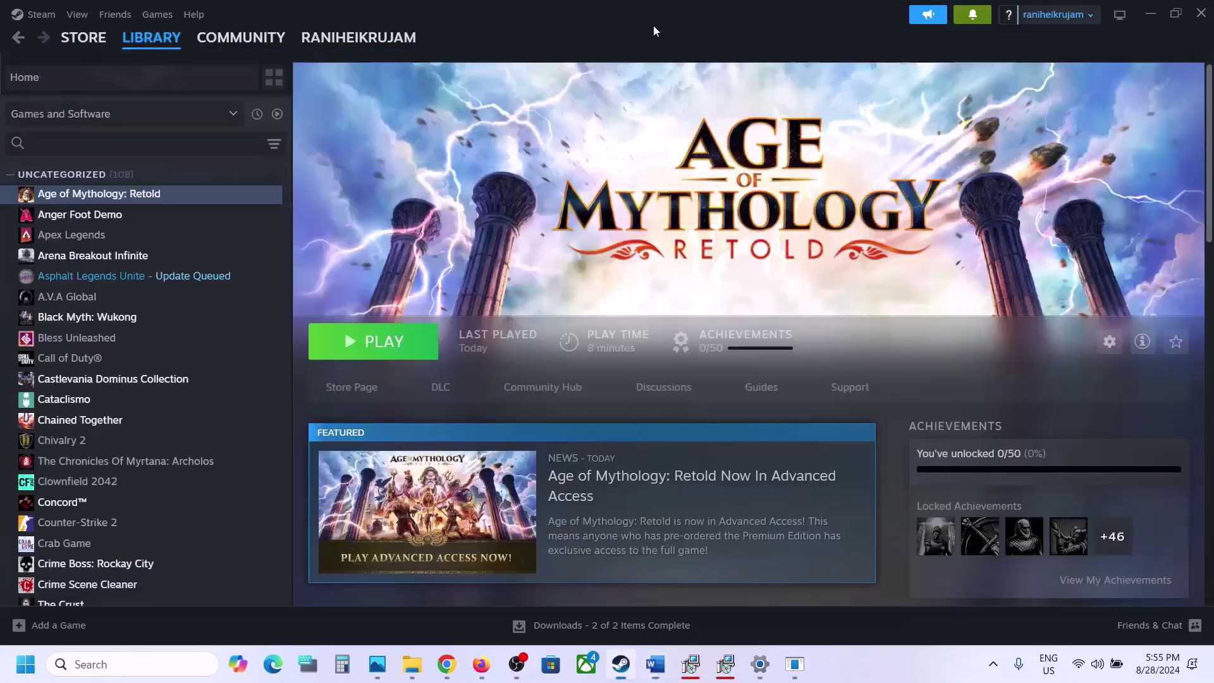
right_click(140, 196)
left_click(190, 311)
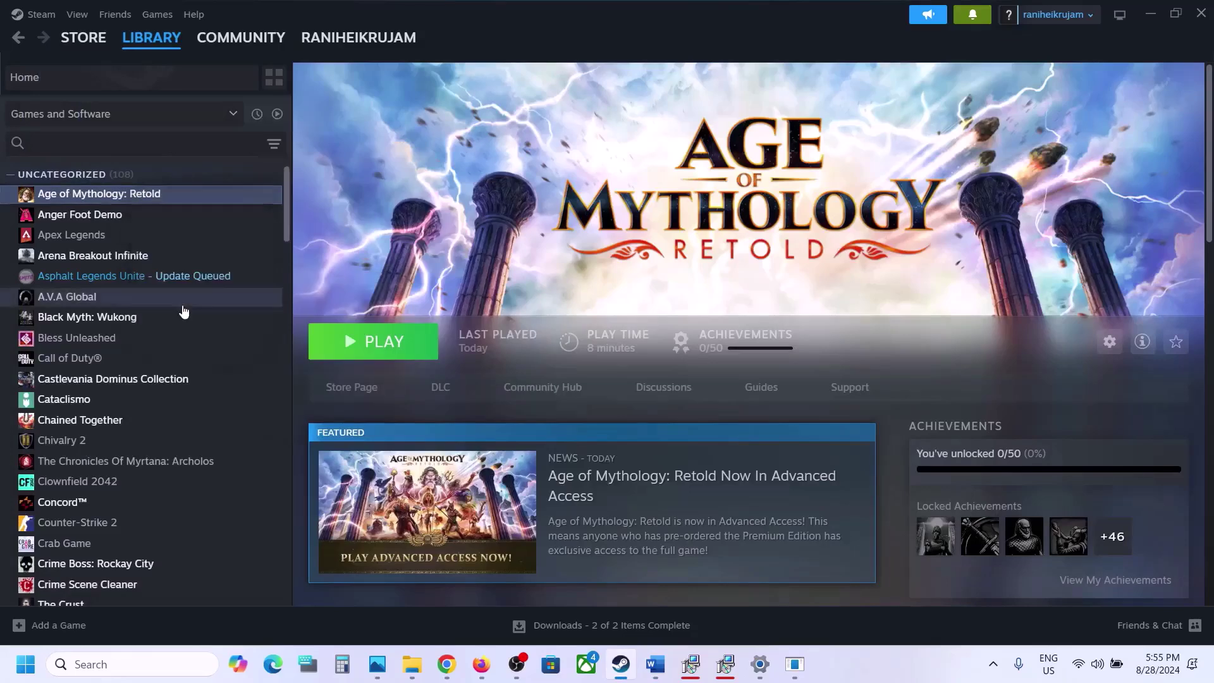
left_click(362, 213)
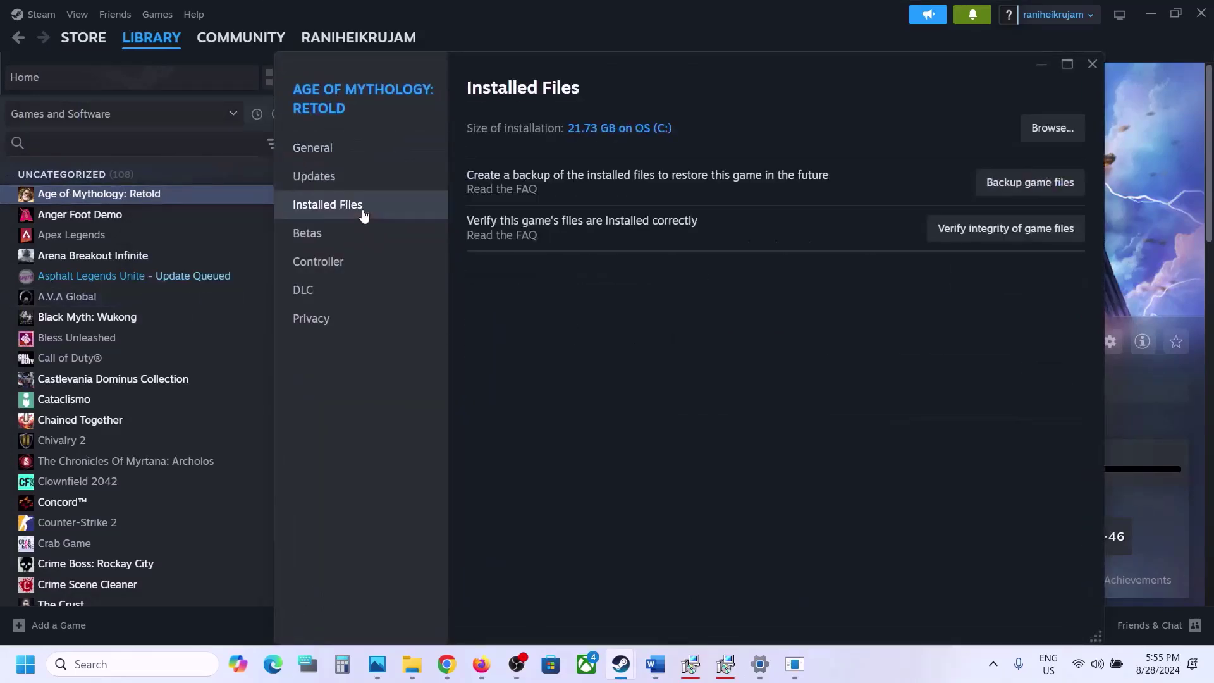
left_click(1012, 229)
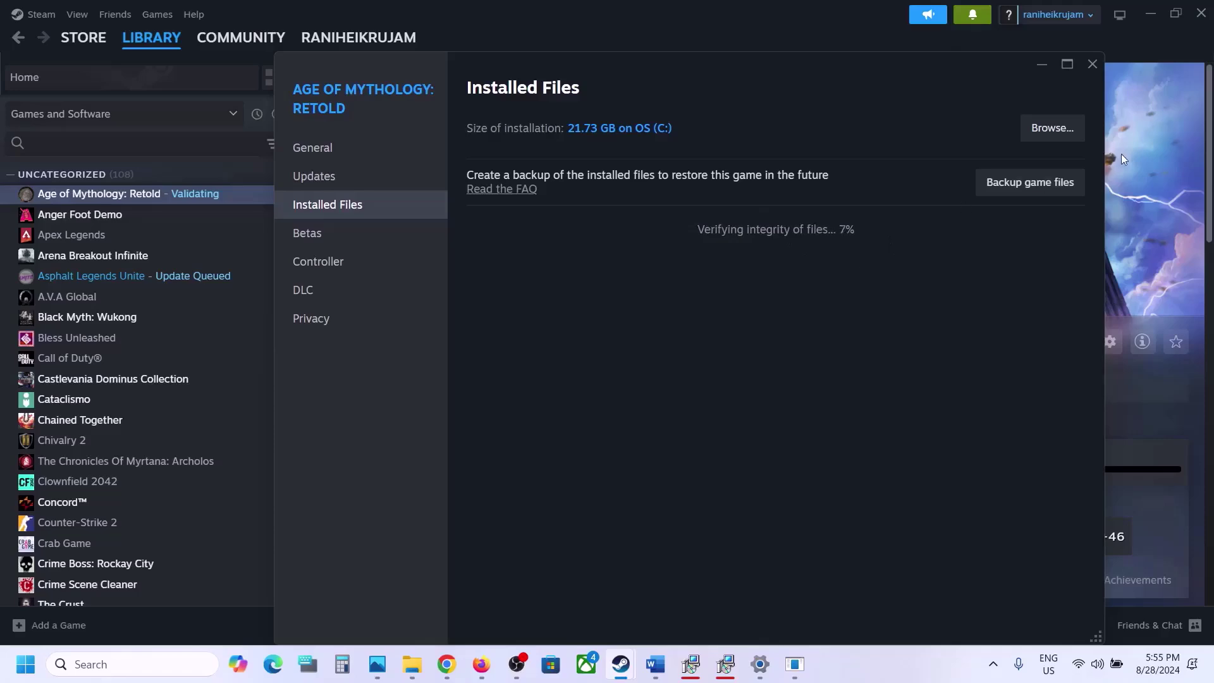
left_click(1091, 64)
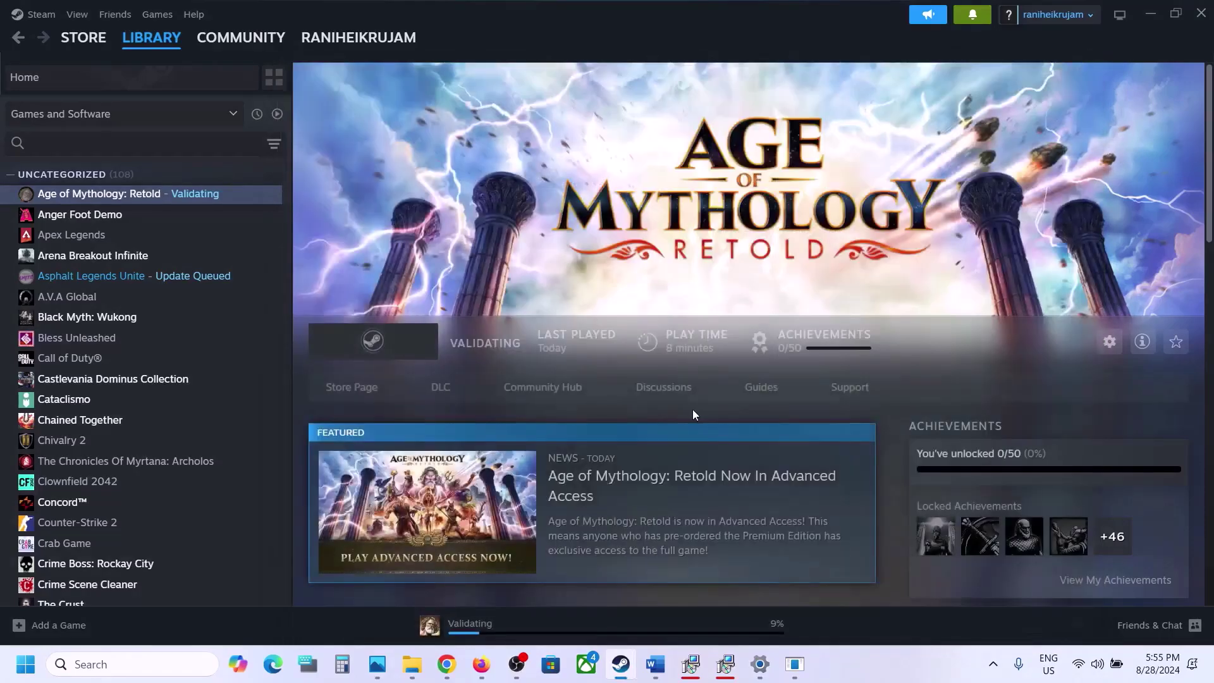
Highlight "Try -dx11/-dx12 in launch arguments" in Step 13 of the Word document and minimize Word
left_click(654, 664)
scroll(423, 429, "down", 3)
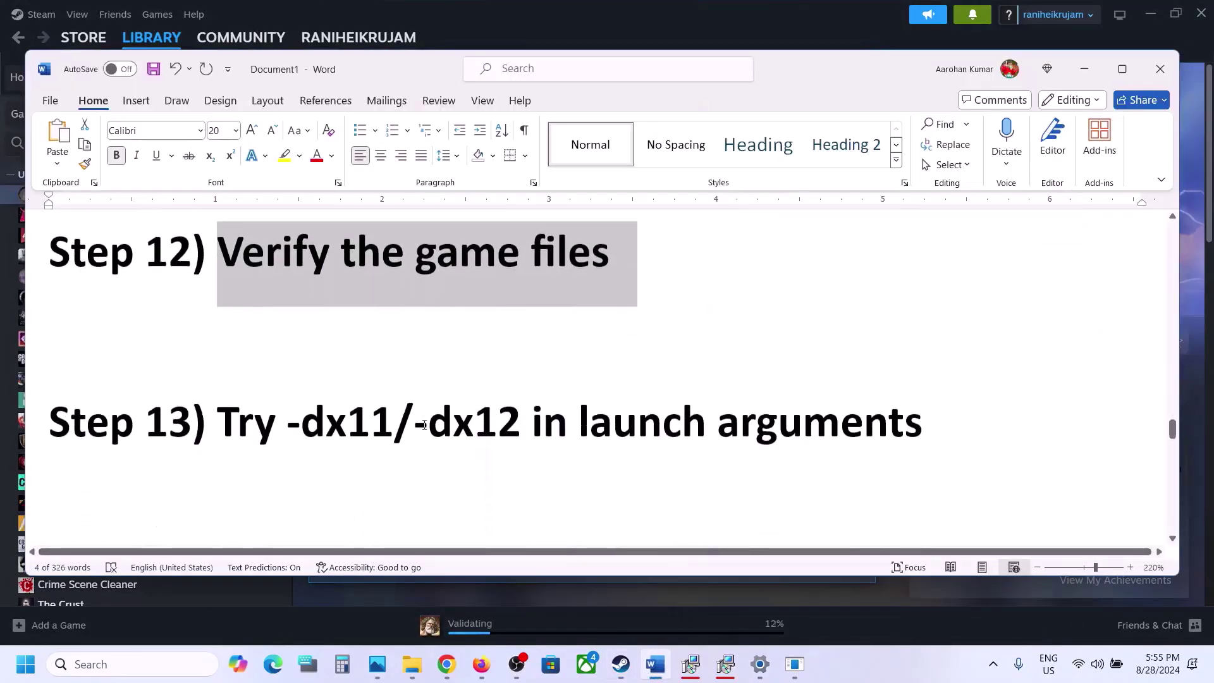
left_click_drag(218, 397, 814, 390)
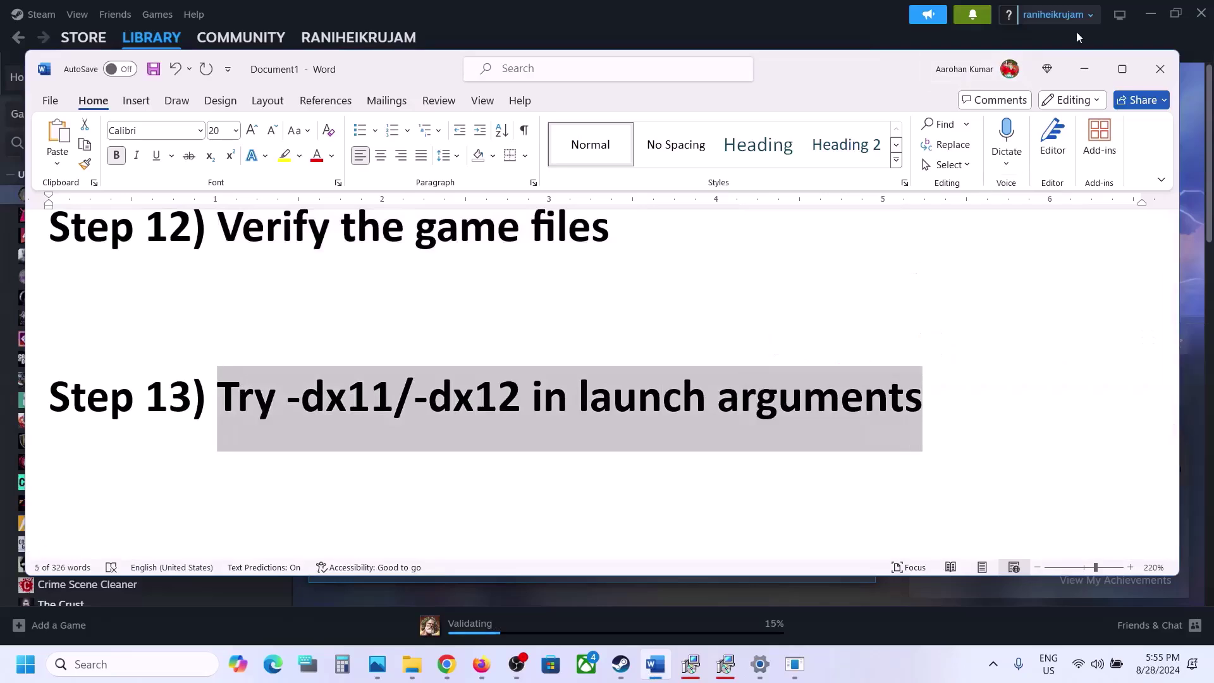
left_click(1084, 69)
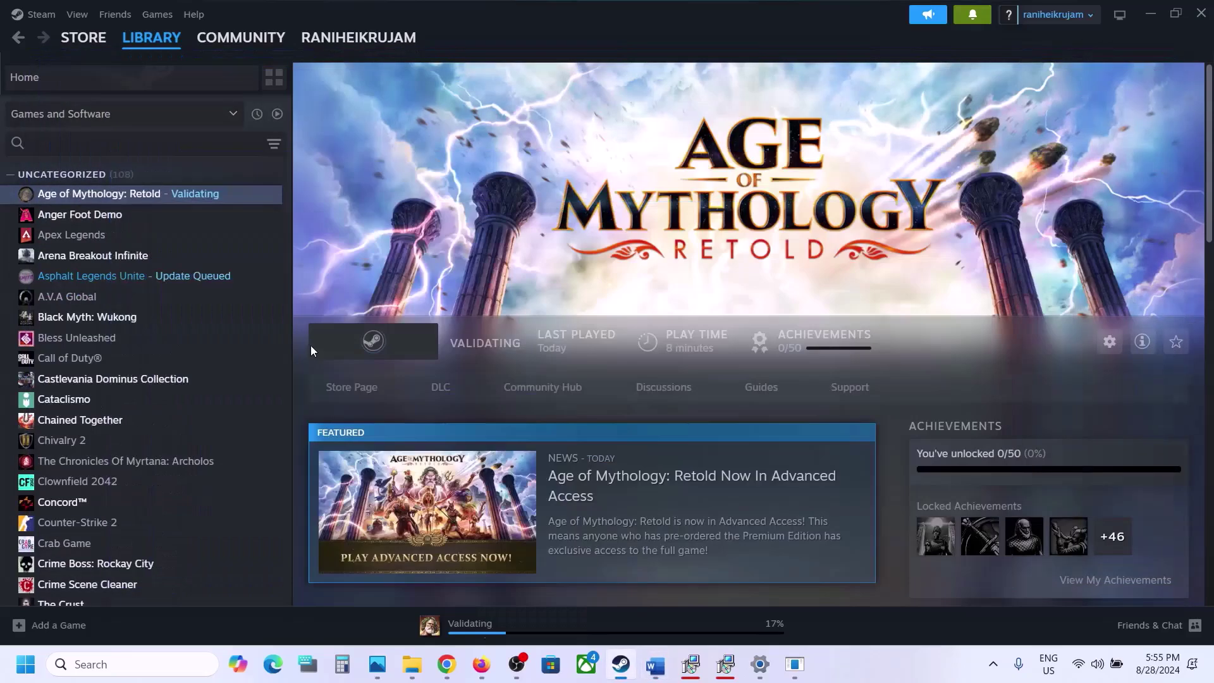
Set the launch options of Age of Mythology: Retold to -dx11 in its Steam properties and close them
right_click(152, 200)
left_click(198, 292)
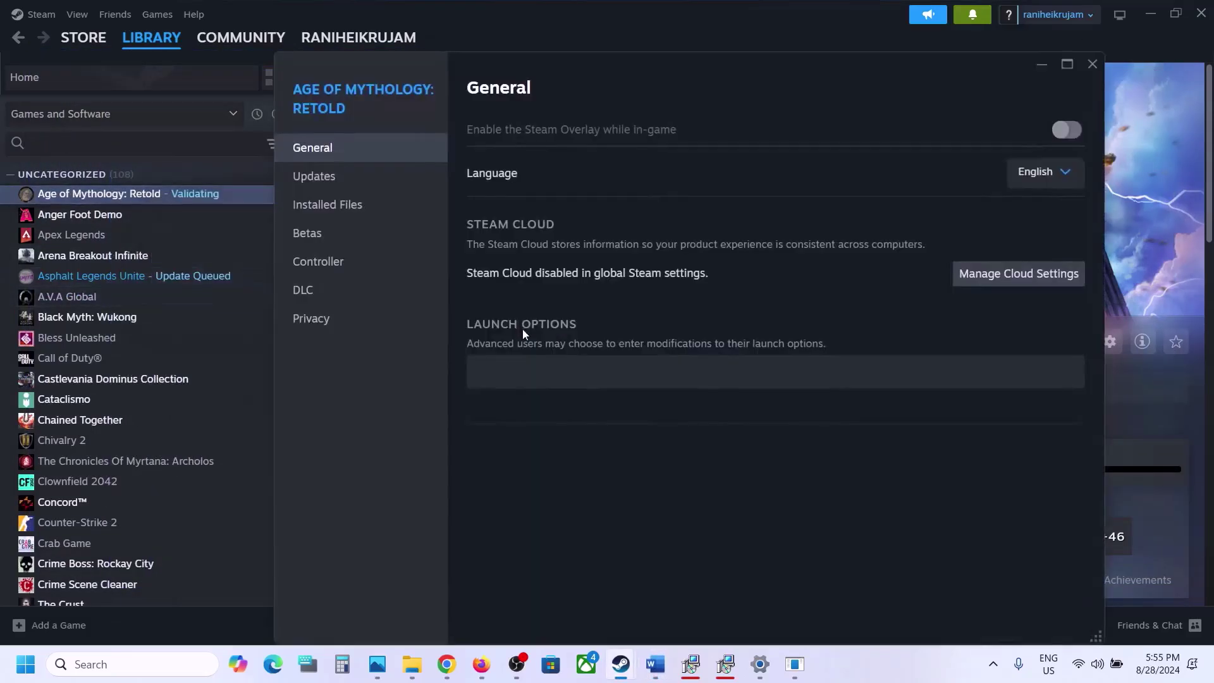
left_click(514, 364)
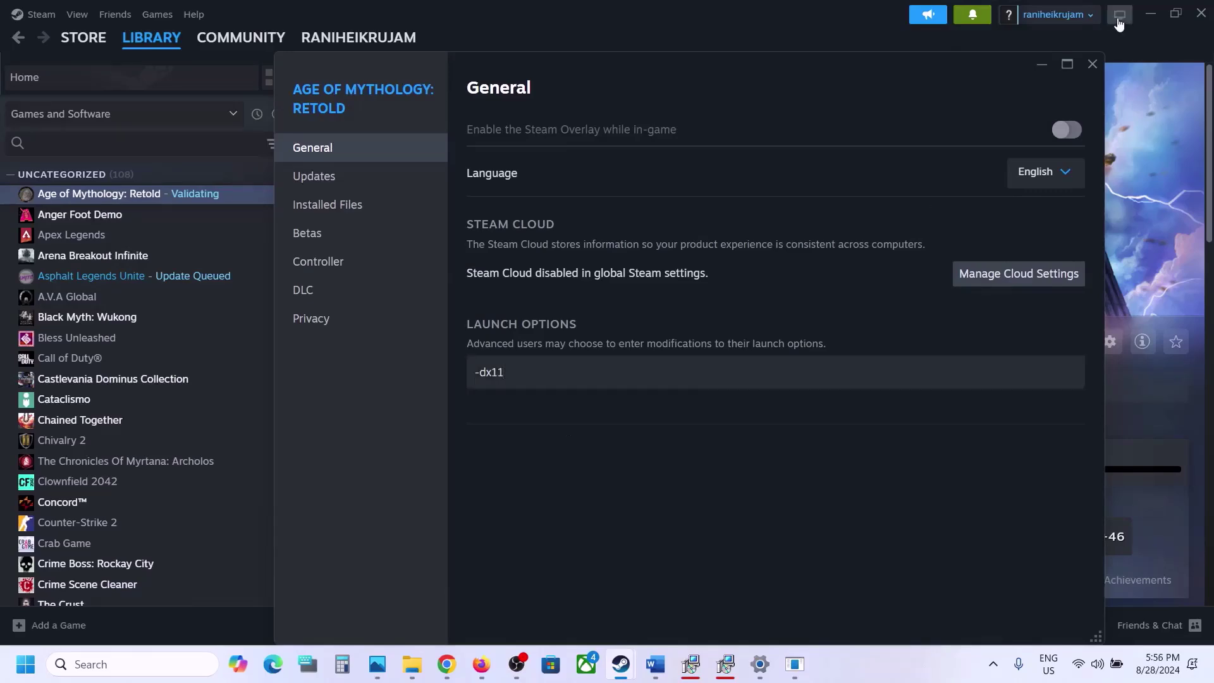
left_click(1092, 65)
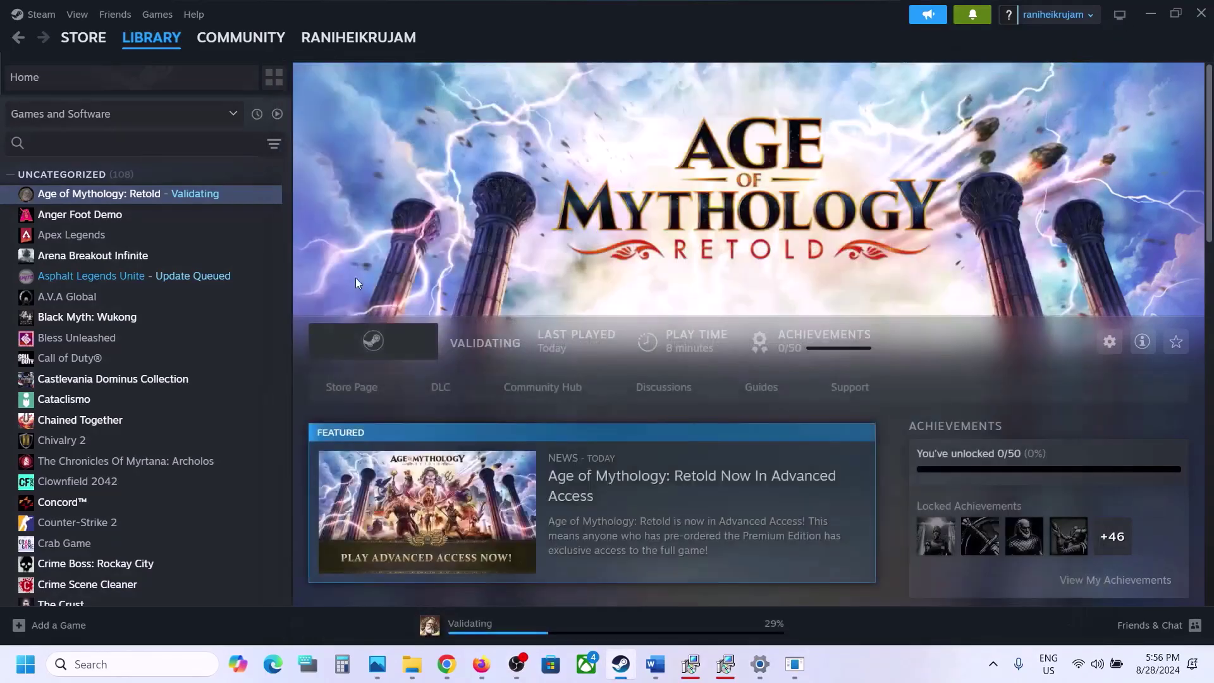
Reopen the Age of Mythology: Retold properties and replace the launch options with -dx12
right_click(184, 194)
left_click(246, 288)
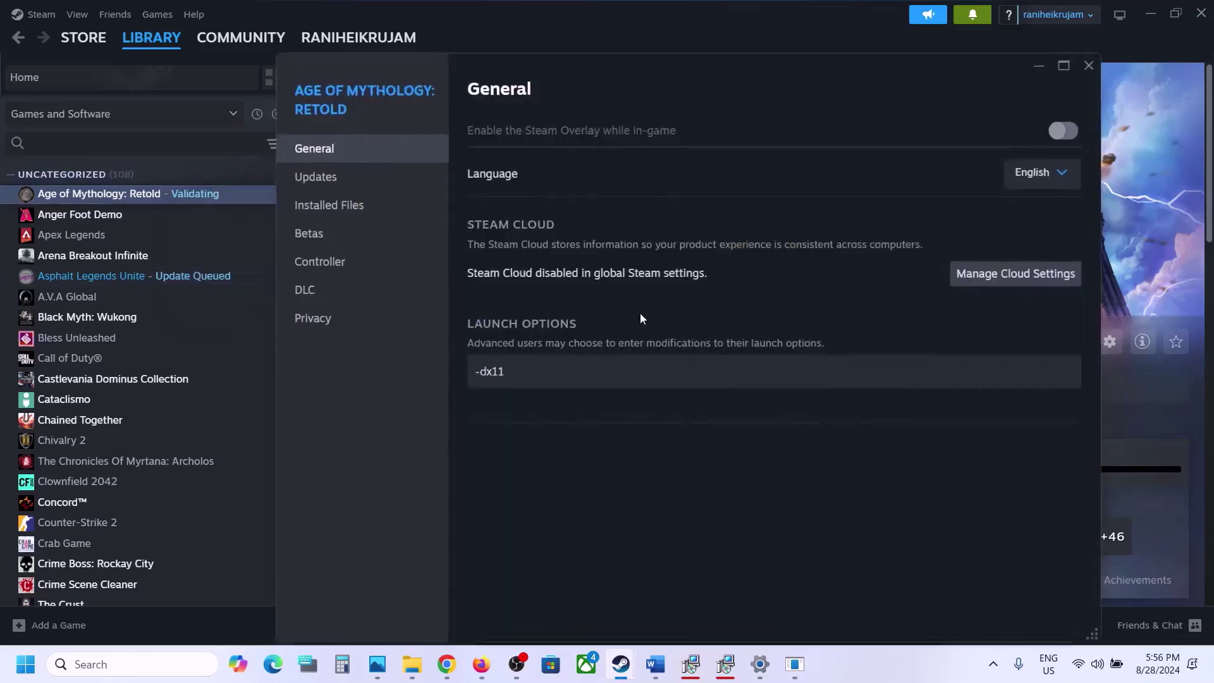
left_click_drag(572, 368, 384, 395)
type("-dx12")
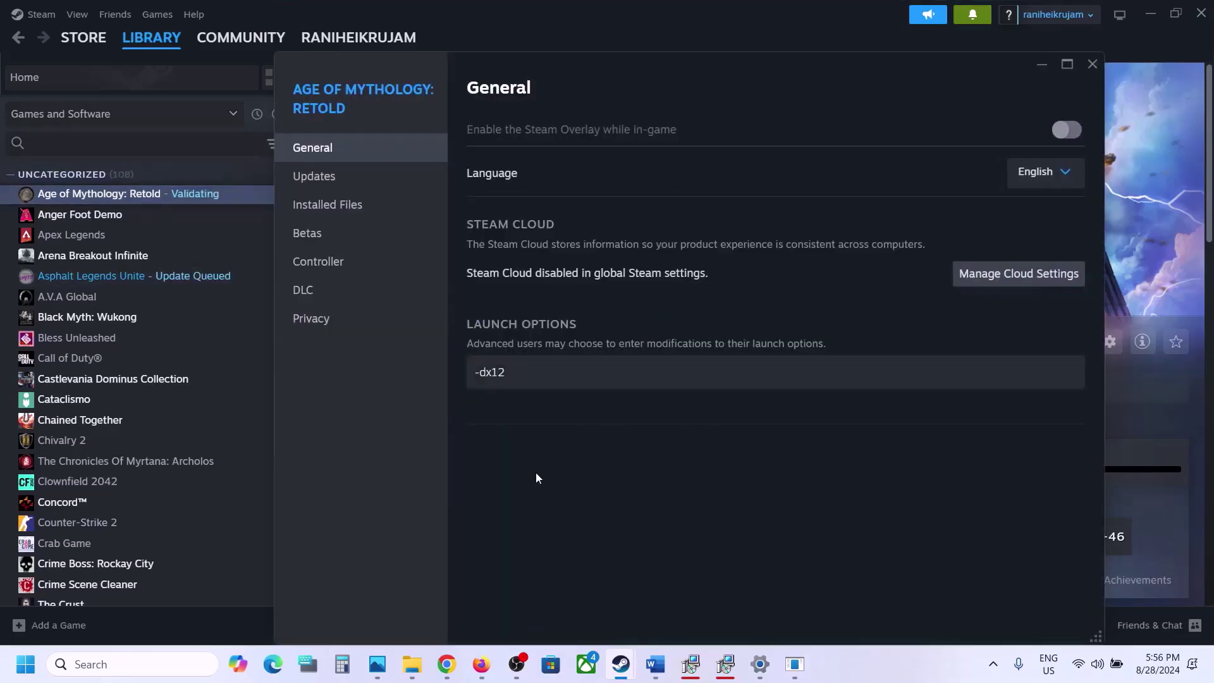
Clear the launch options of Age of Mythology: Retold and close the game's properties
left_click_drag(547, 382, 392, 386)
key("BackSpace")
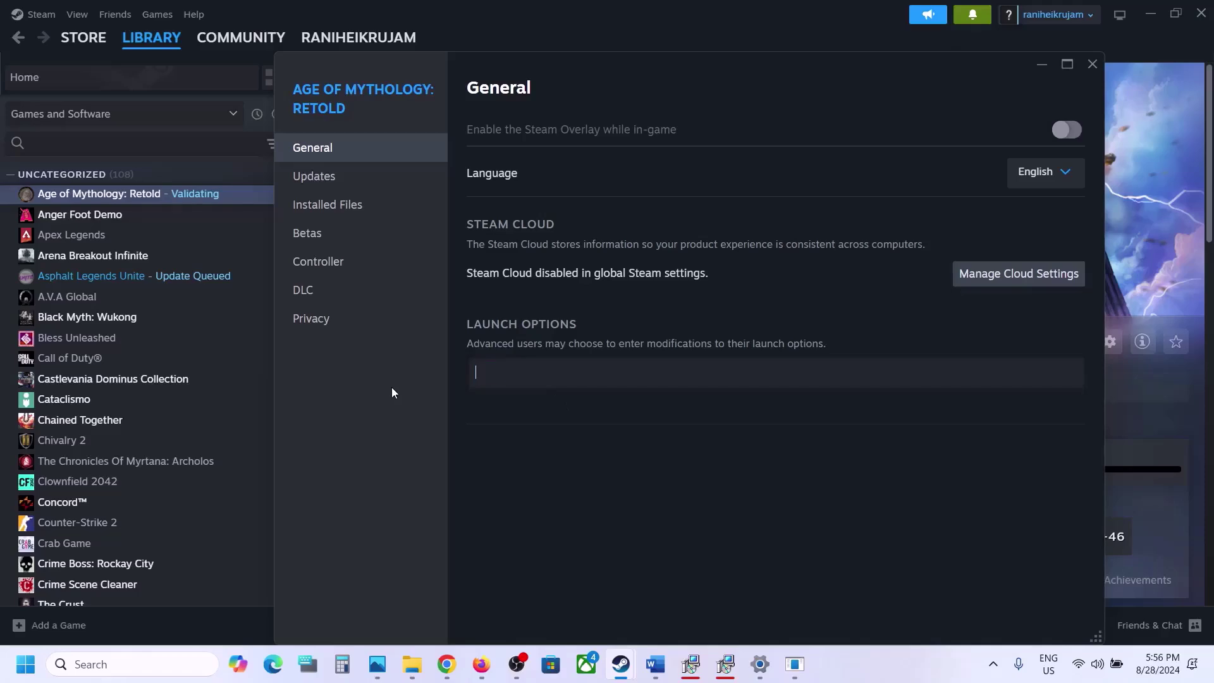
left_click(1092, 64)
Switch to the Word document and highlight Step 14's instructions on unplugging peripherals and USB adapters, extra joysticks/controllers and multiple monitors
left_click(654, 664)
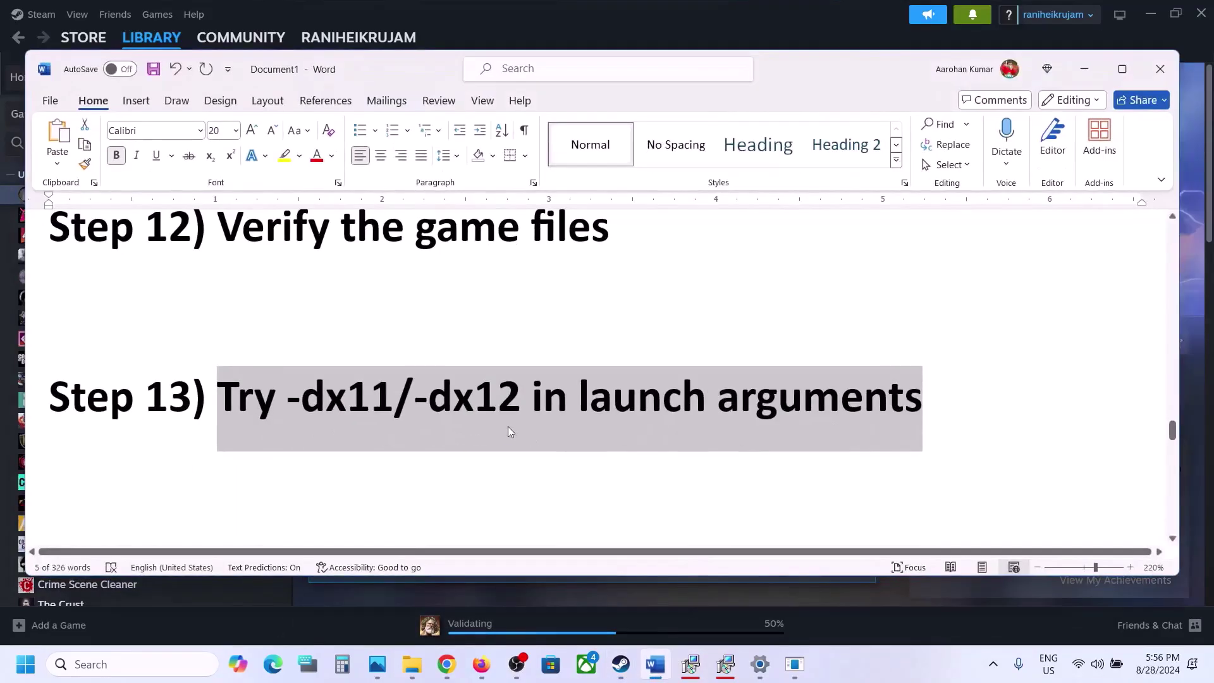
scroll(507, 426, "down", 3)
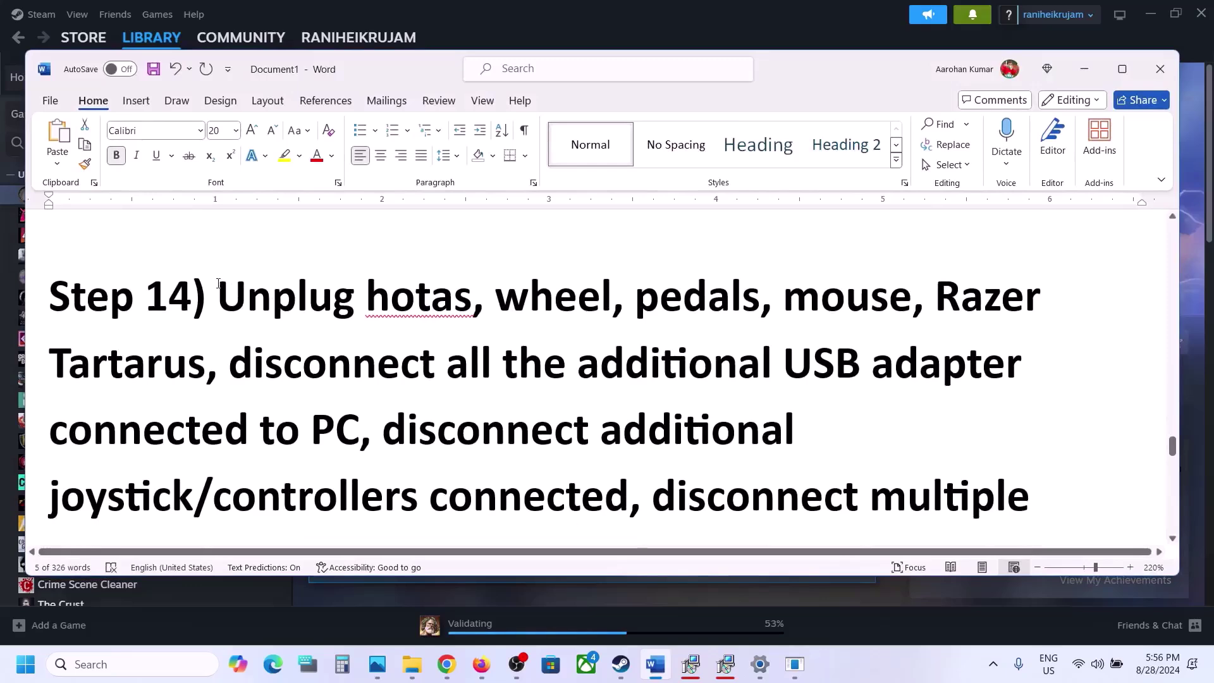
left_click_drag(218, 281, 361, 437)
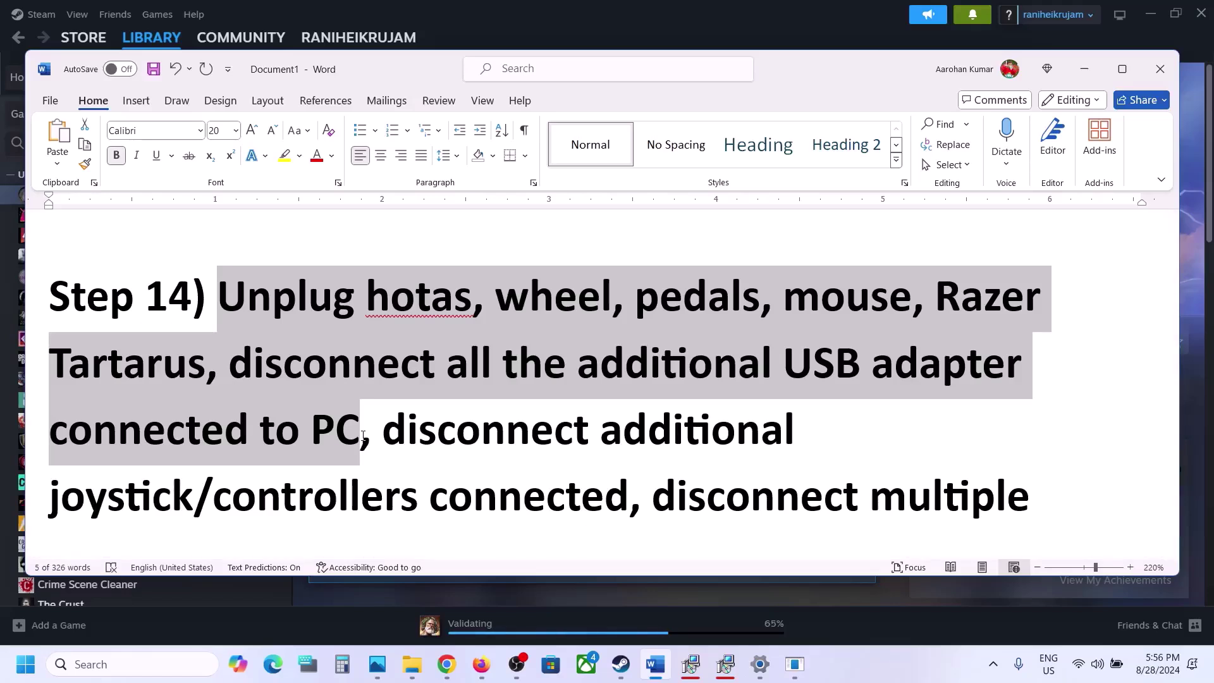
left_click_drag(383, 430, 545, 475)
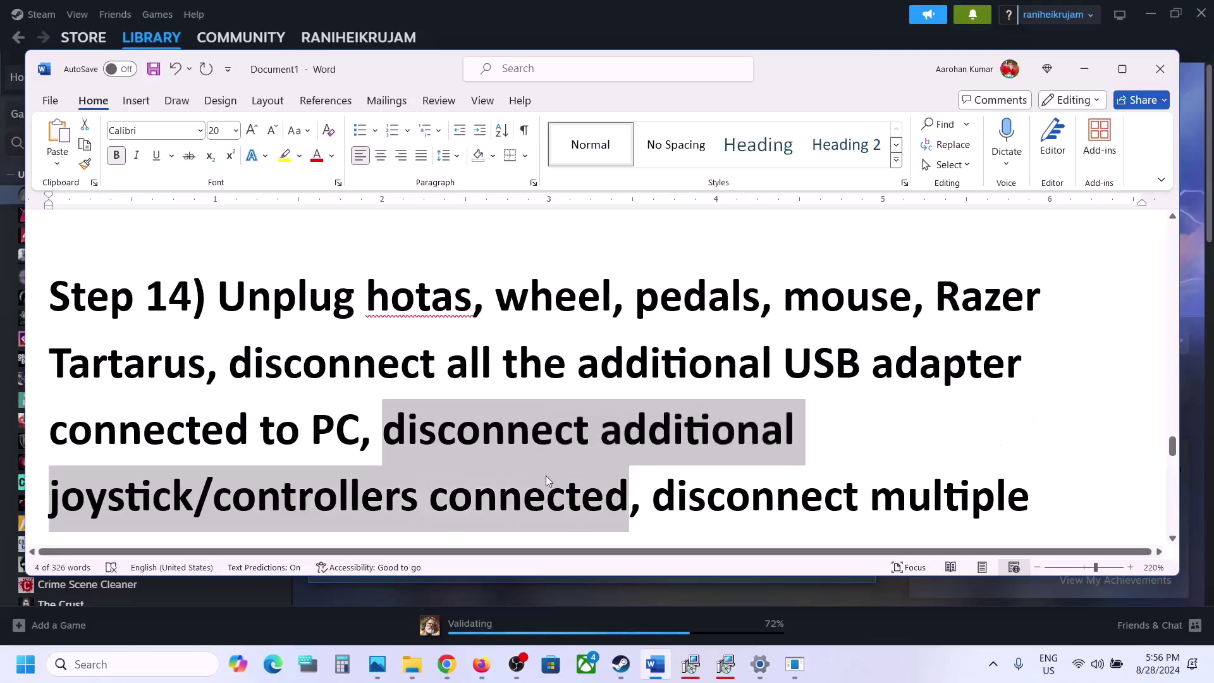
scroll(545, 475, "down", 1)
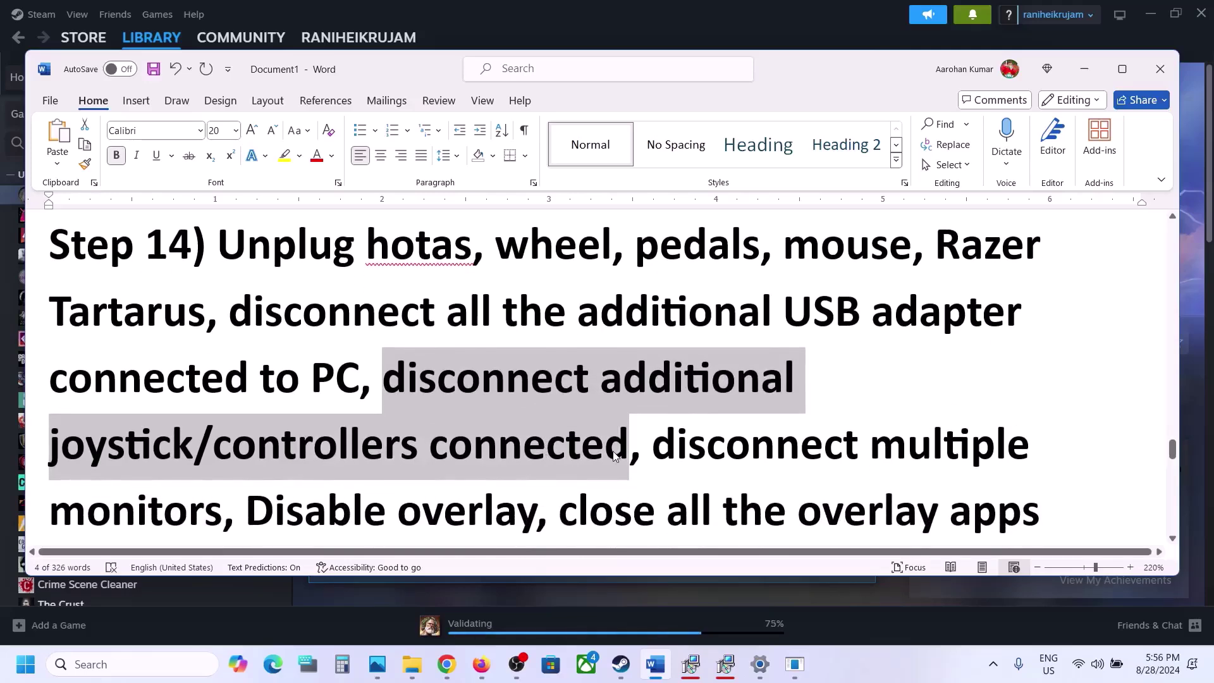
left_click_drag(653, 431, 221, 506)
scroll(218, 495, "down", 2)
scroll(218, 495, "down", 1)
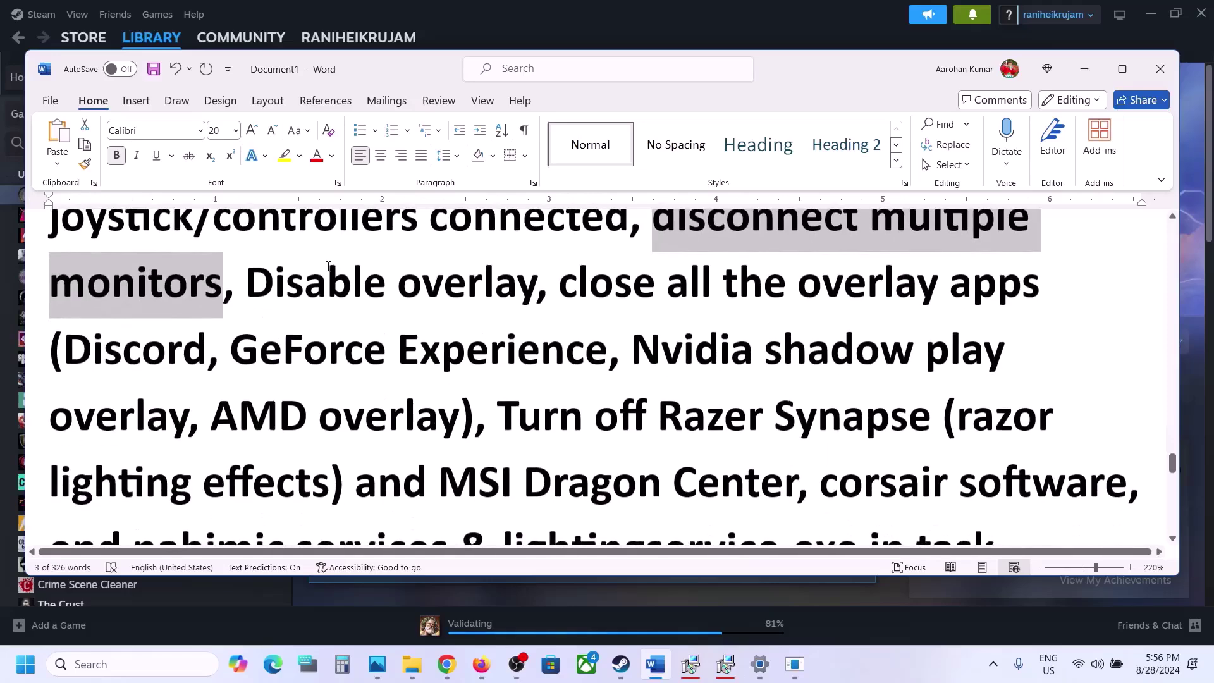
Highlight "Disable overlay" in Step 14, check the Steam Overlay setting in Age of Mythology: Retold's Steam properties and minimize them
left_click_drag(246, 286, 537, 285)
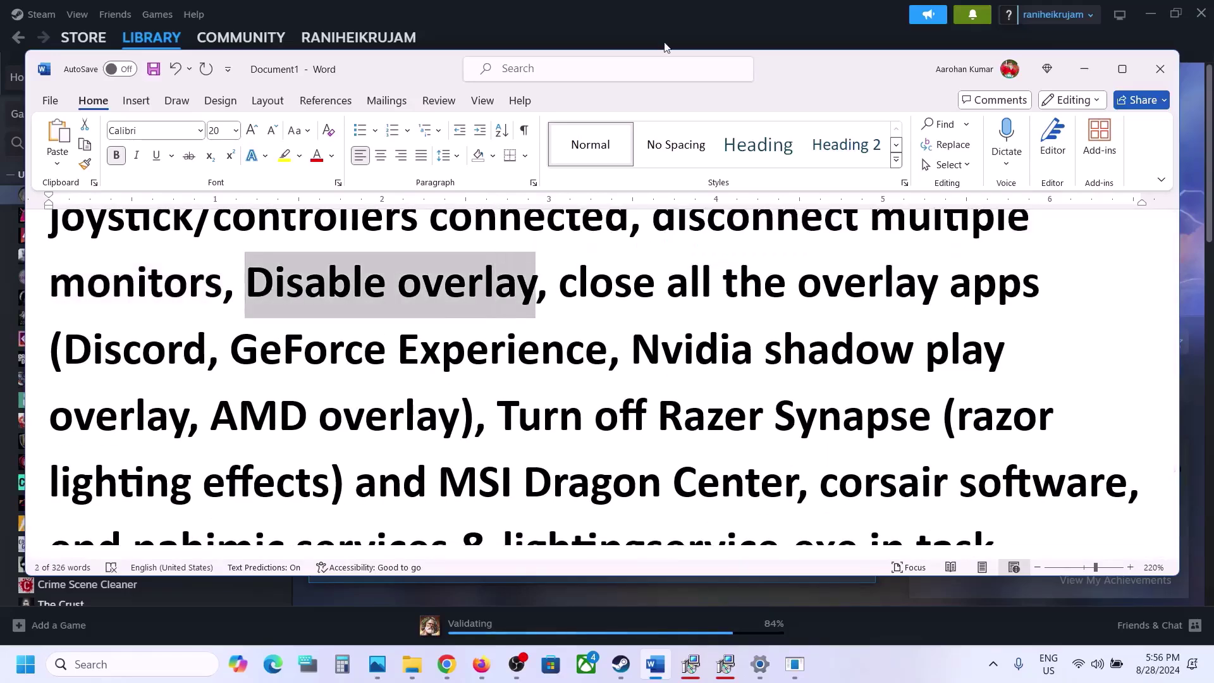
key("alt+Tab")
right_click(123, 200)
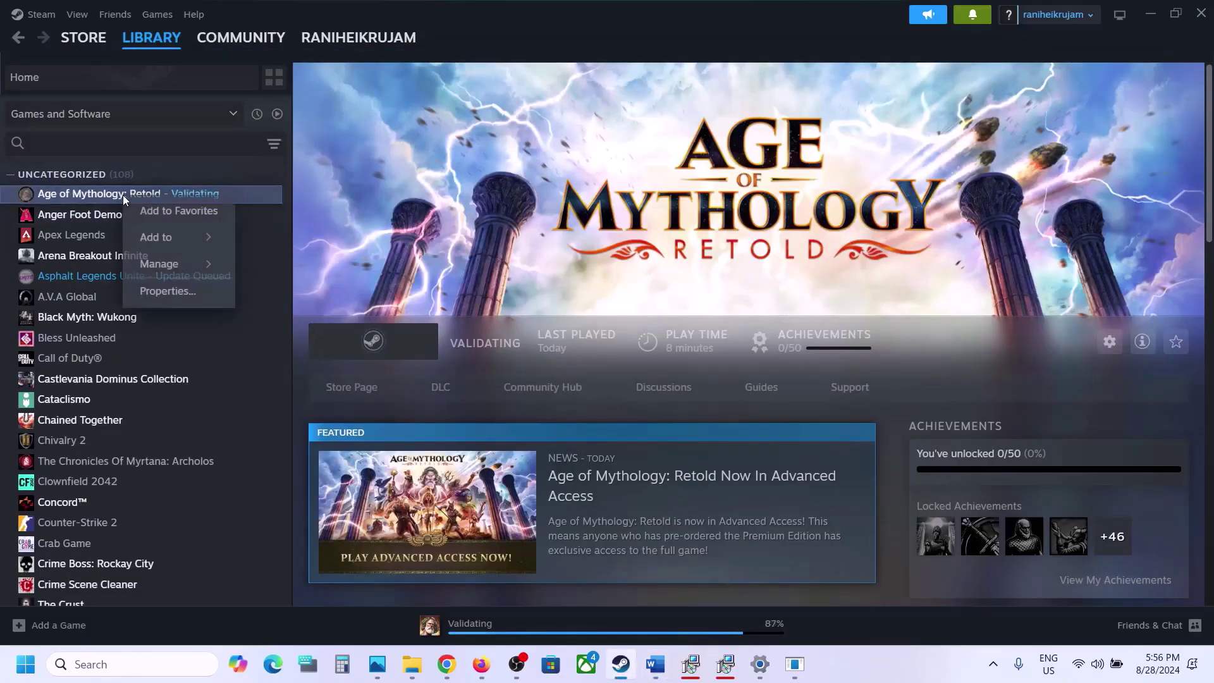
left_click(161, 290)
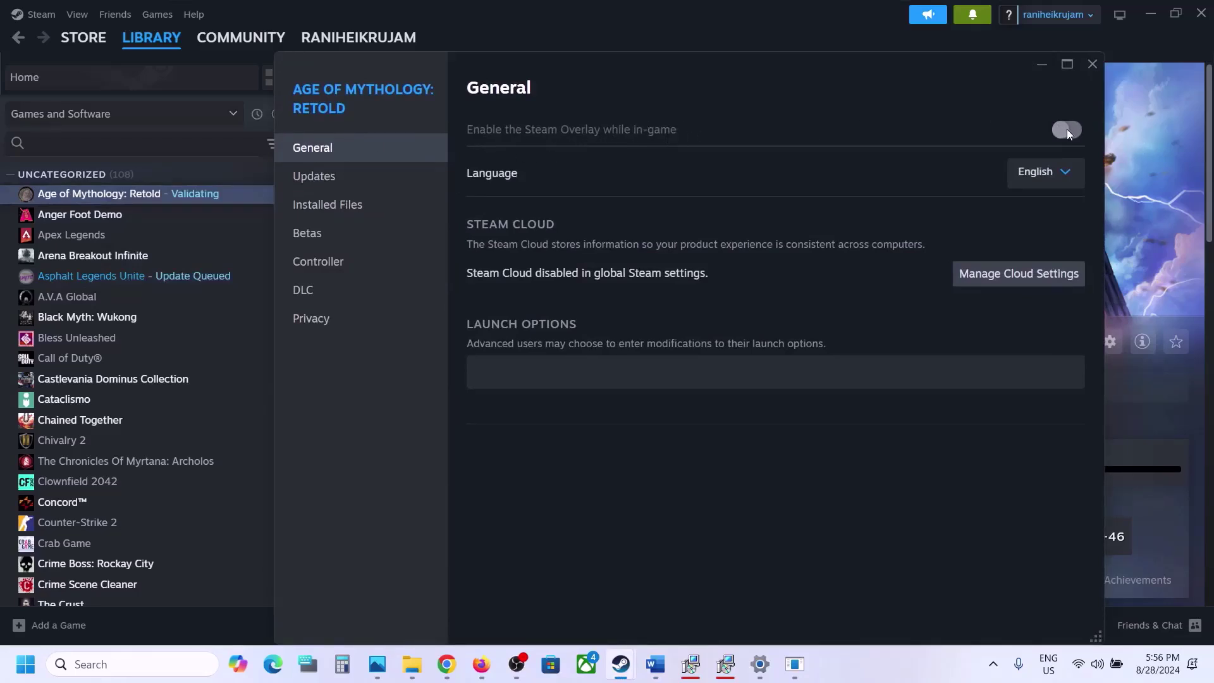
left_click(1042, 64)
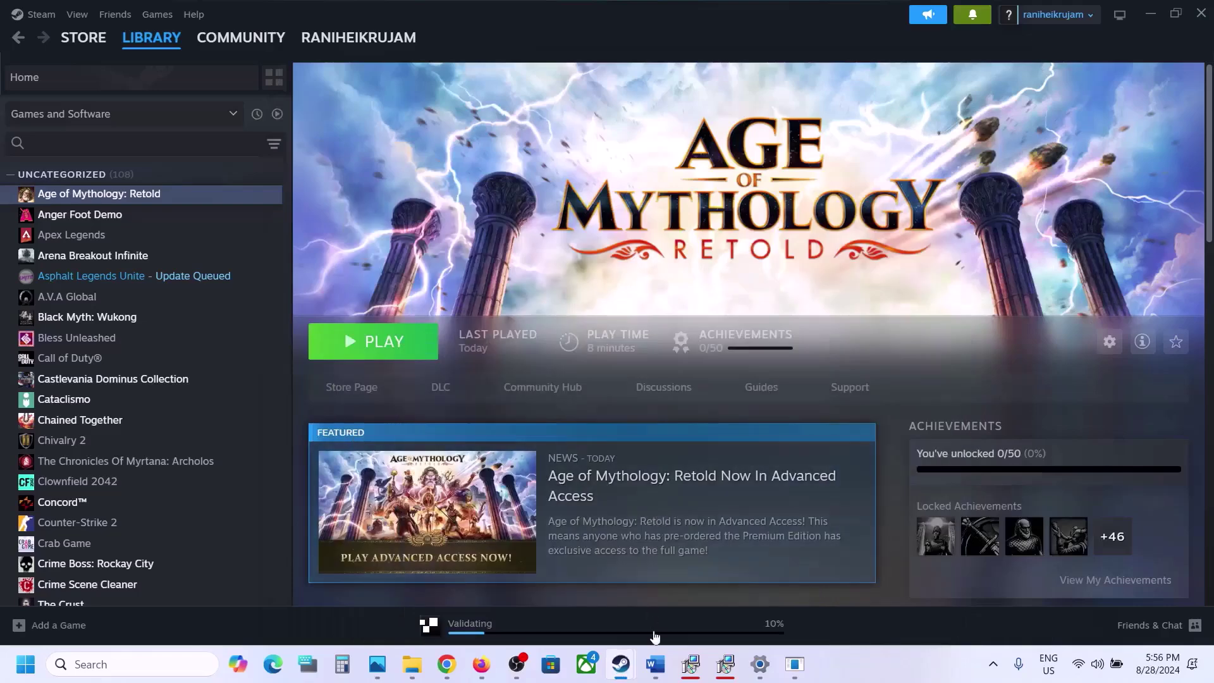
Return to the Word document and highlight Step 14's instructions on closing overlay apps and turning off Razer Synapse and MSI Dragon Center
left_click(655, 664)
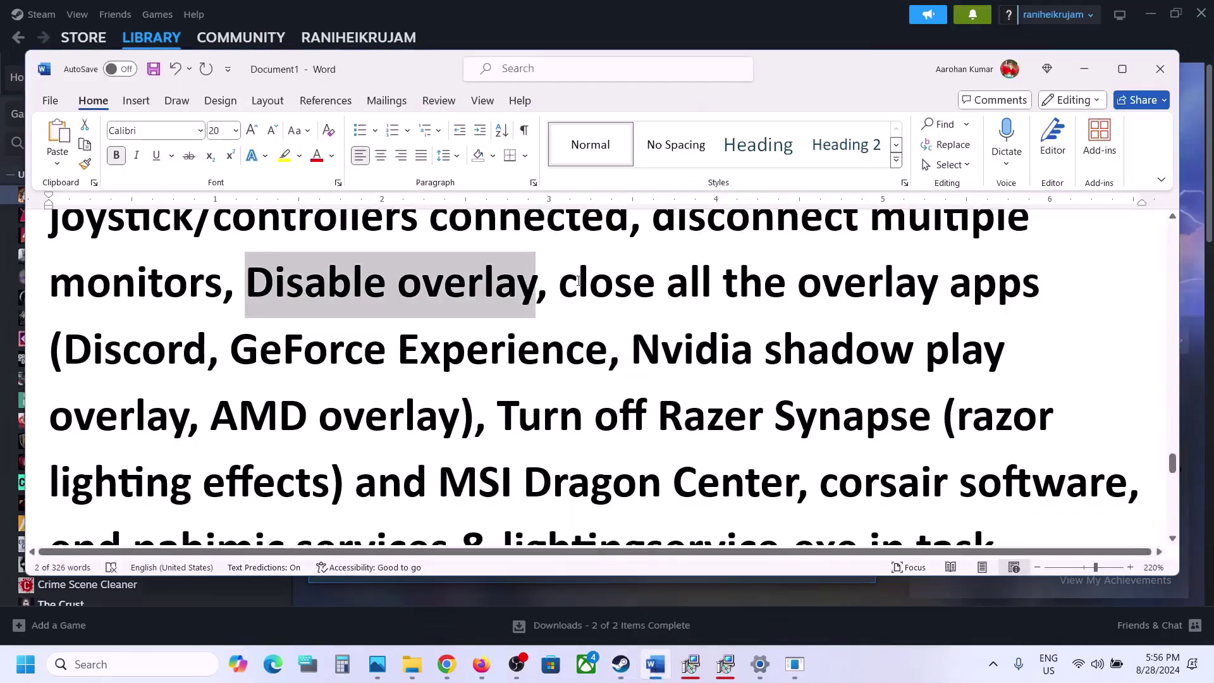
left_click_drag(577, 281, 486, 353)
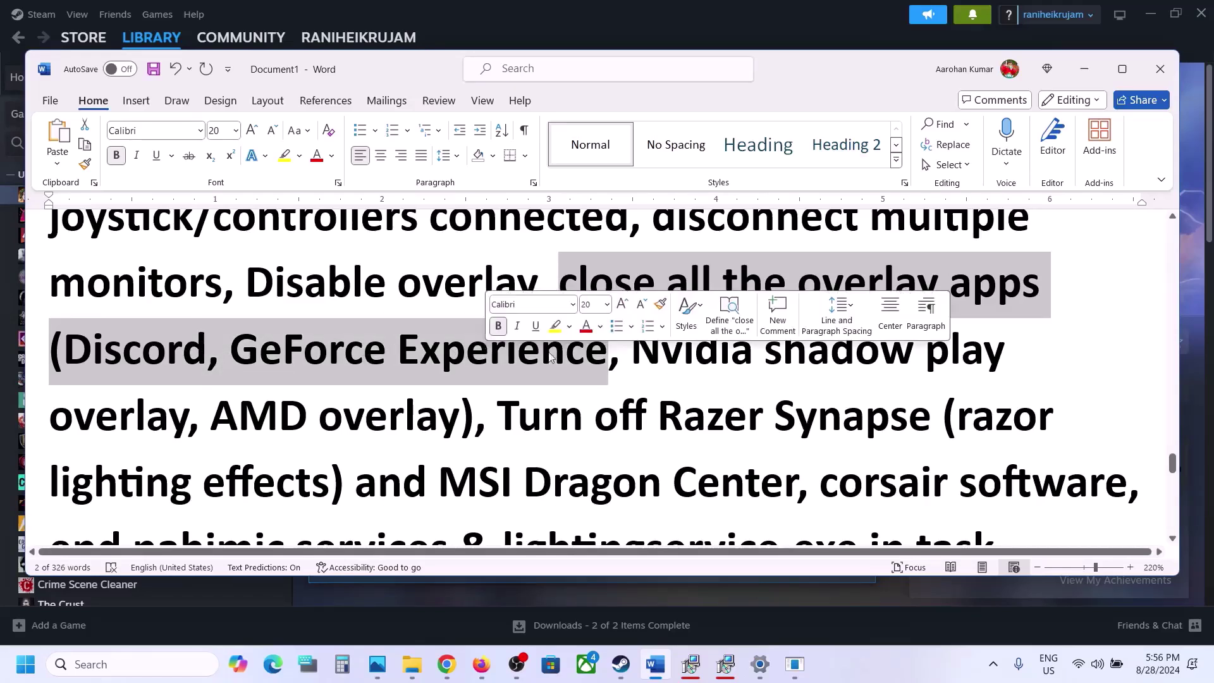
left_click(571, 347)
scroll(571, 347, "up", 1)
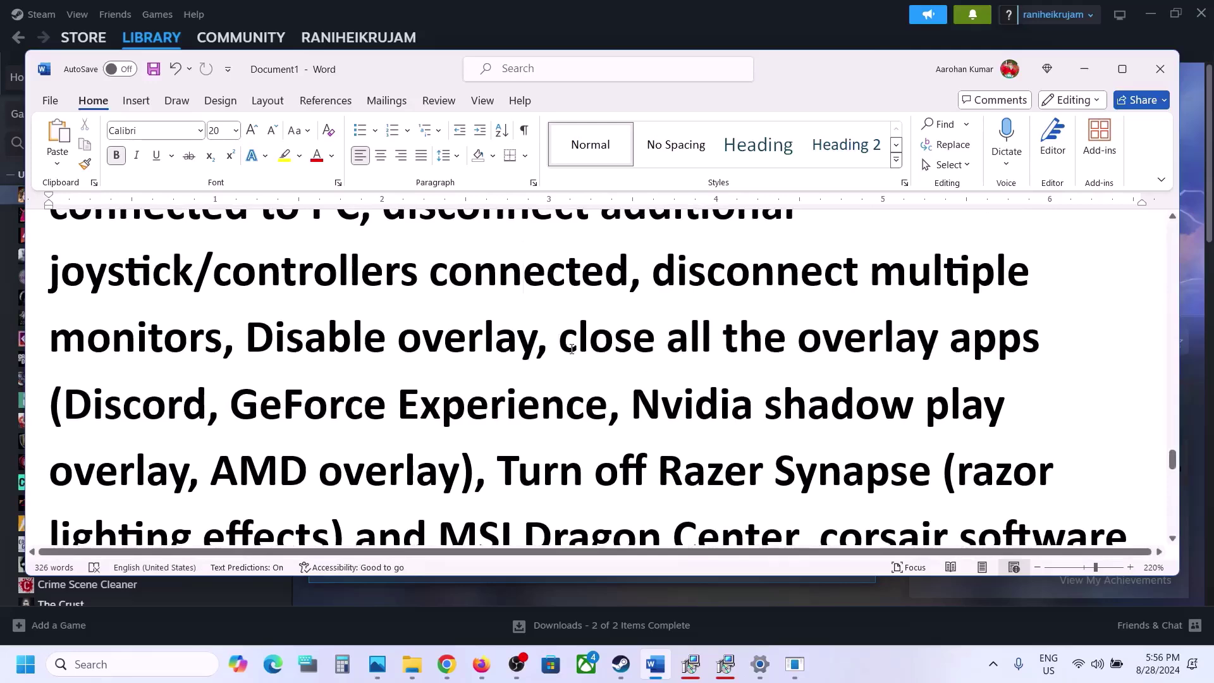
left_click_drag(571, 347, 396, 407)
scroll(605, 231, "down", 5)
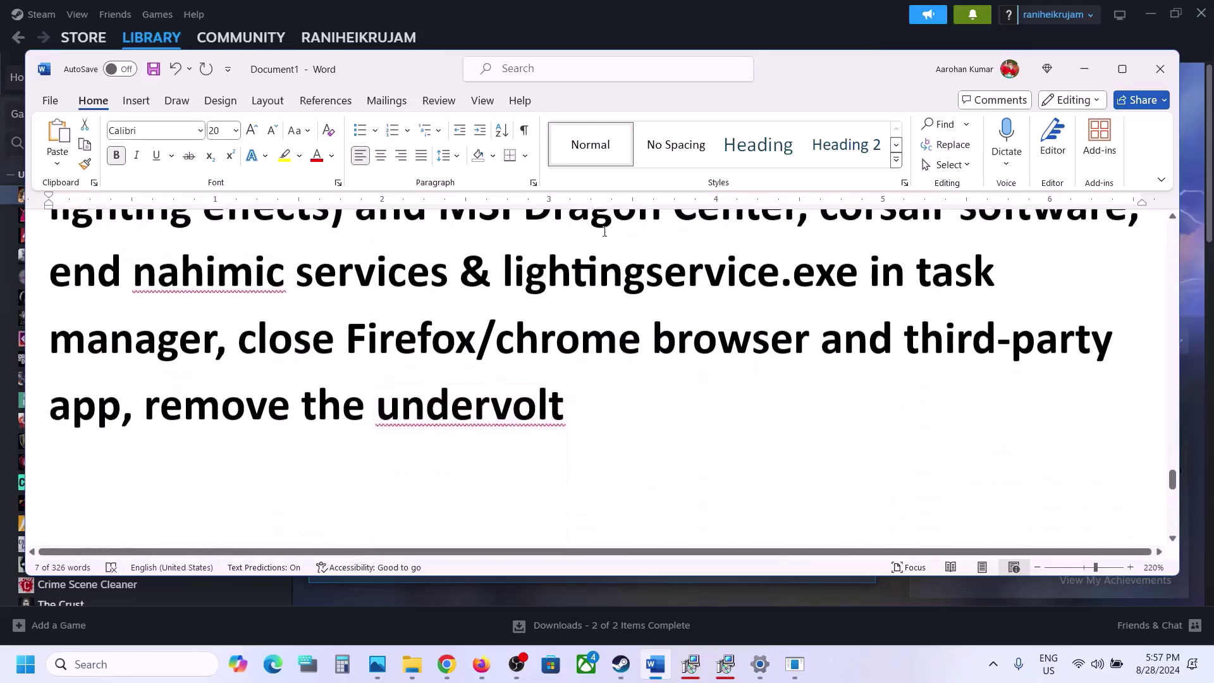
scroll(604, 232, "up", 3)
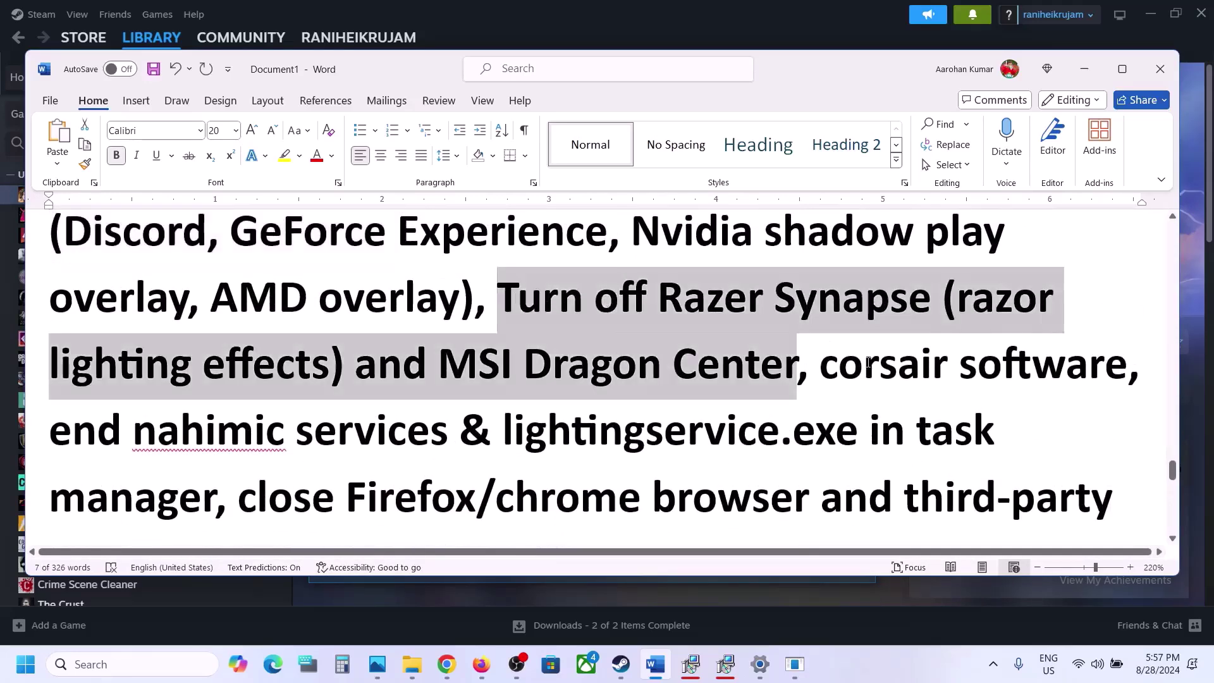